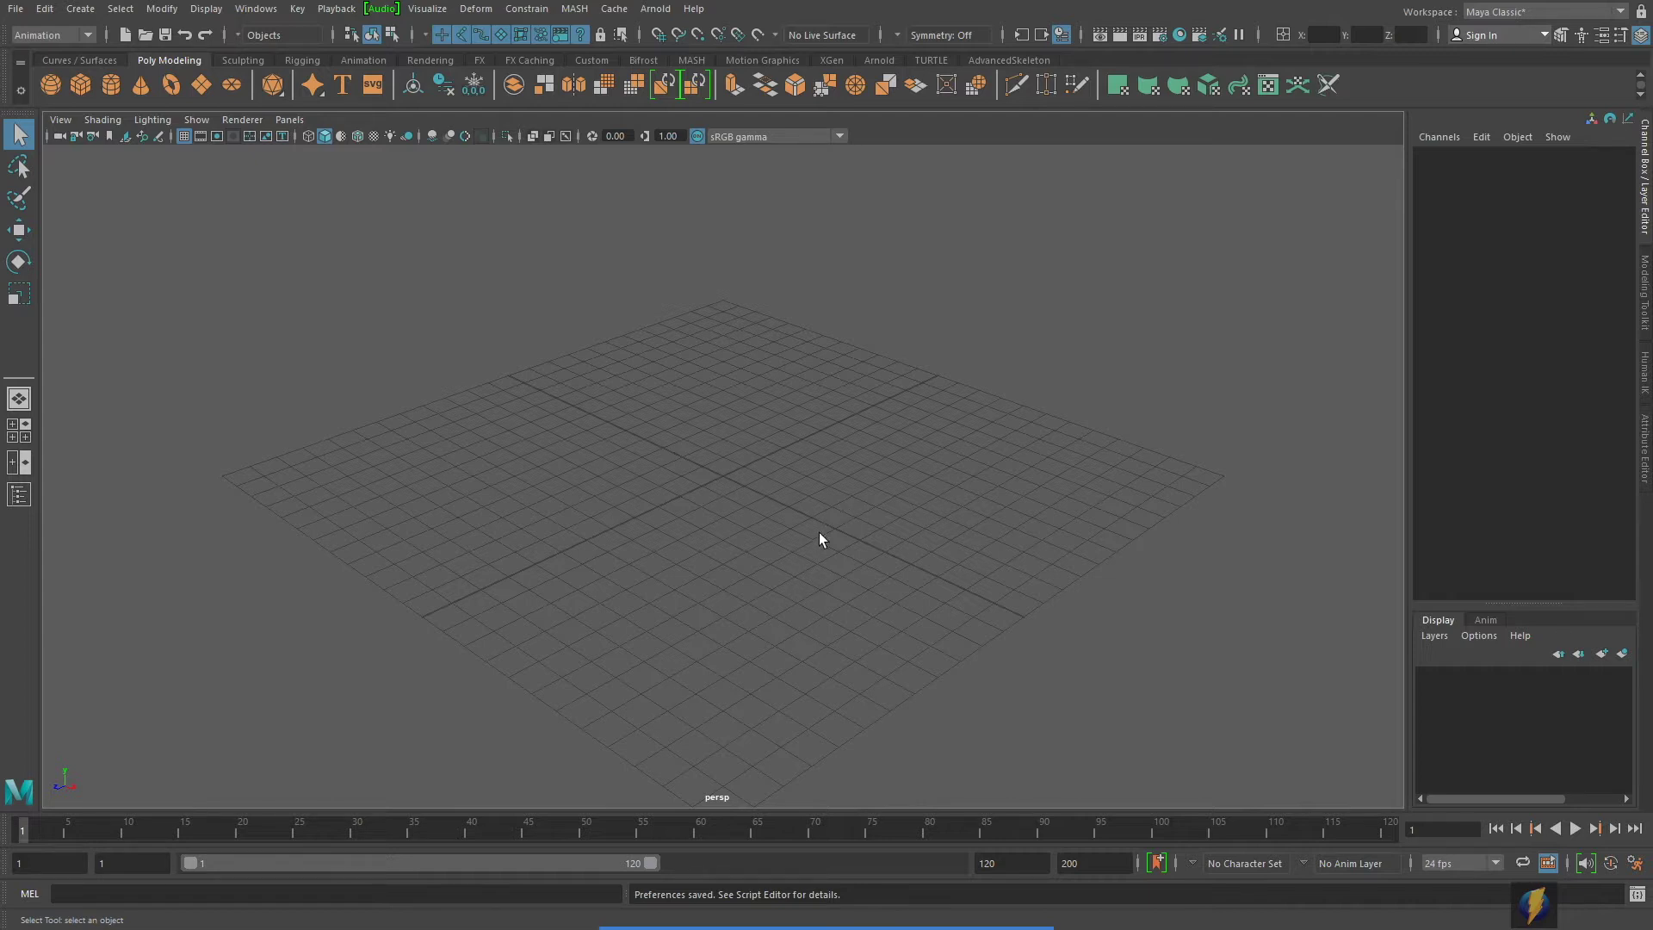
- Create a polygon sphere at the origin and switch to the front view with room above the ball
click(51, 85)
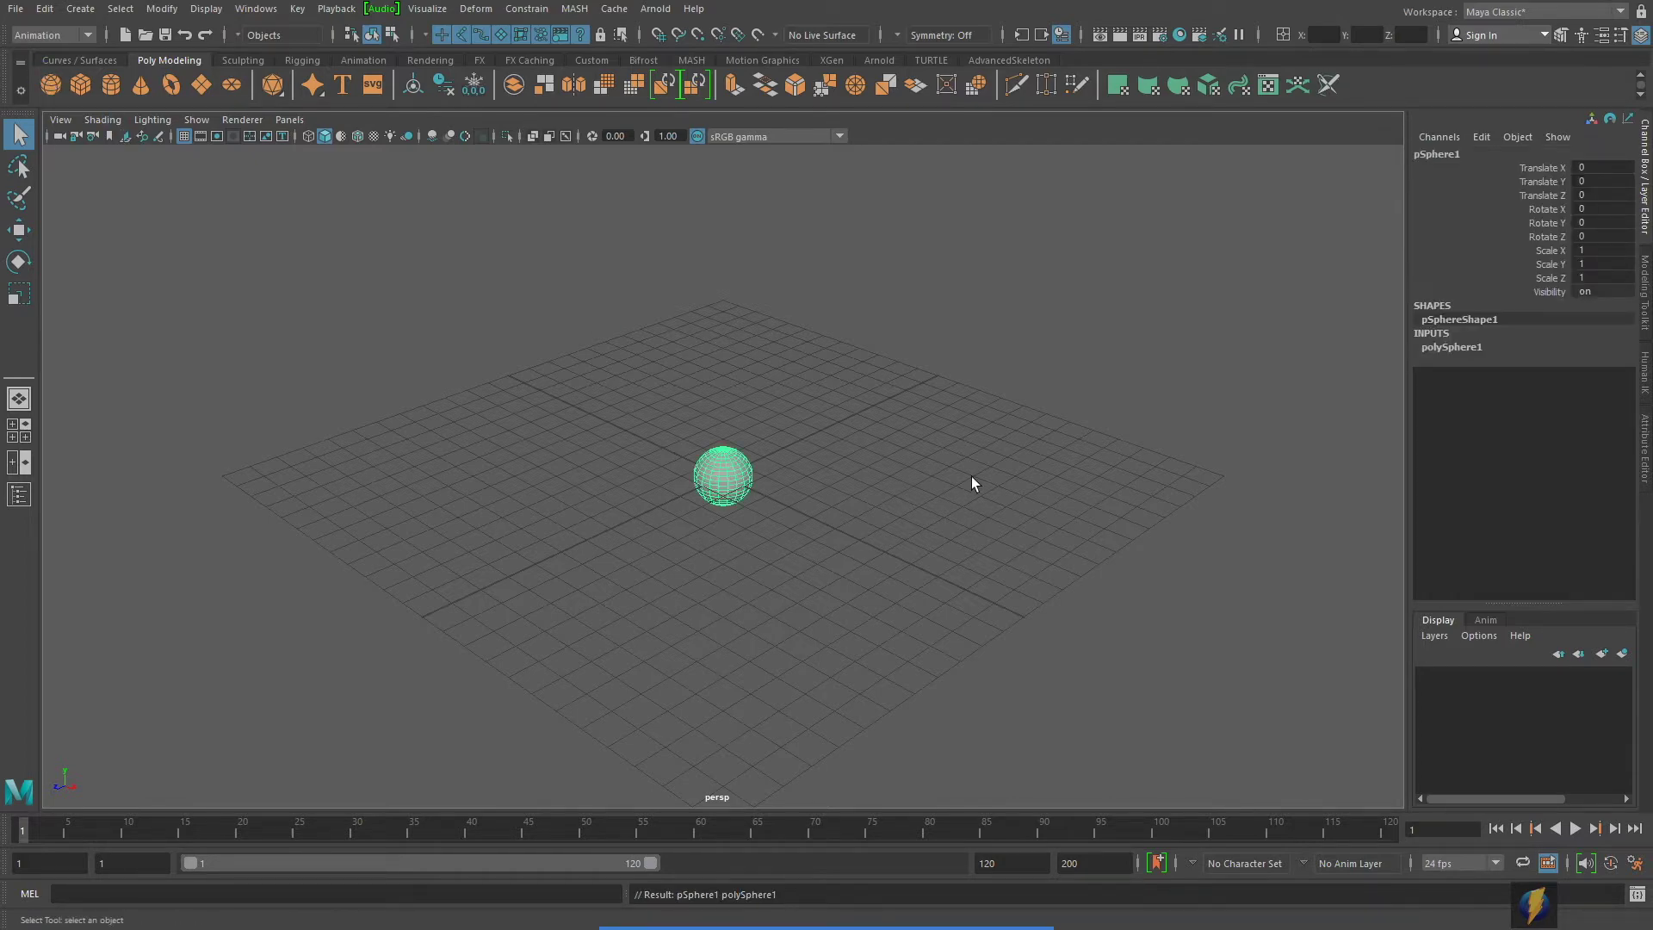
key(space)
key(space)
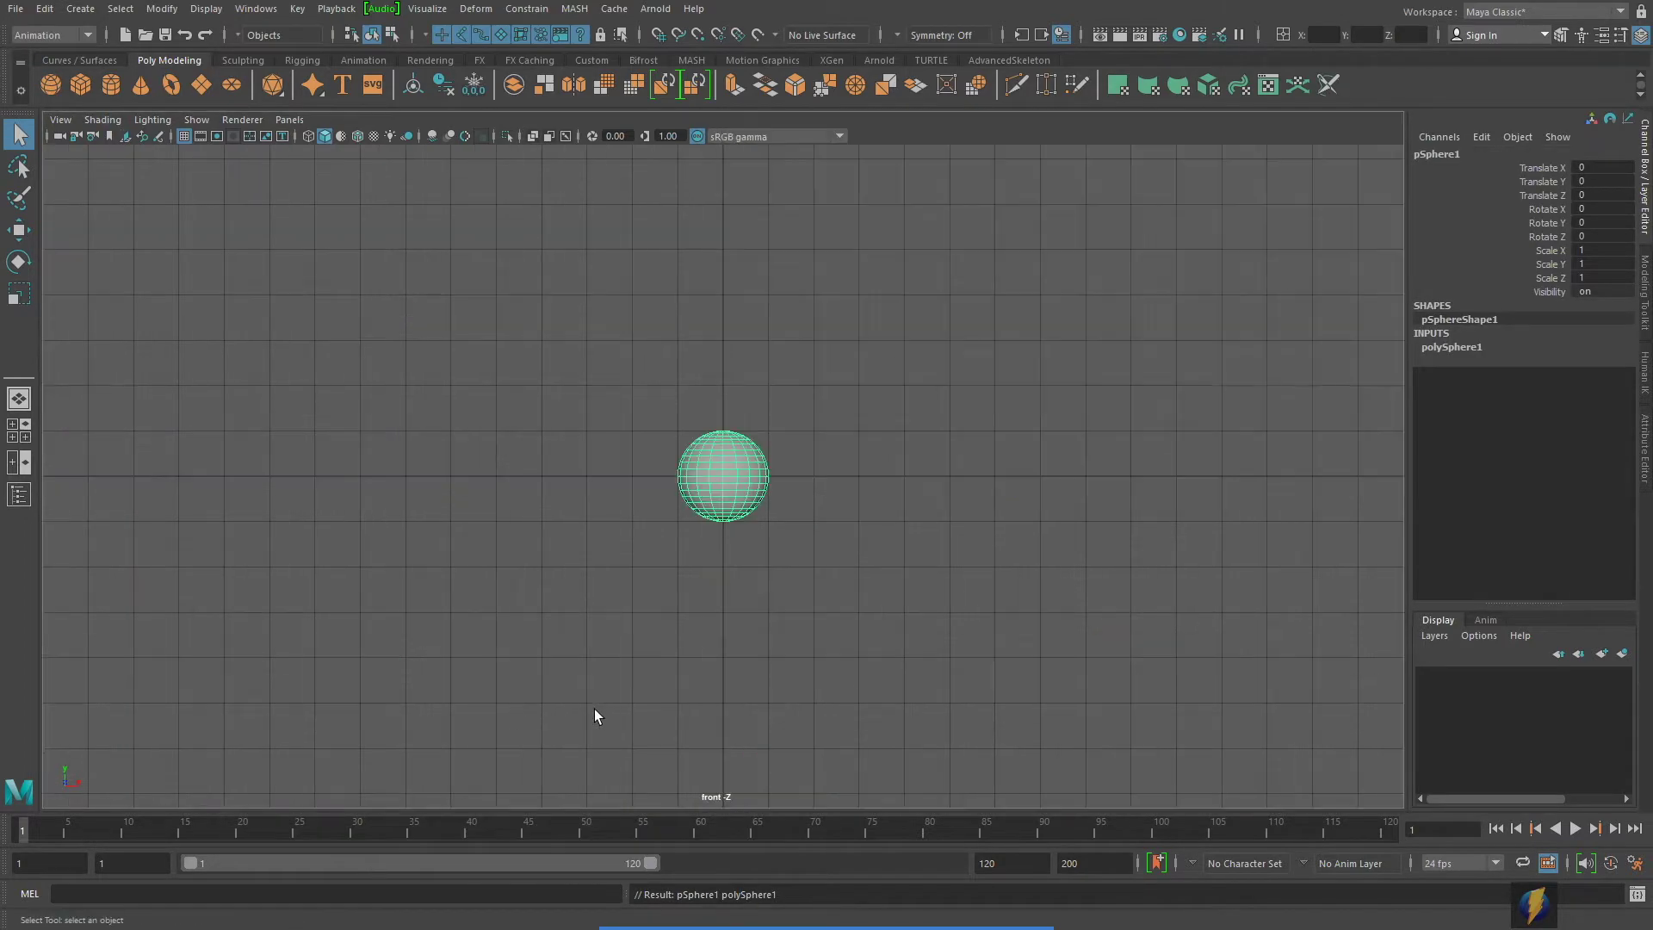
alt+middle_drag(841, 435, 842, 575)
alt+right_drag(841, 575, 952, 535)
alt+middle_drag(922, 531, 908, 543)
- Move the sphere straight up and set its Translate Y to 12
click(18, 230)
alt+middle_drag(668, 412, 656, 468)
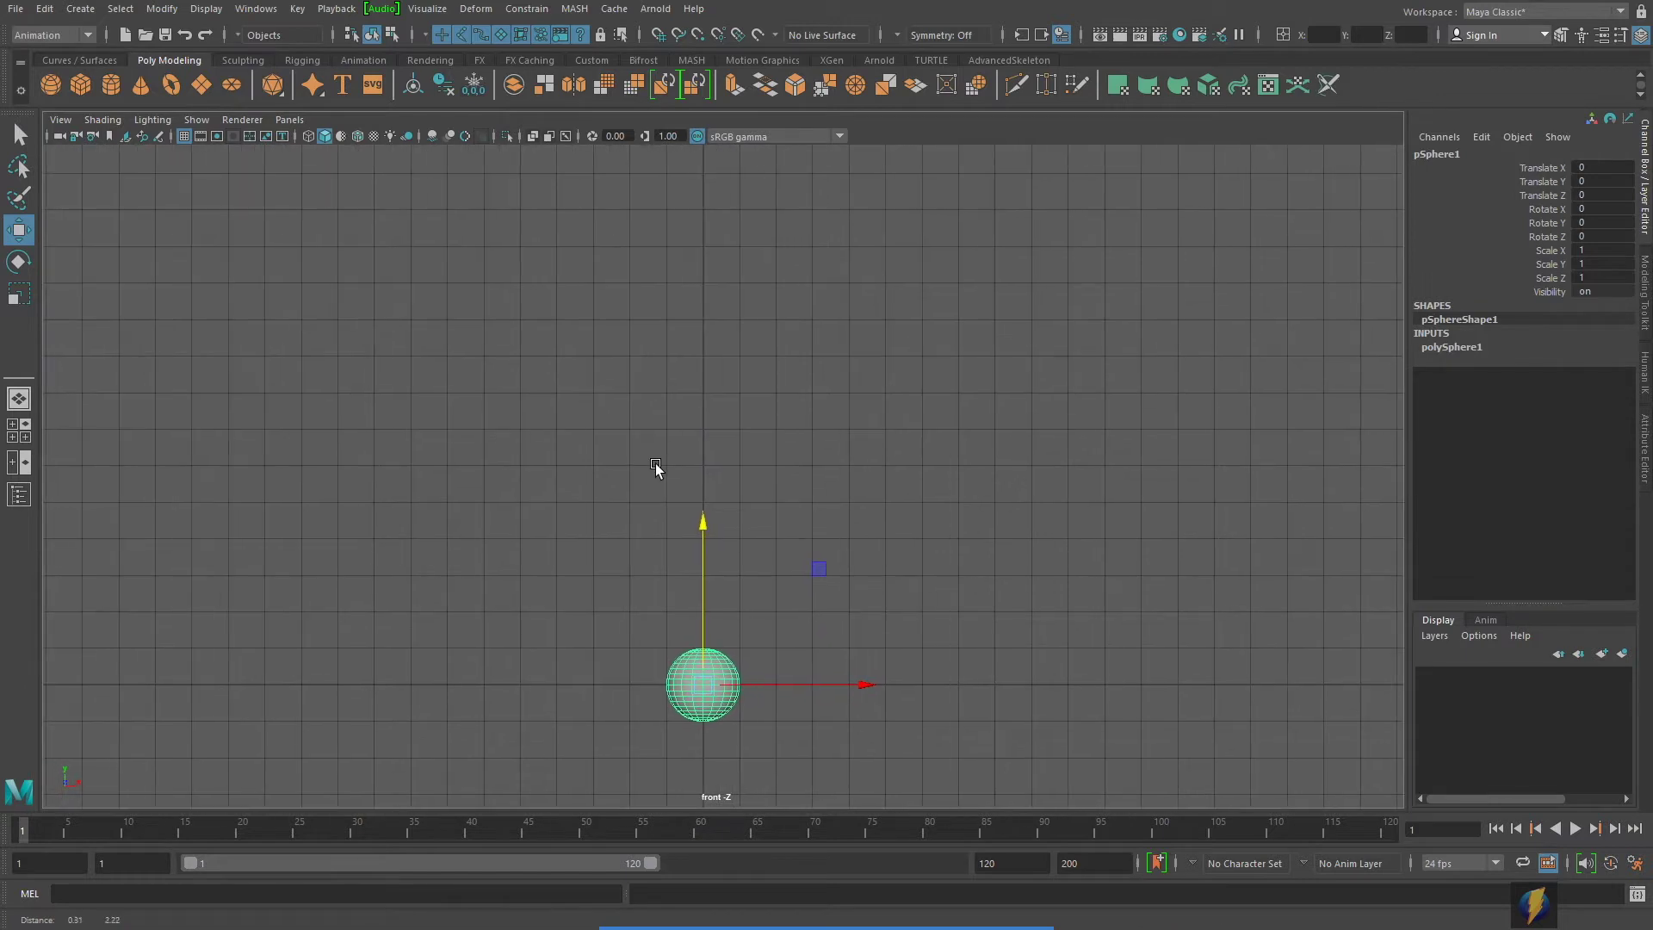
drag(701, 520, 702, 155)
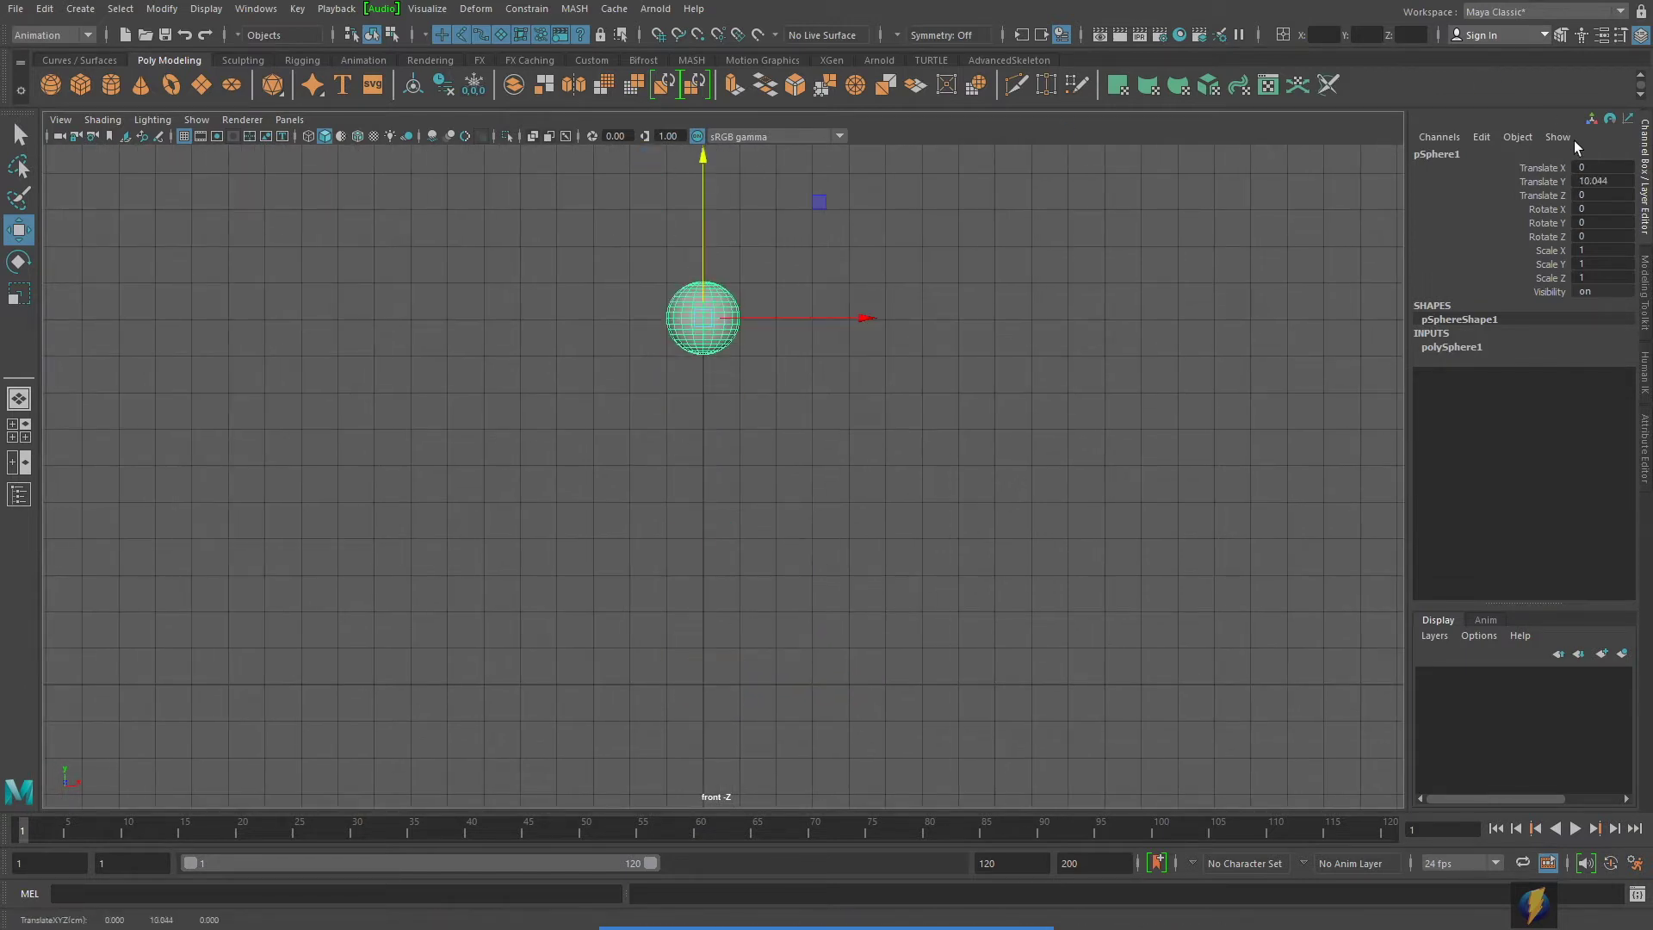
double_click(1602, 181)
text(12)
key(Return)
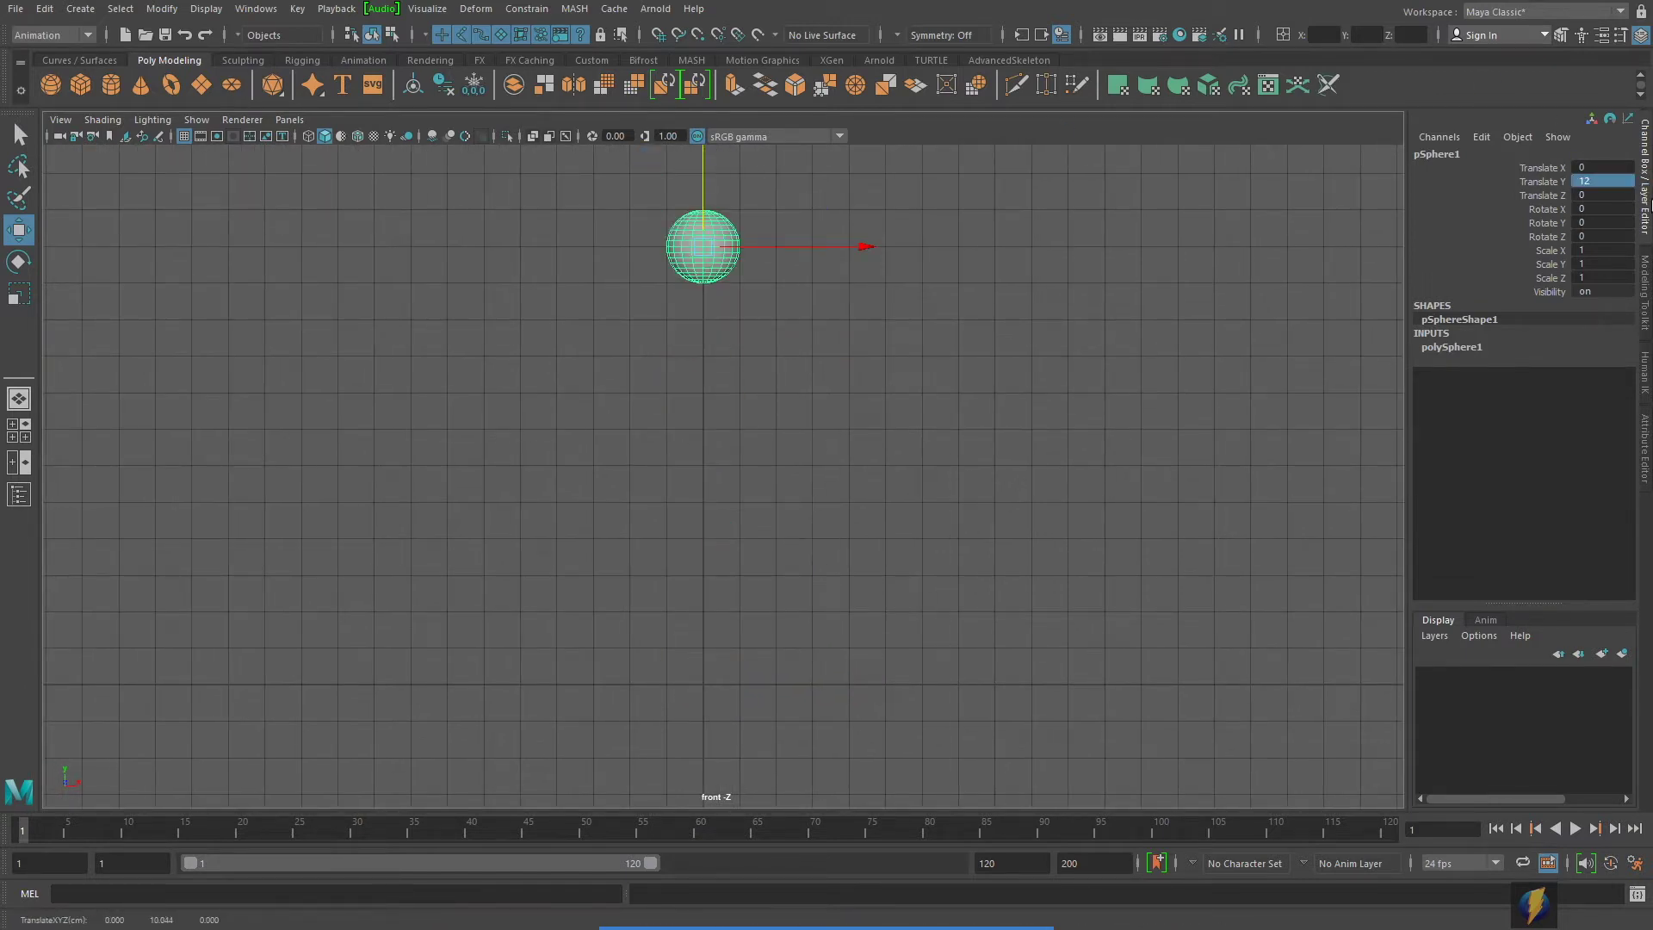
- Set the start of the playback range to frame 0
alt+middle_drag(763, 427, 787, 431)
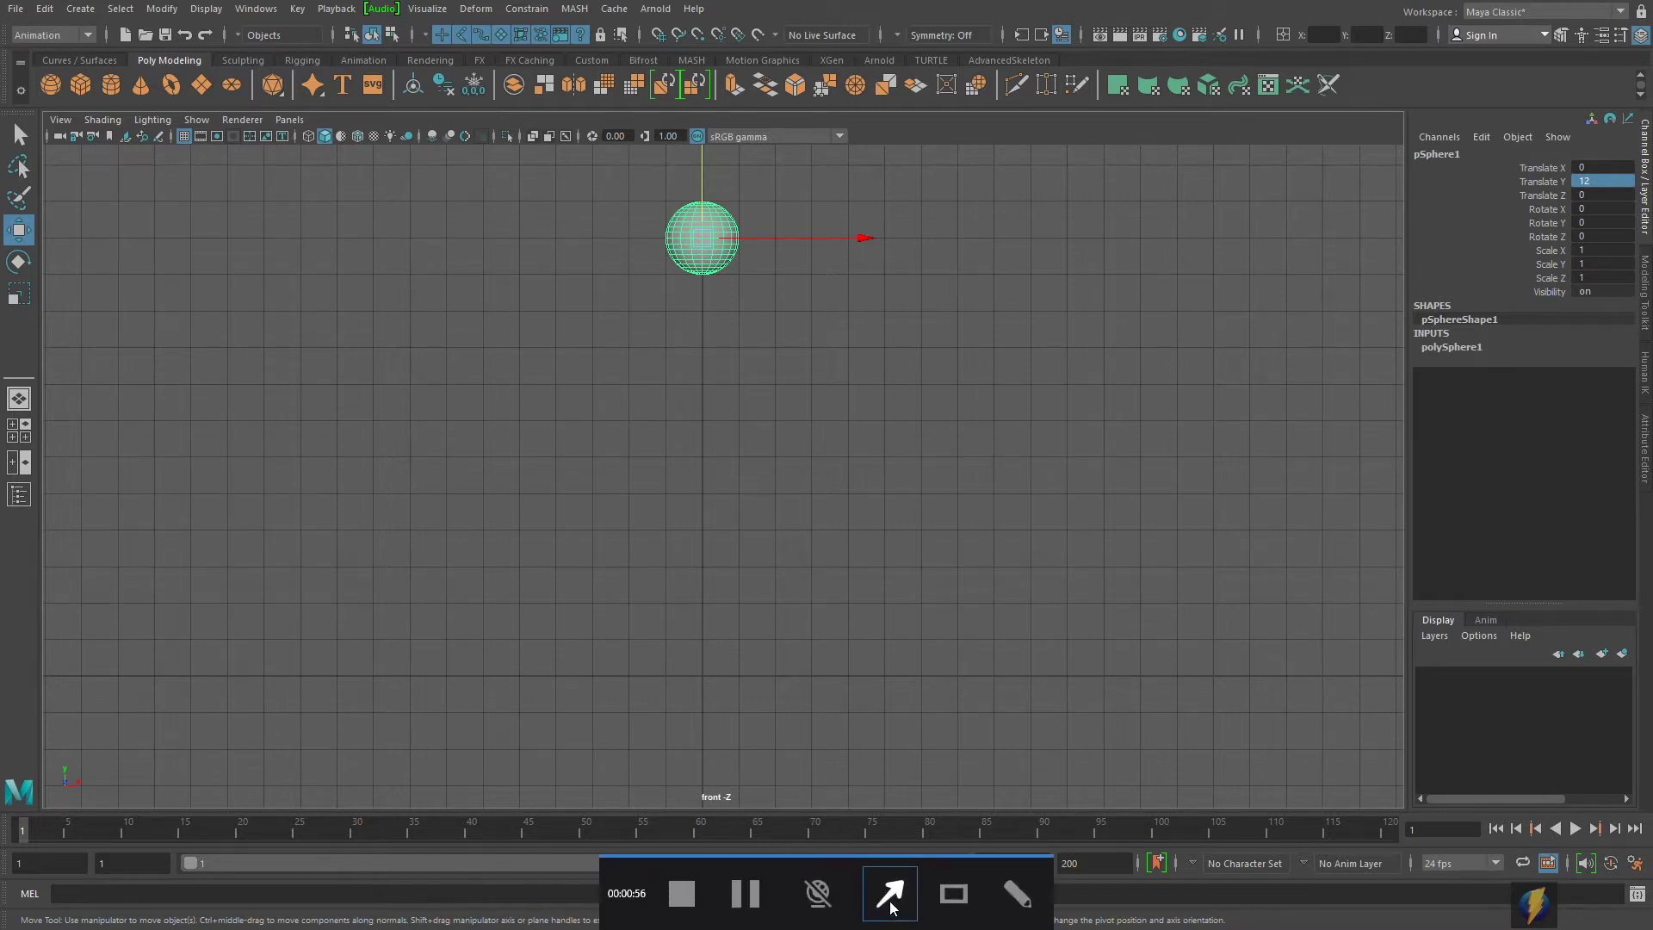
mouse_move(706, 539)
mouse_down()
mouse_move(241, 671)
mouse_move(31, 785)
mouse_move(36, 828)
mouse_up()
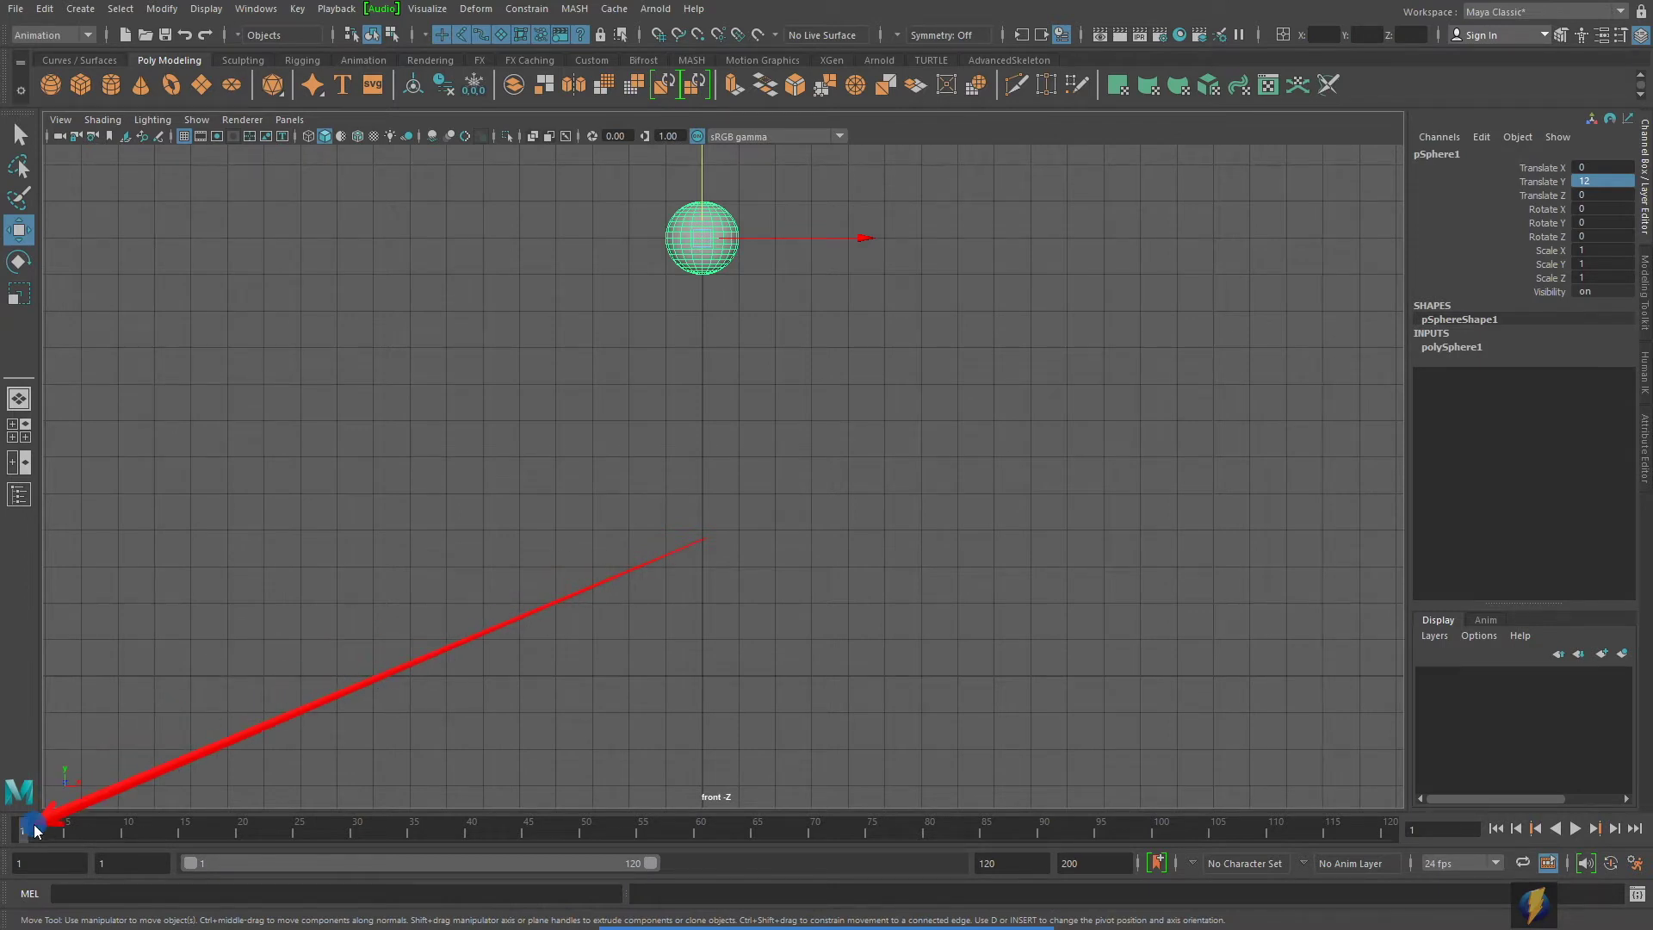
mouse_move(36, 829)
mouse_down()
mouse_move(69, 798)
mouse_move(143, 783)
mouse_move(116, 860)
mouse_move(152, 766)
mouse_up()
double_click(130, 860)
text(0)
key(Return)
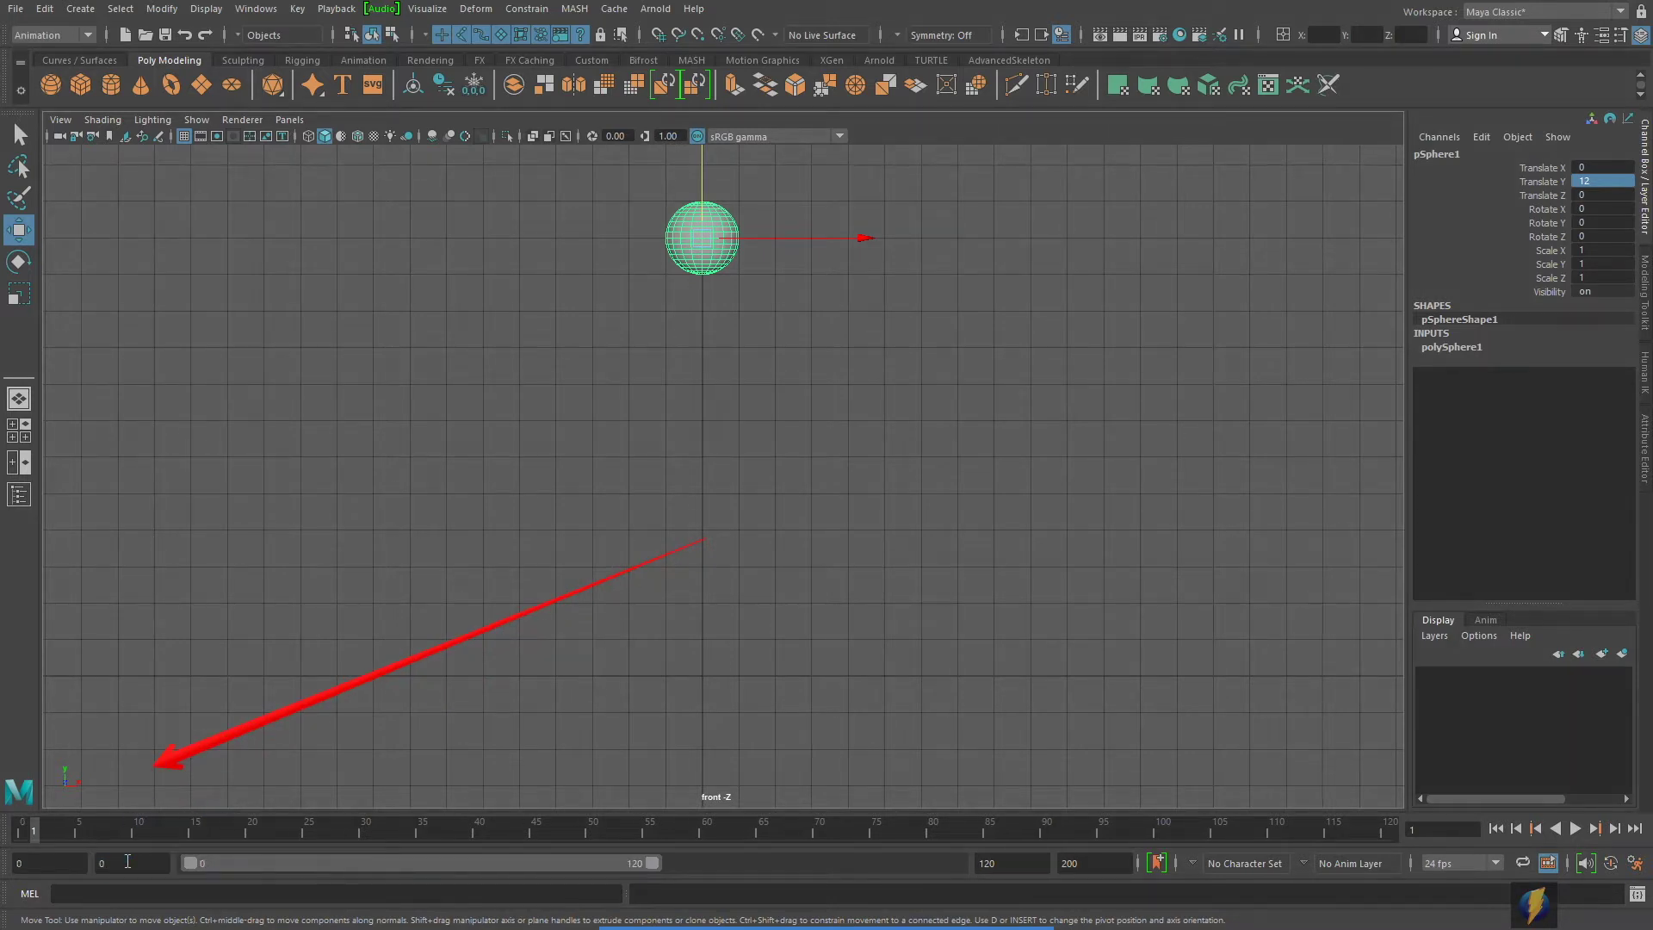
- Scrub the timeline from frame 0 to frame 24
click(26, 825)
key(alt+v)
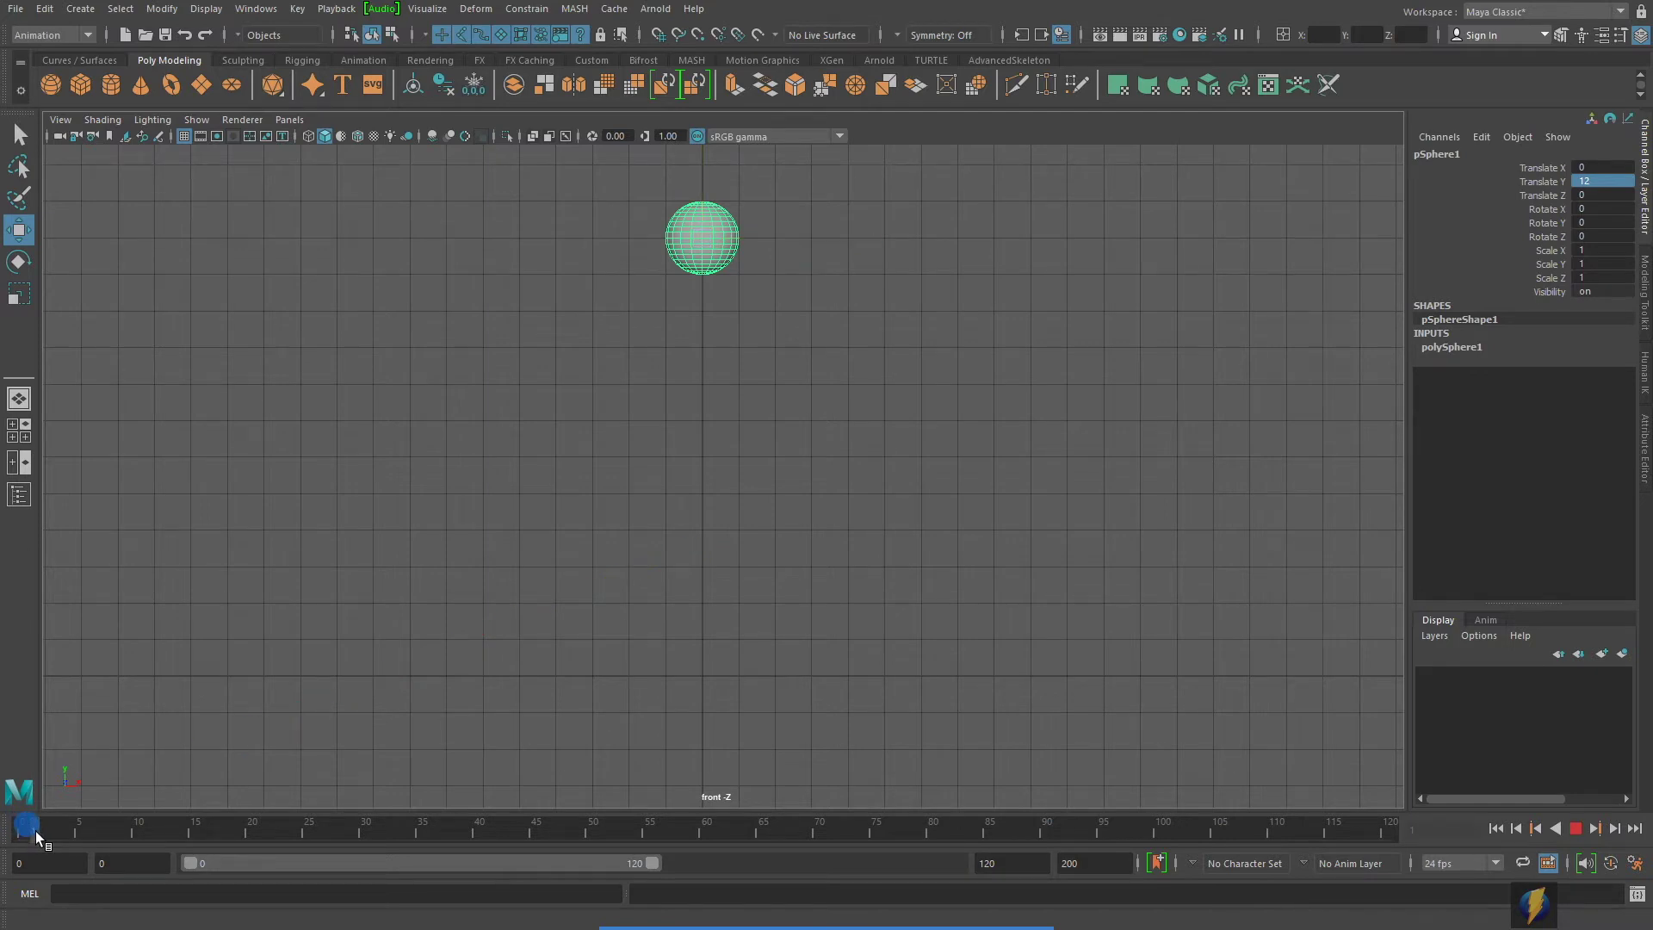
click(293, 846)
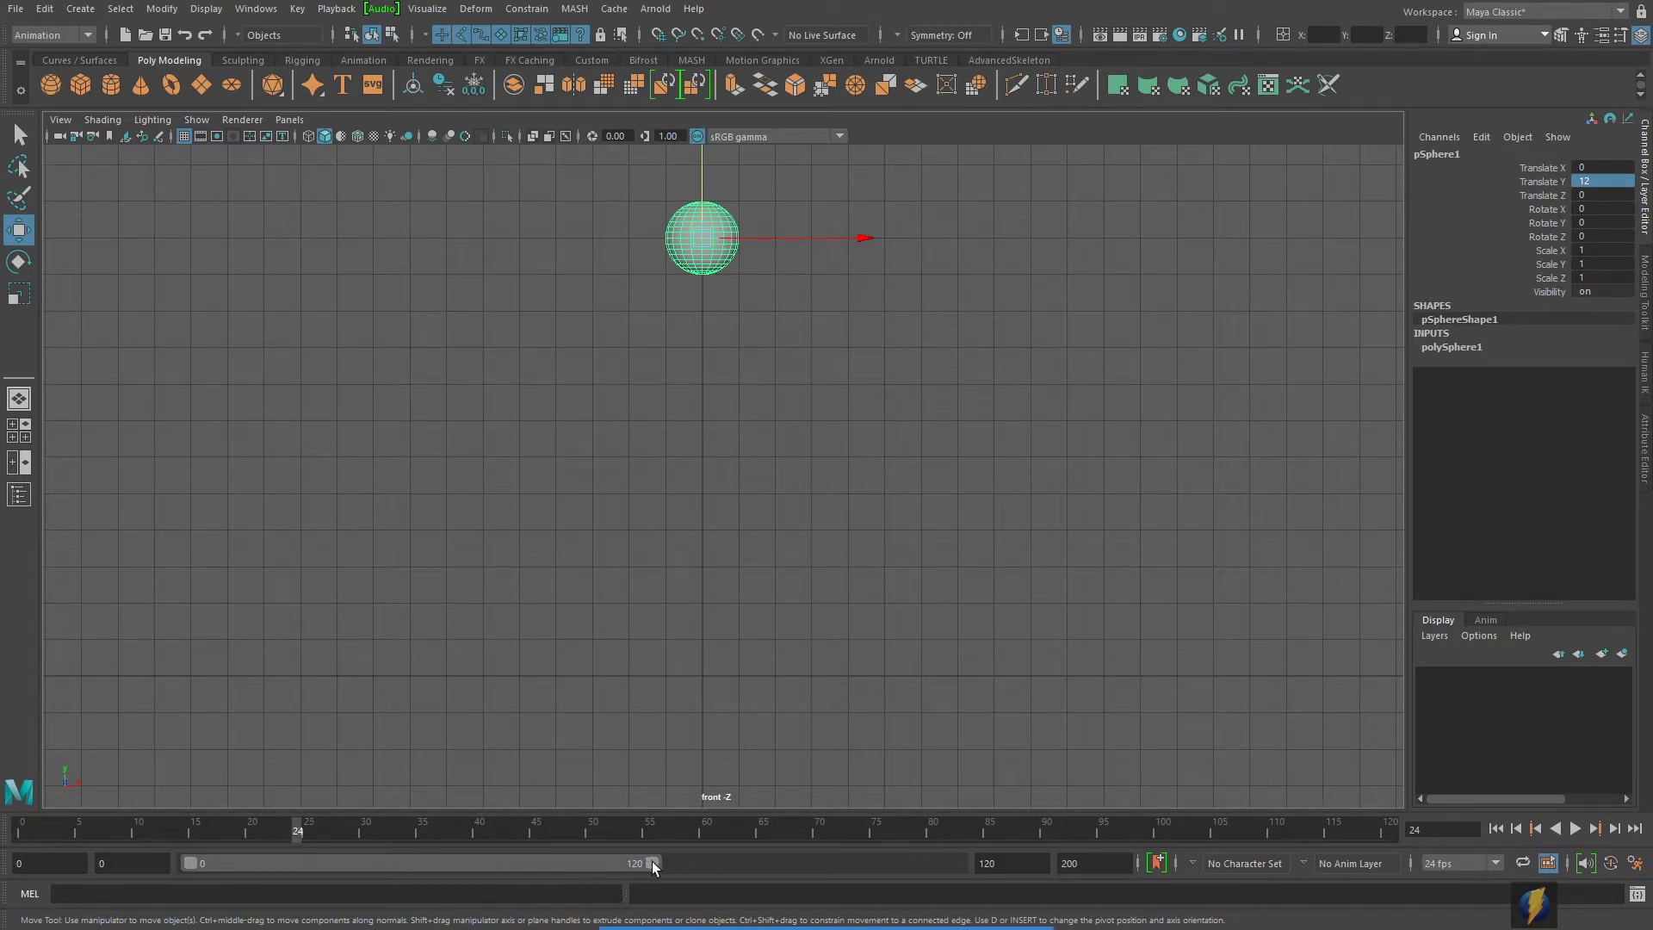
- Try resizing the playback range with the range slider so it ends at frame 43 and then at frame 75
mouse_move(818, 894)
click(884, 898)
drag(792, 530, 662, 800)
drag(657, 870, 360, 891)
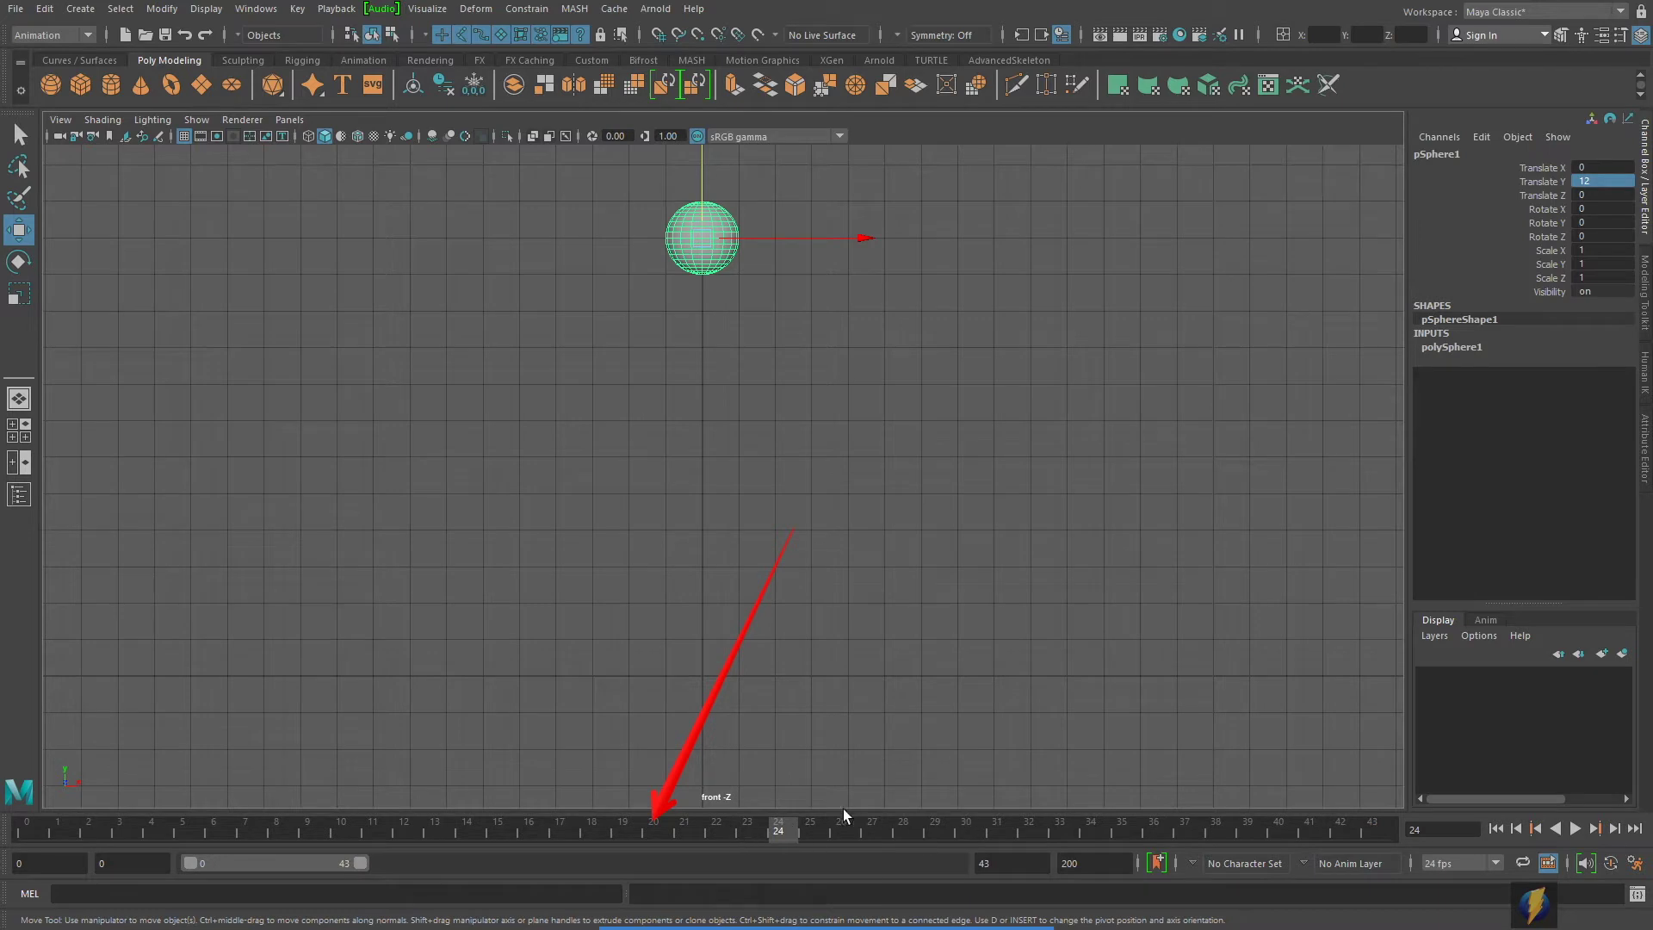
mouse_move(360, 865)
mouse_down()
mouse_move(282, 864)
mouse_move(487, 866)
mouse_up()
- Set the end of the playback range to frame 24
click(880, 921)
drag(1042, 450, 1001, 849)
double_click(1003, 863)
text(24)
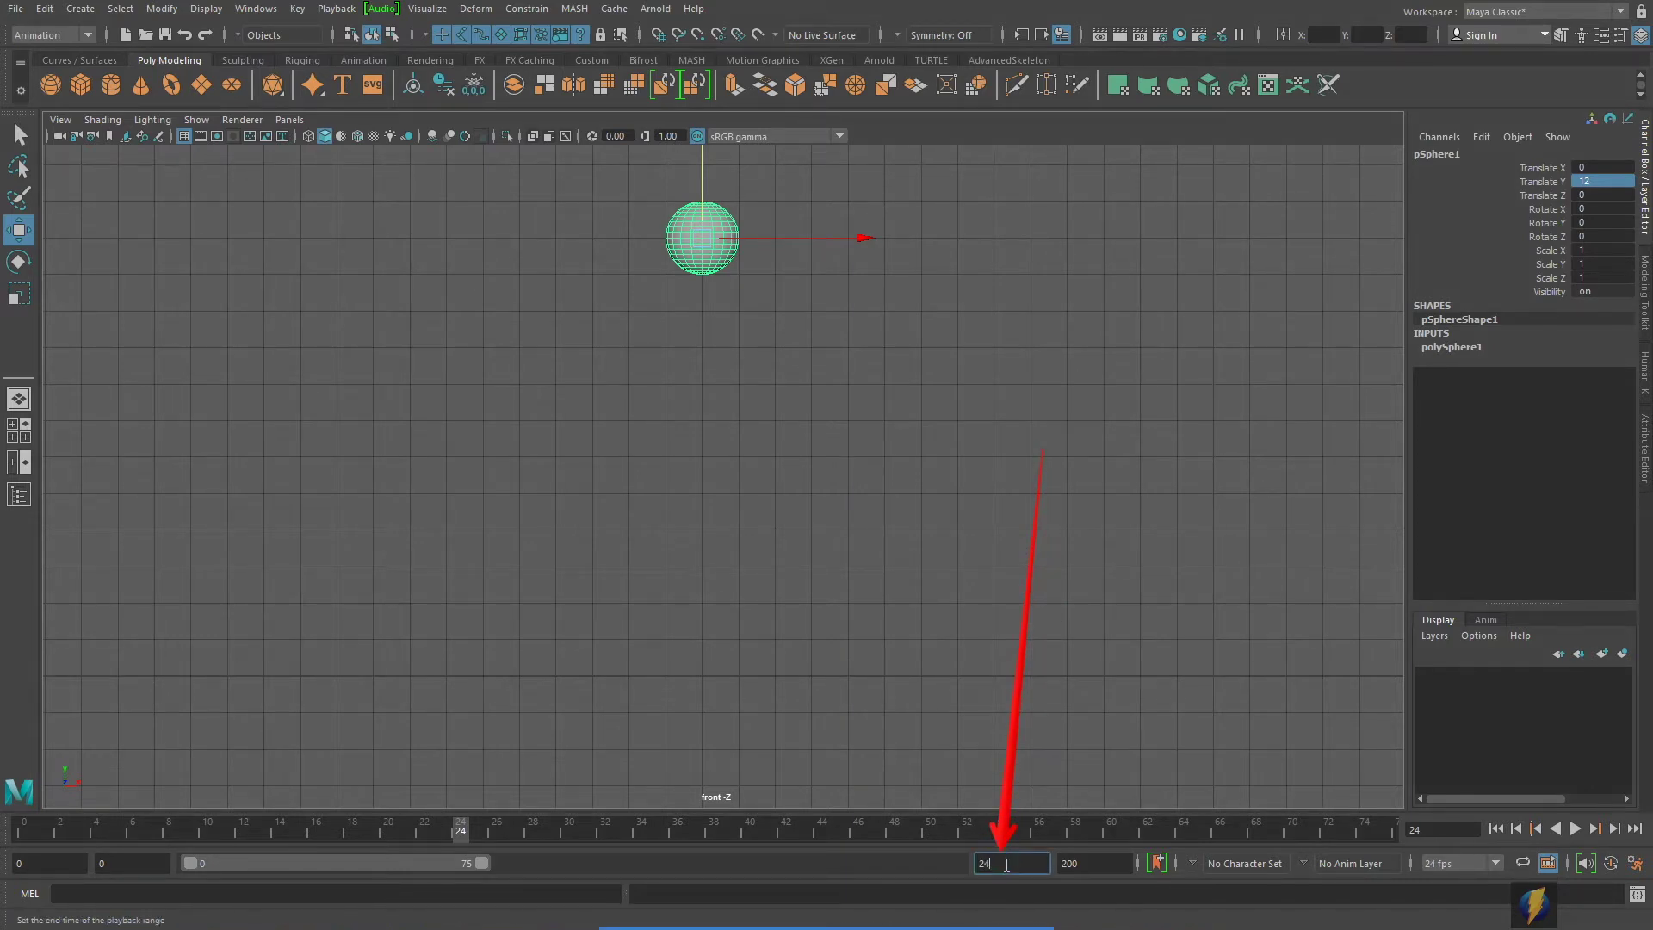
key(Return)
- Scrub through the range, return to frame 0 and keyframe the sphere at Translate Y 12
mouse_move(638, 832)
mouse_down()
mouse_move(50, 831)
mouse_move(1299, 842)
mouse_move(38, 839)
mouse_move(1128, 857)
mouse_move(1309, 849)
mouse_move(1326, 806)
mouse_move(231, 806)
mouse_up()
drag(110, 806, 1112, 801)
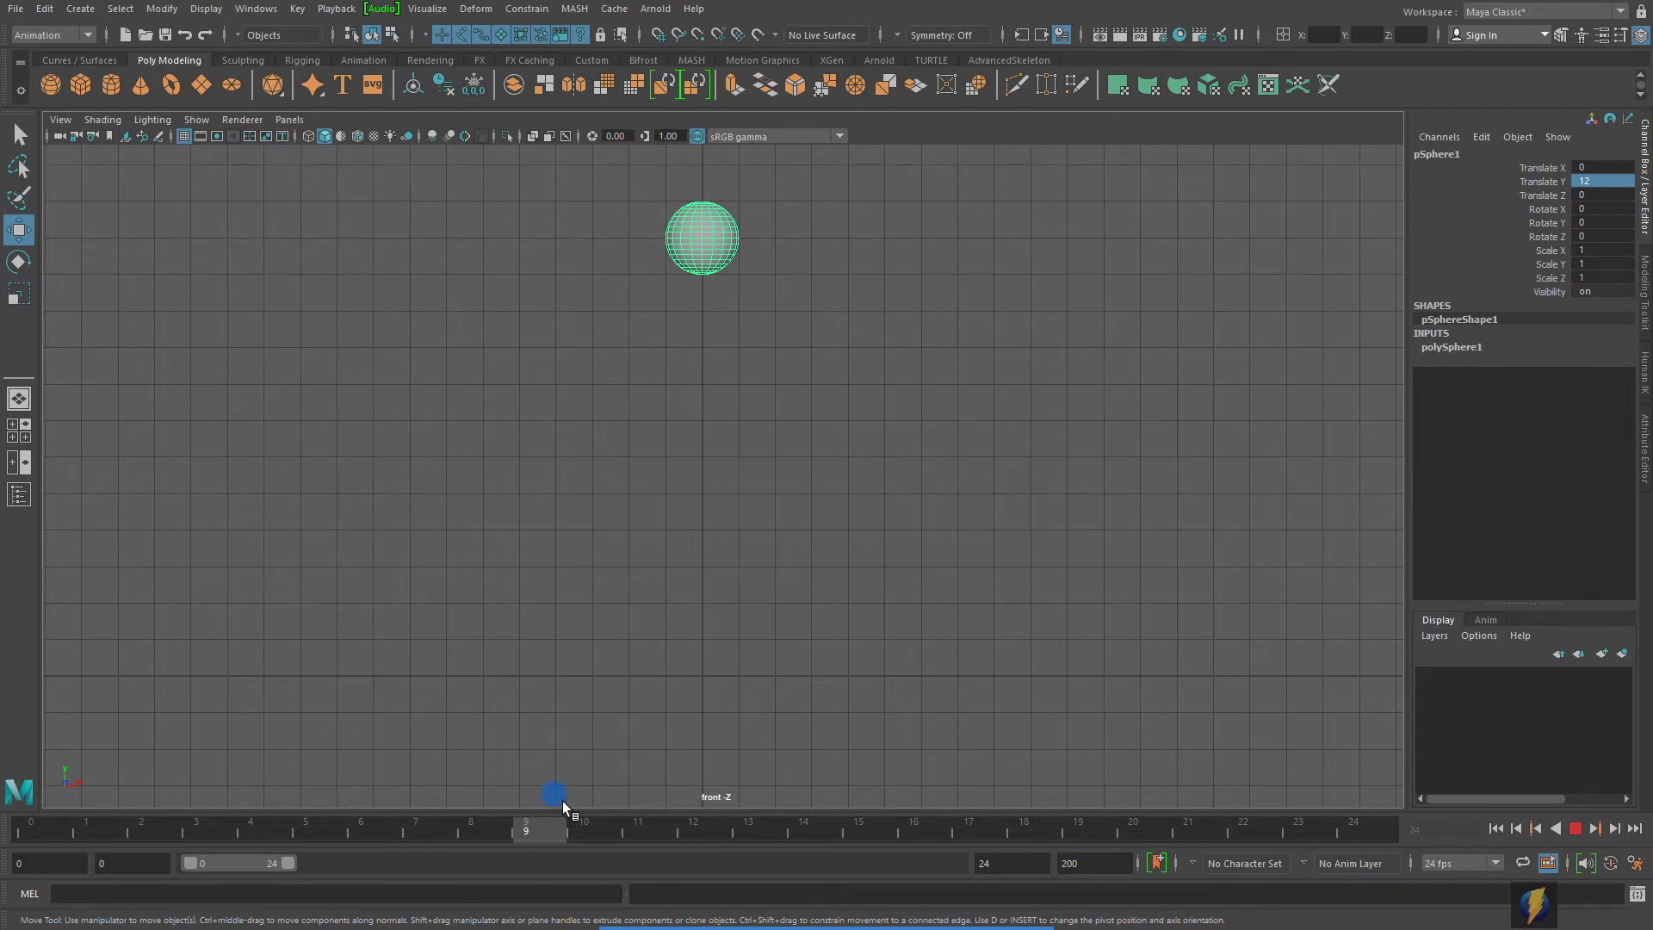
drag(564, 805, 17, 747)
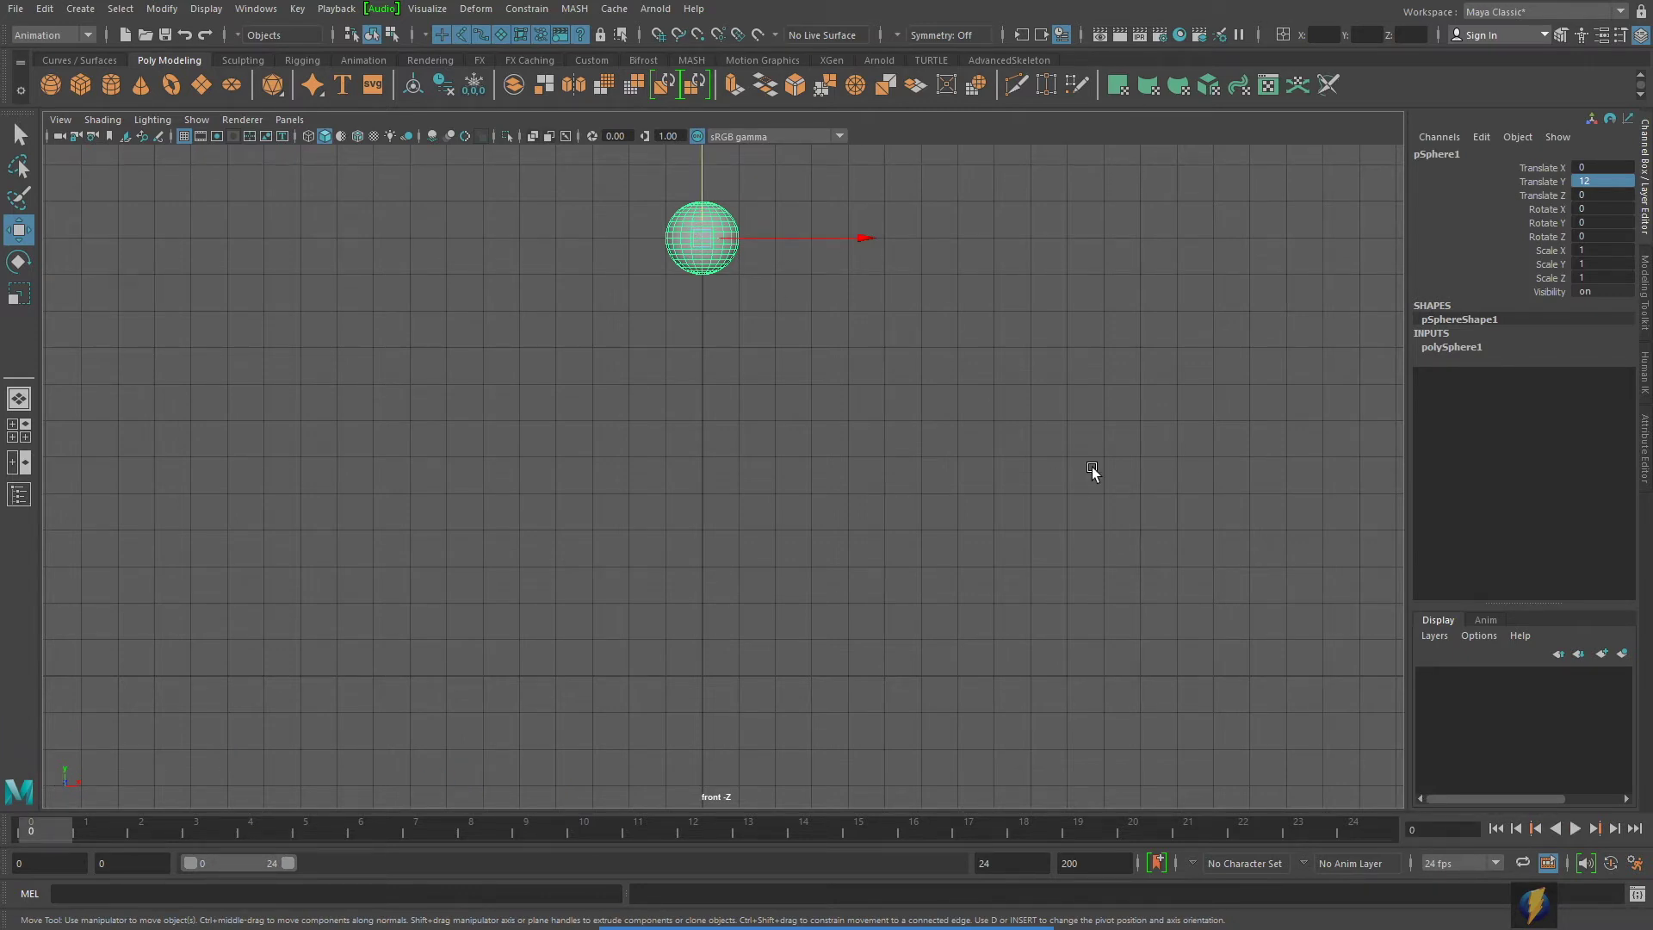
mouse_move(43, 828)
mouse_down()
mouse_move(452, 849)
mouse_move(128, 849)
mouse_move(809, 851)
mouse_move(62, 852)
mouse_up()
key(s)
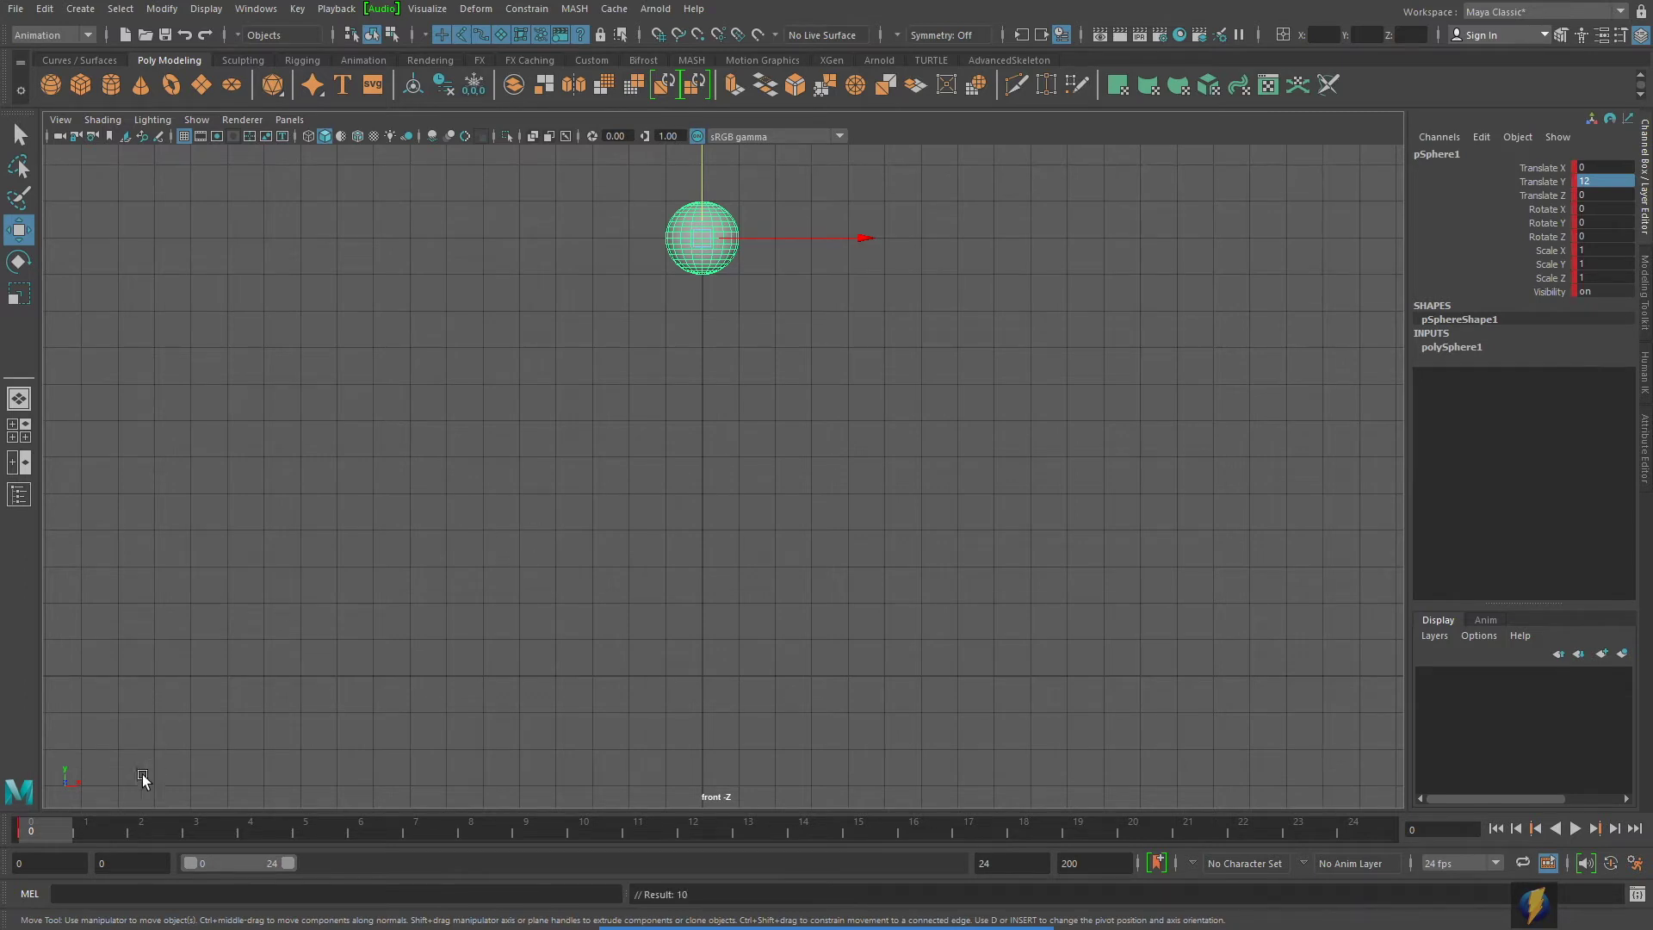
- At frame 12, lower the sphere to Translate Y 0 and set a keyframe
drag(43, 828, 710, 838)
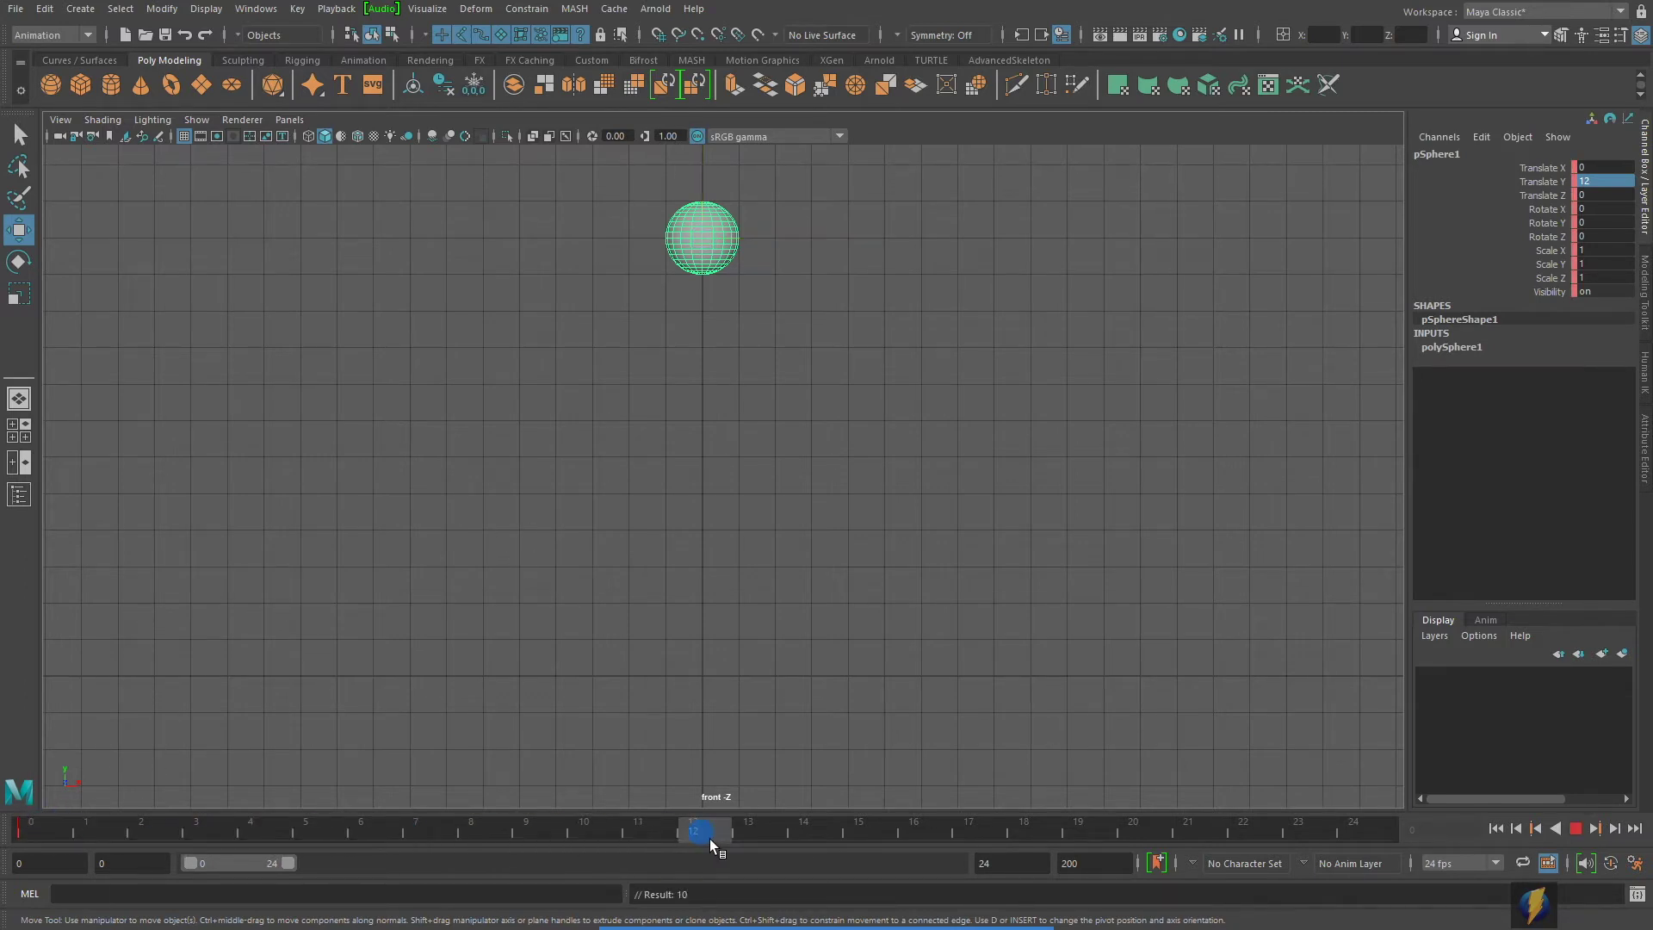
drag(700, 236, 760, 668)
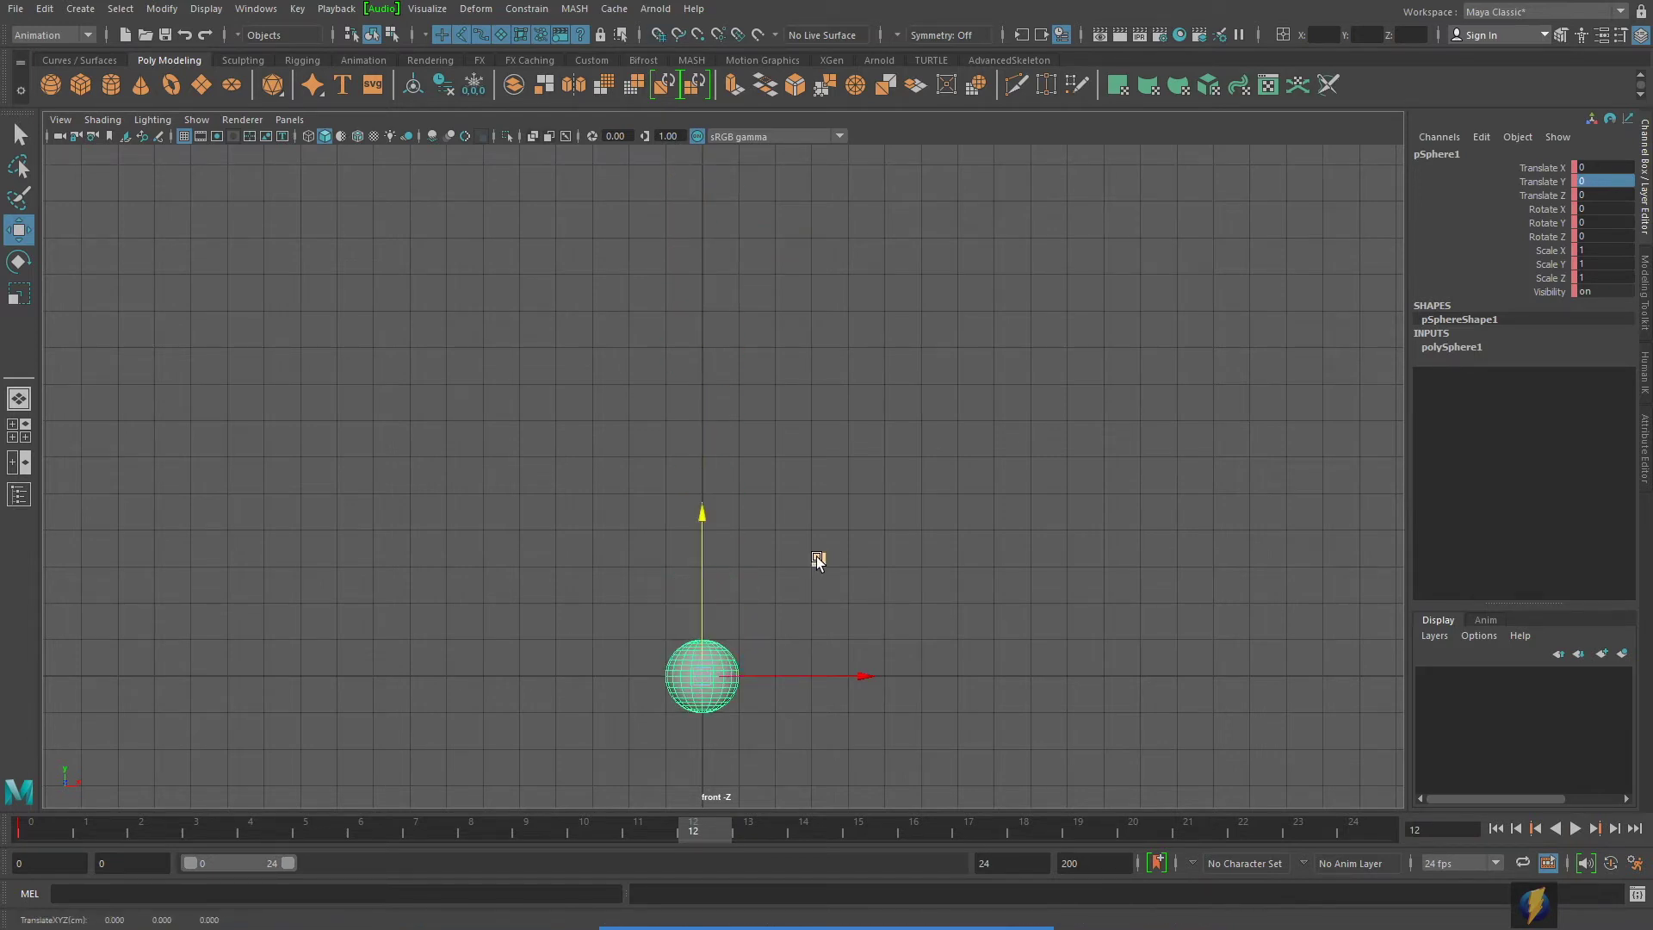
key(s)
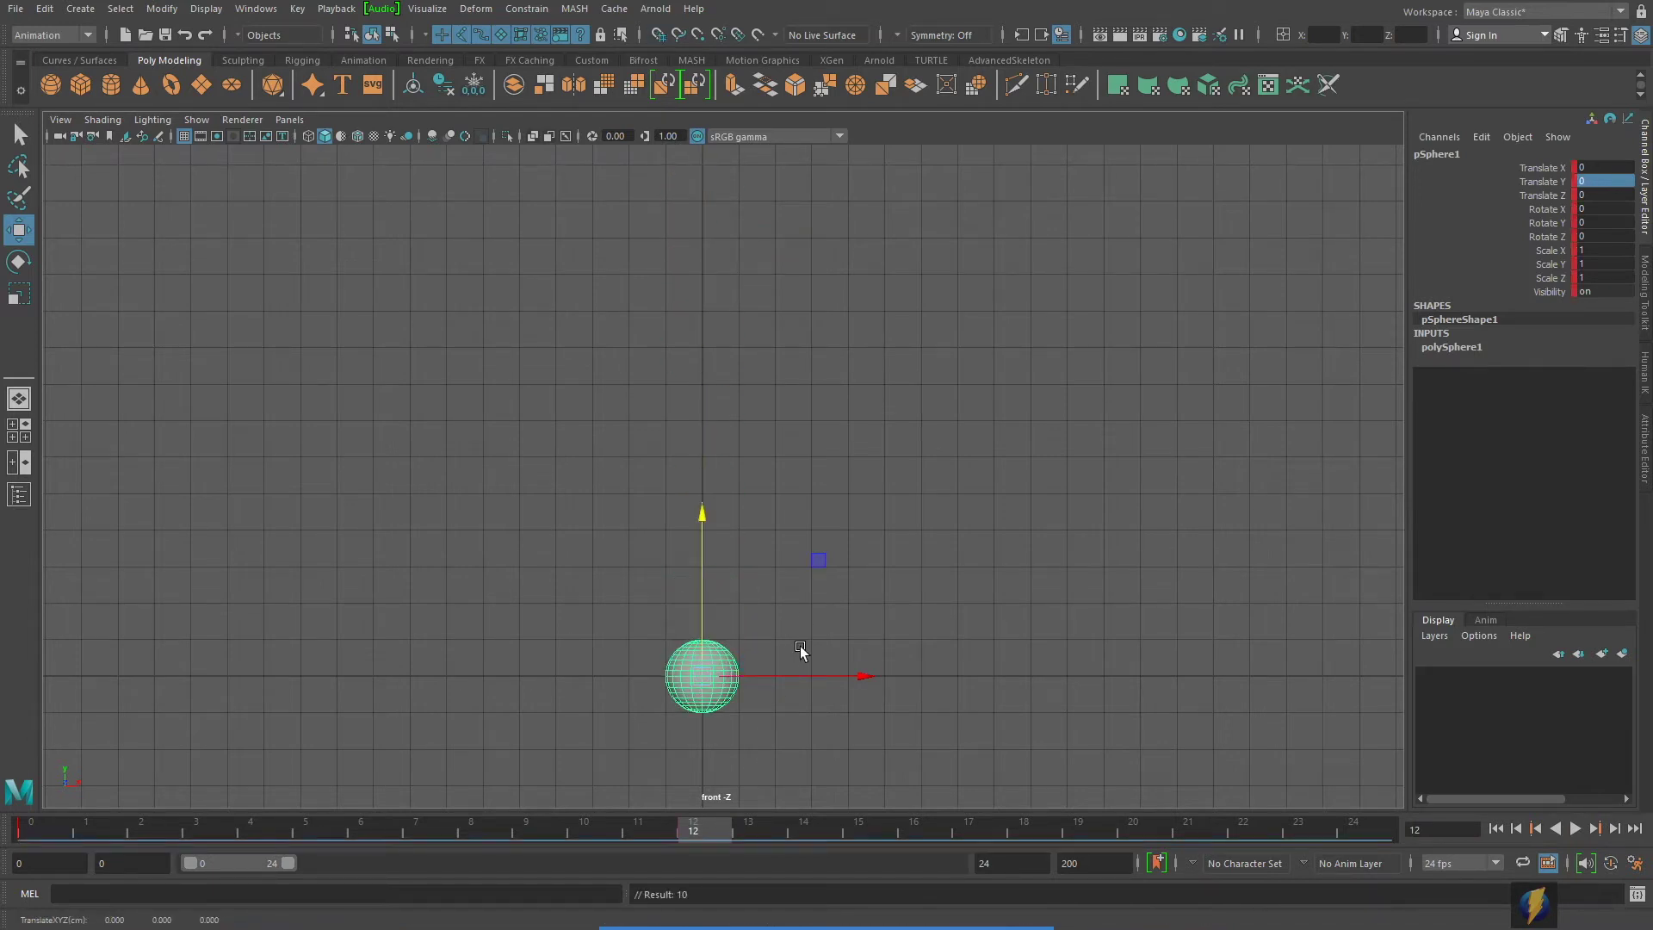
- At frame 24, raise the sphere with grid snapping to Translate Y 12 and set a keyframe
key(alt+v)
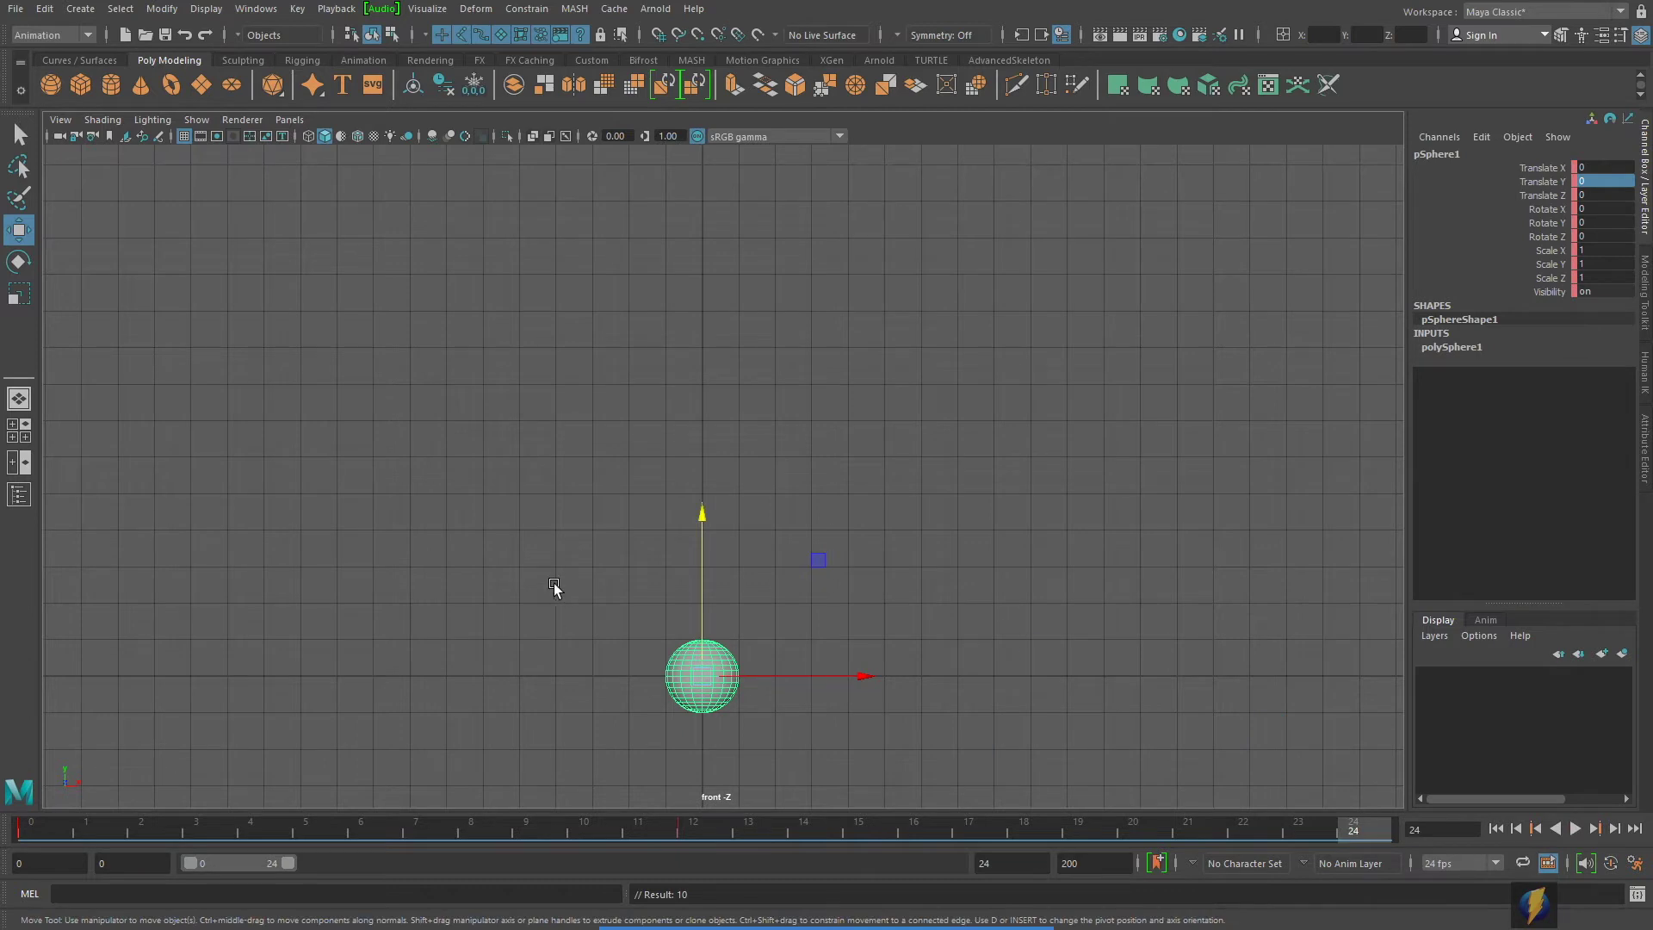
key(x)
drag(703, 600, 741, 243)
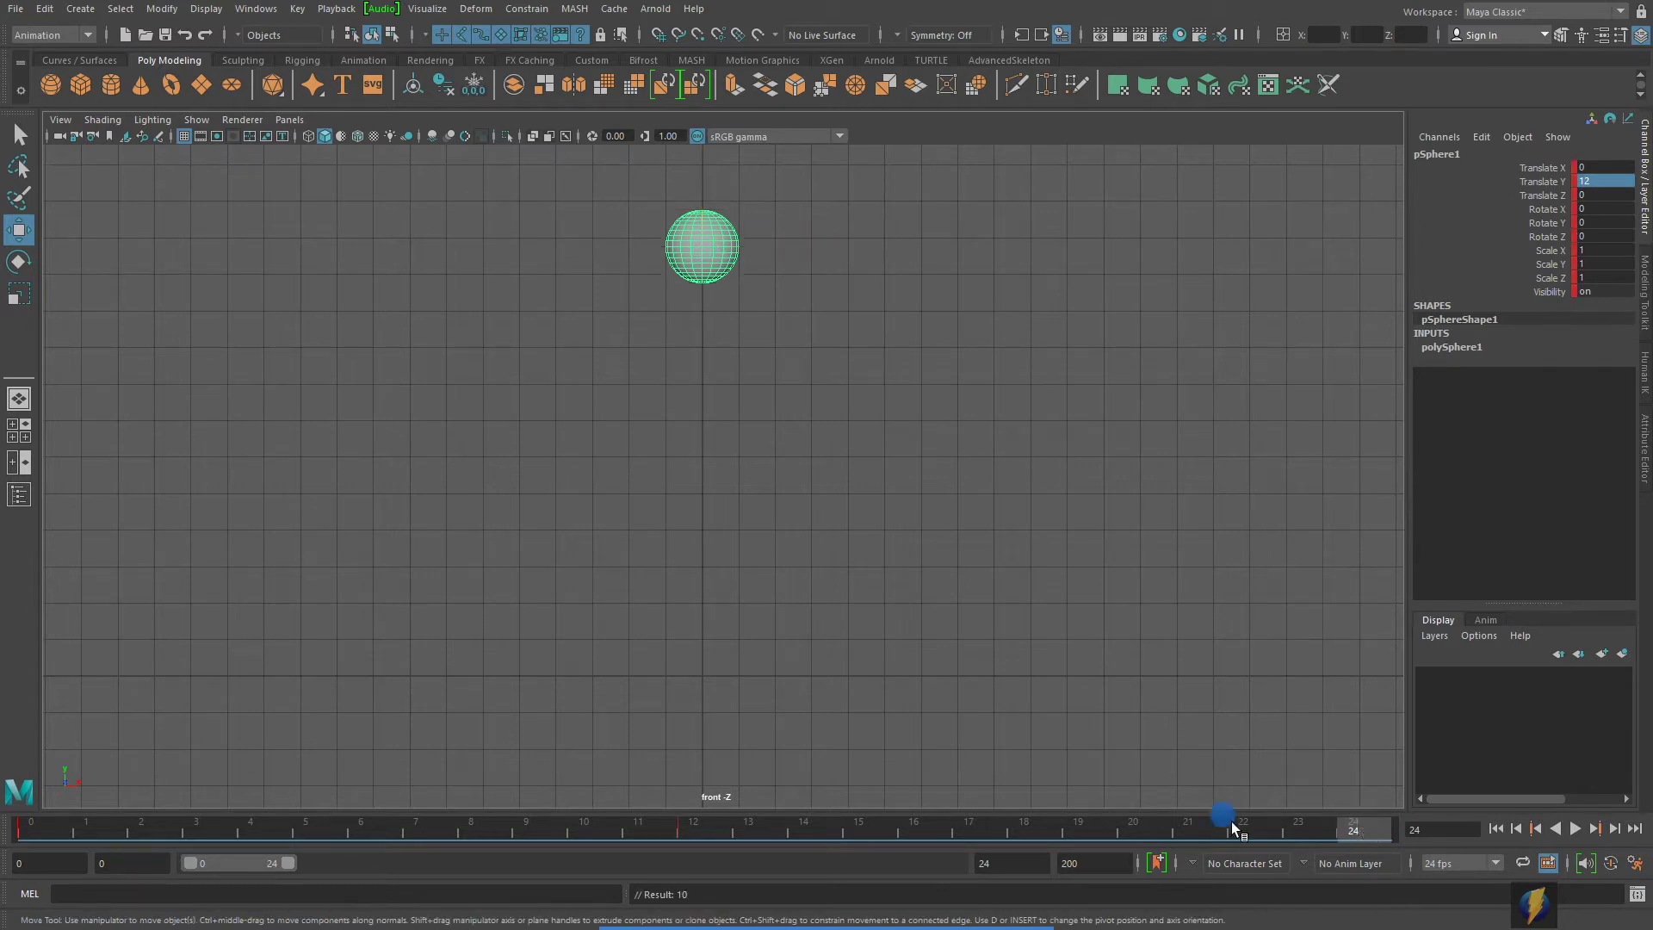
- Play back and scrub the ball animation from frame 0 to review the motion, finishing at frame 0
drag(1356, 826, 0, 688)
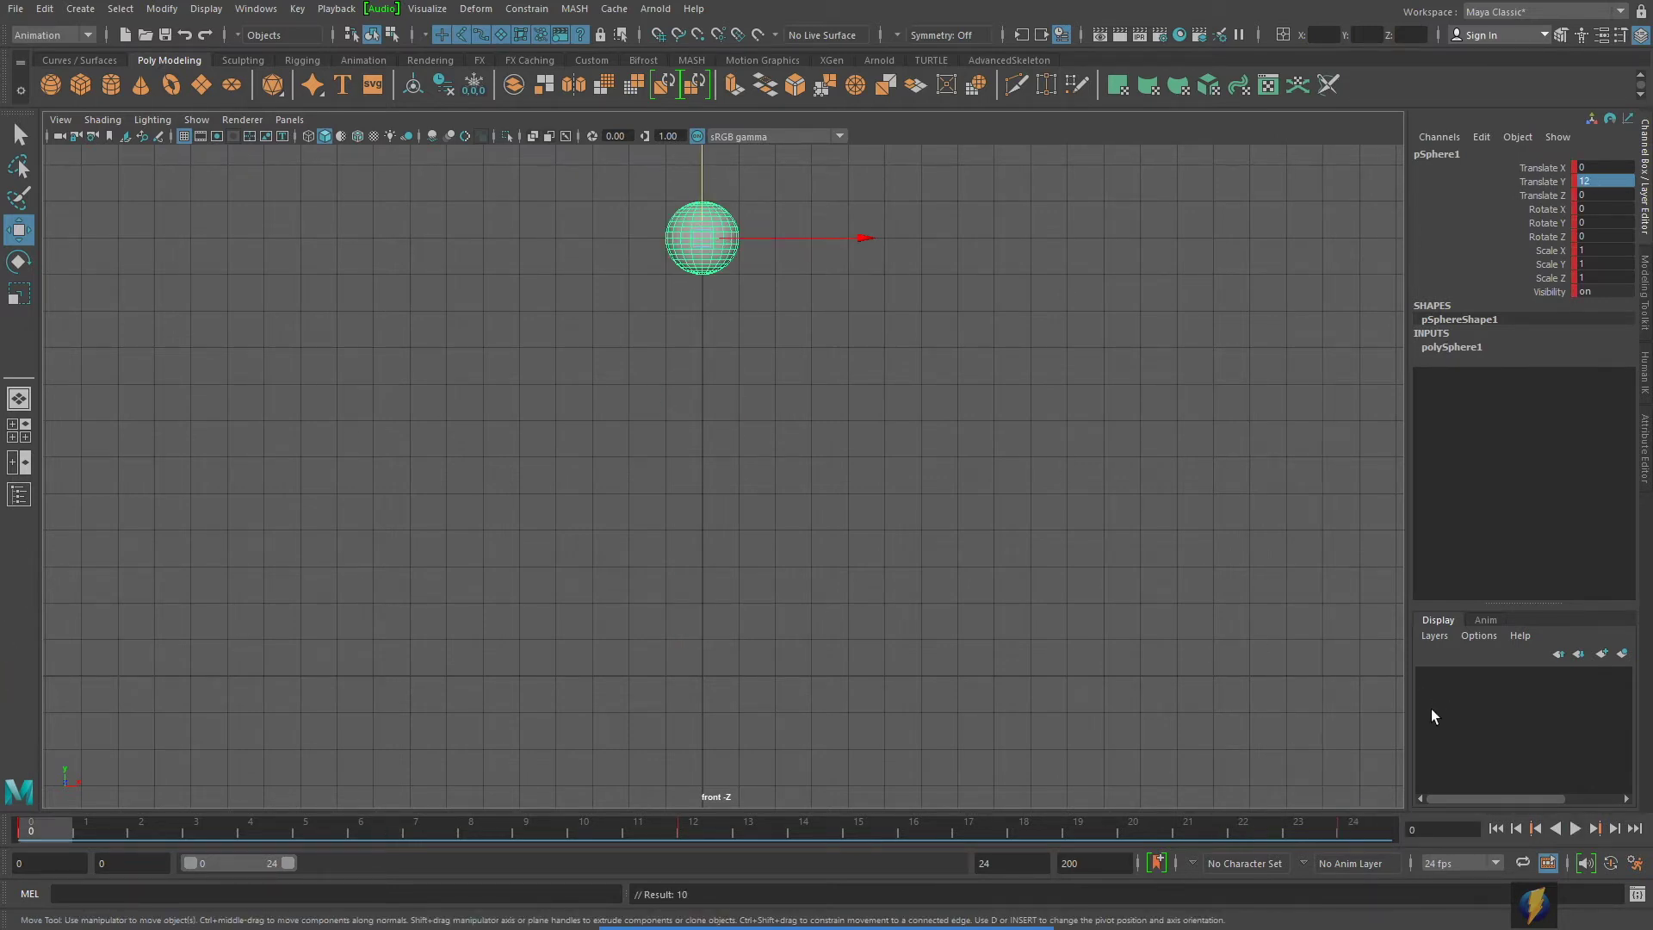
click(1576, 826)
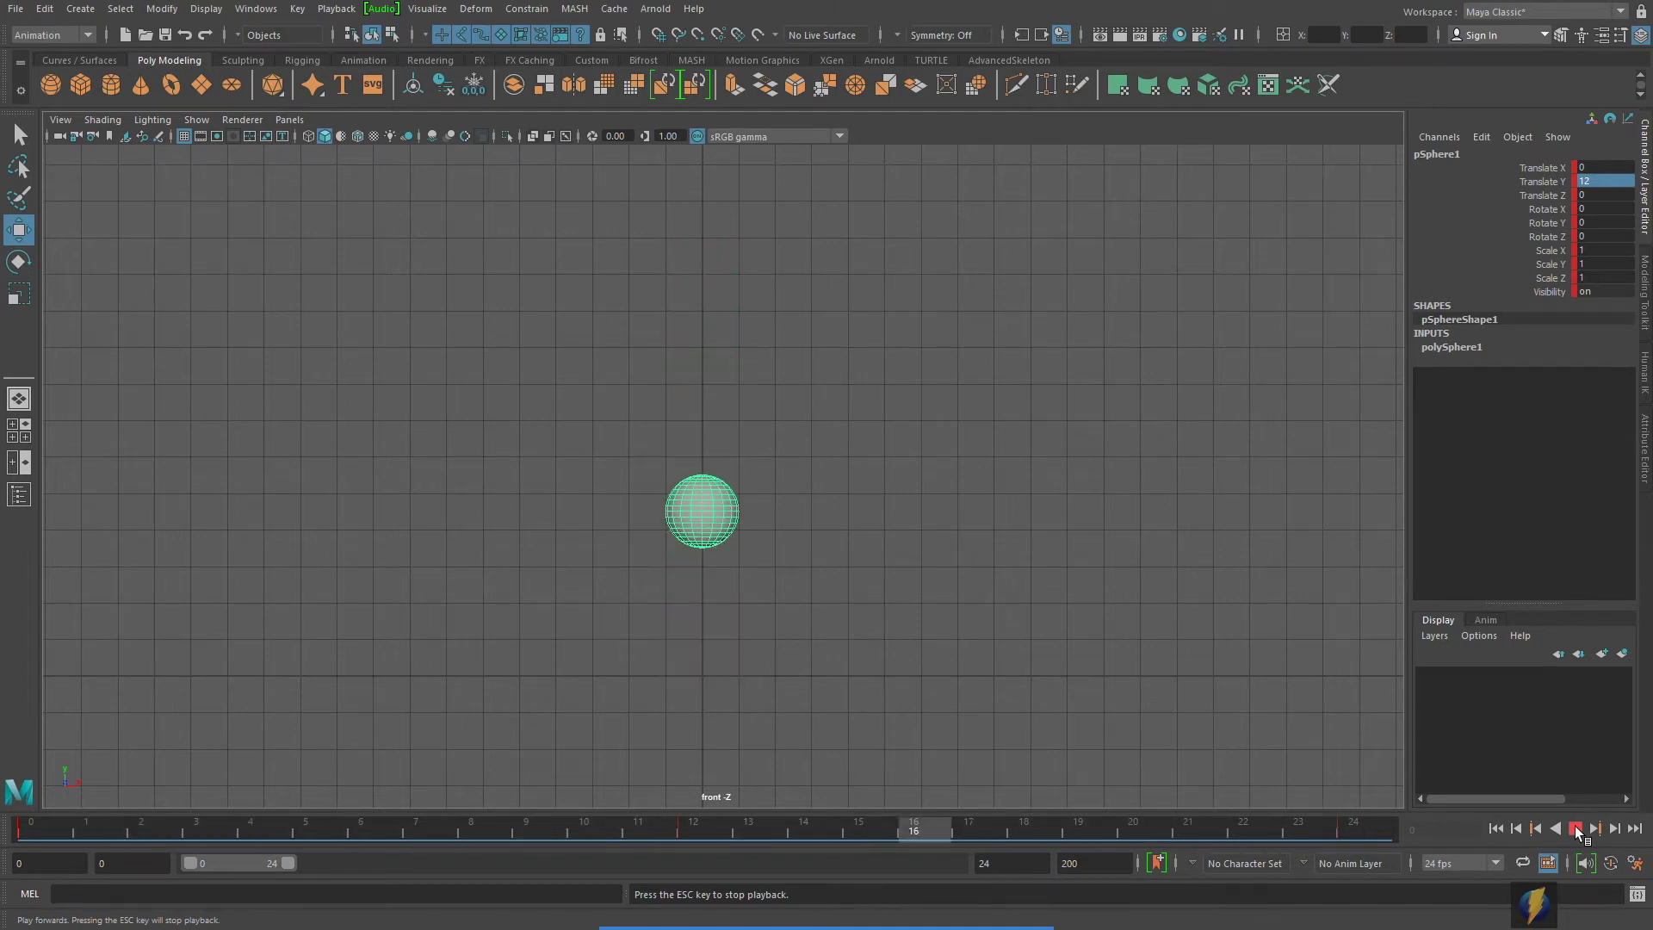
click(1575, 827)
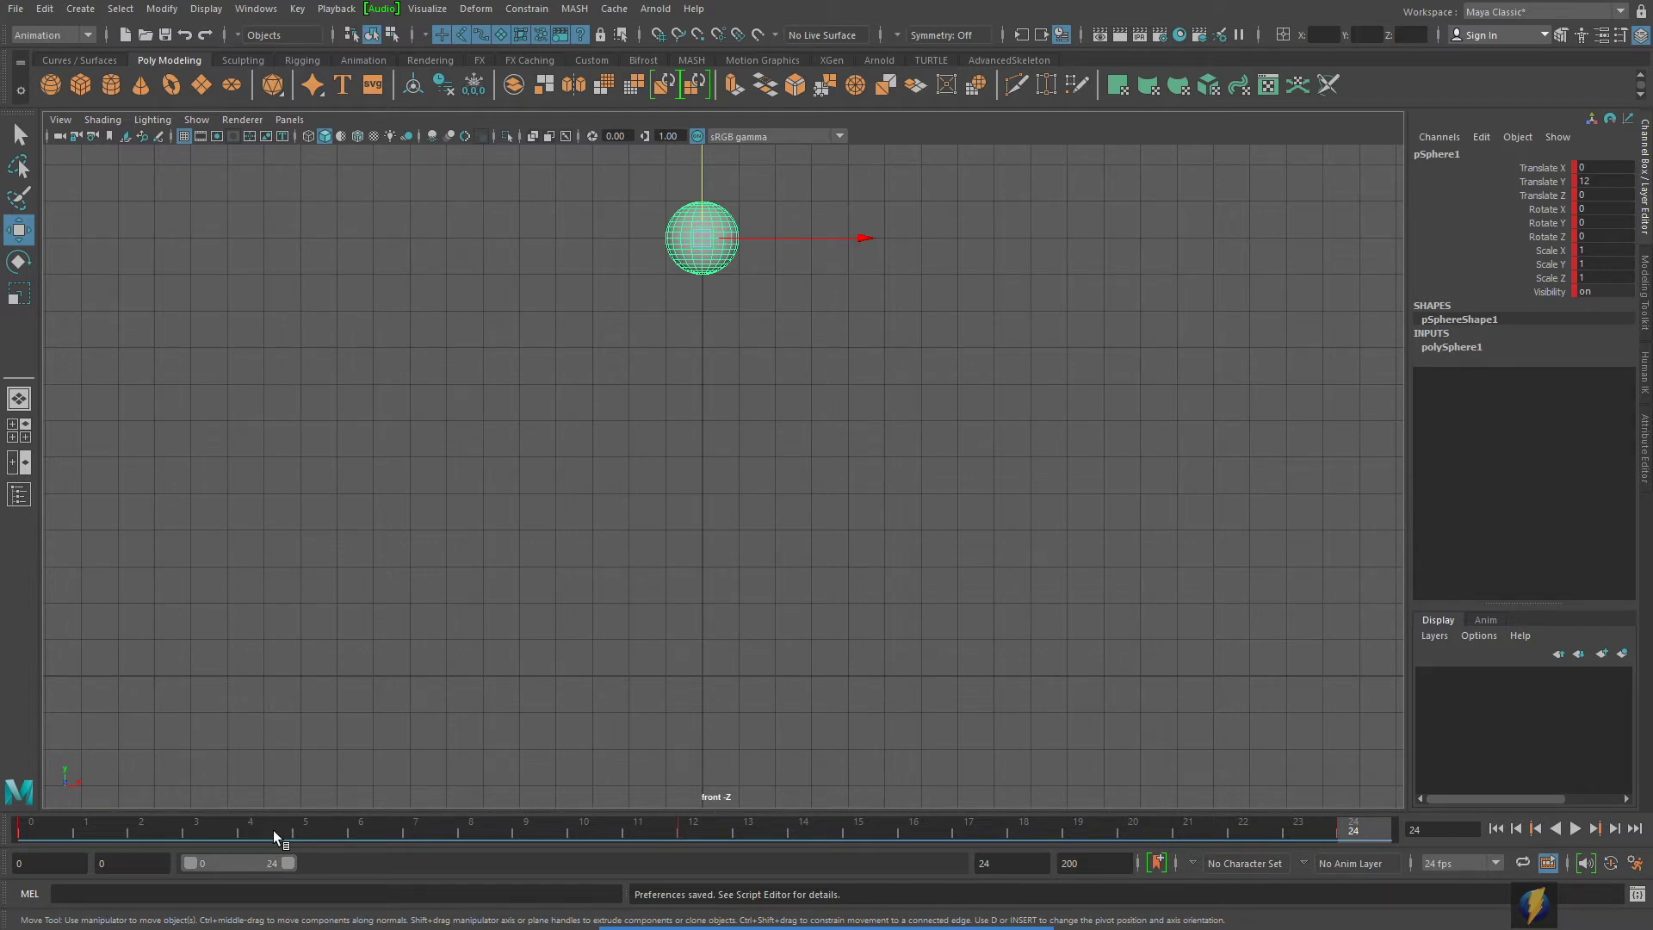
key(alt+v)
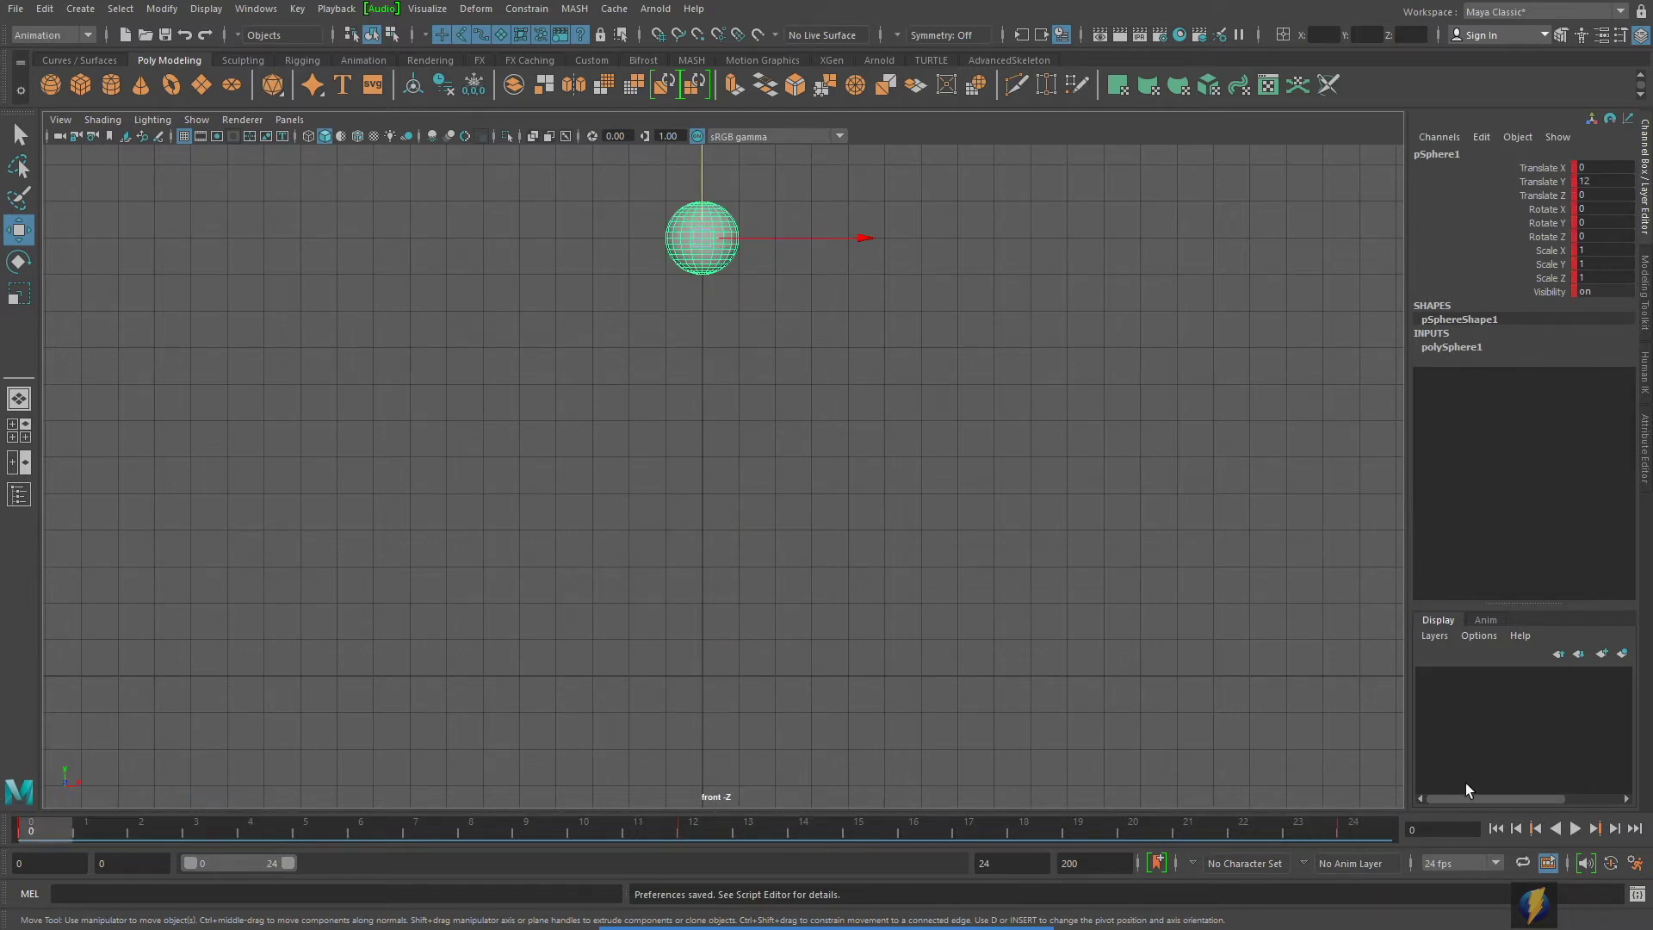
click(1575, 829)
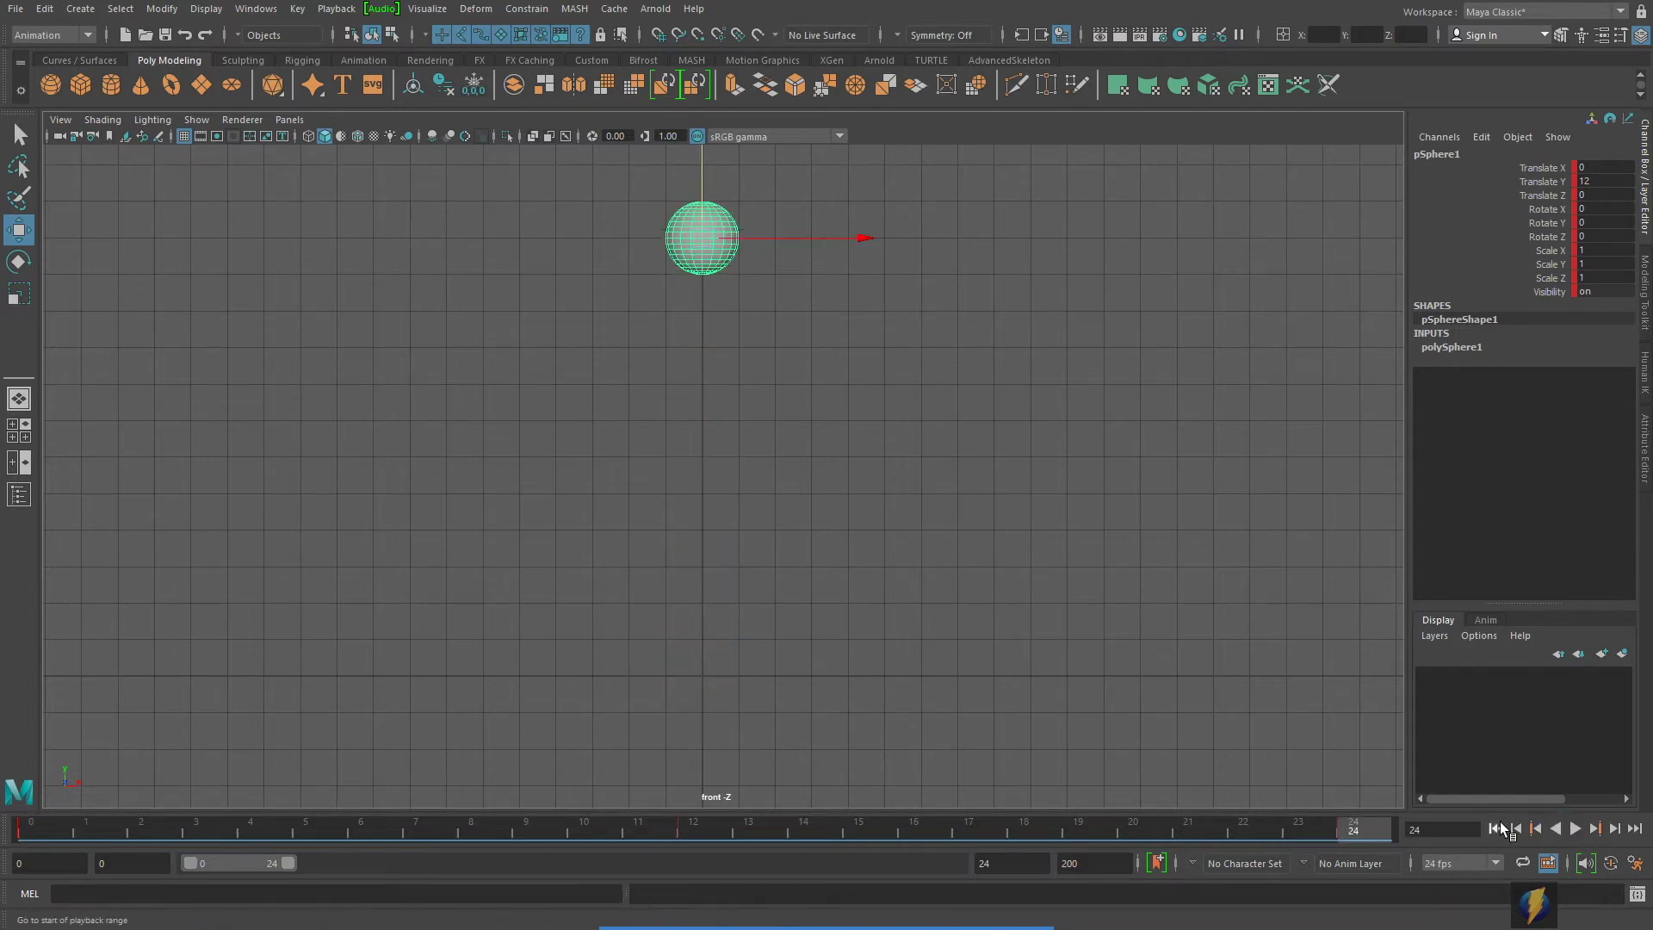
click(1495, 828)
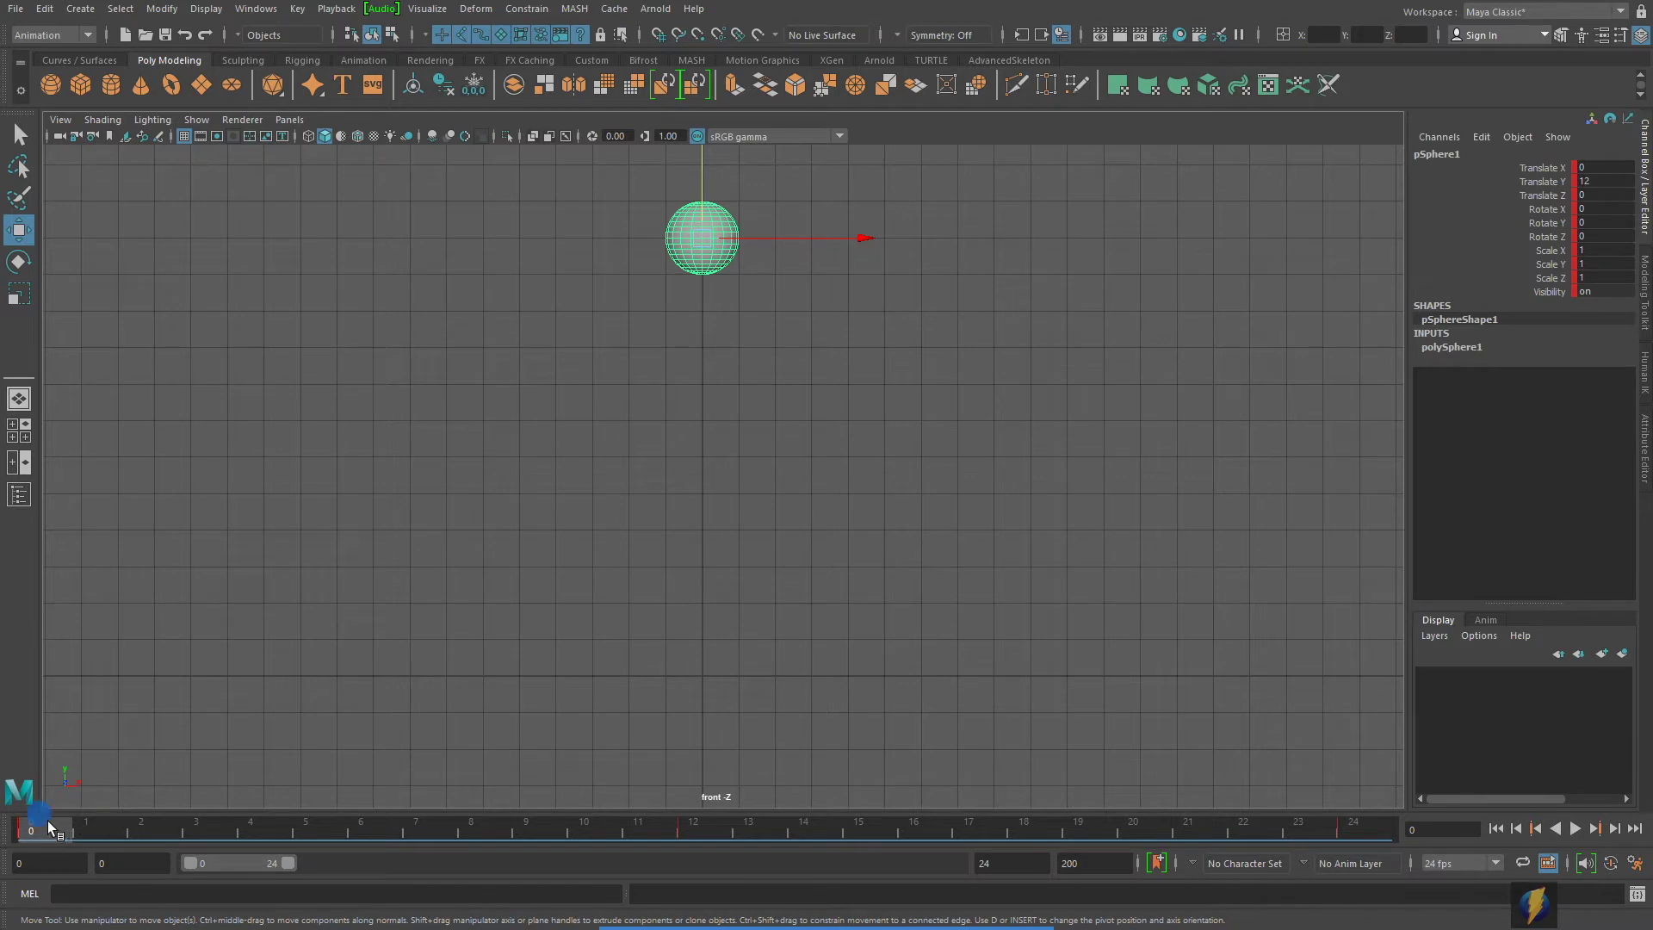
key(alt+v)
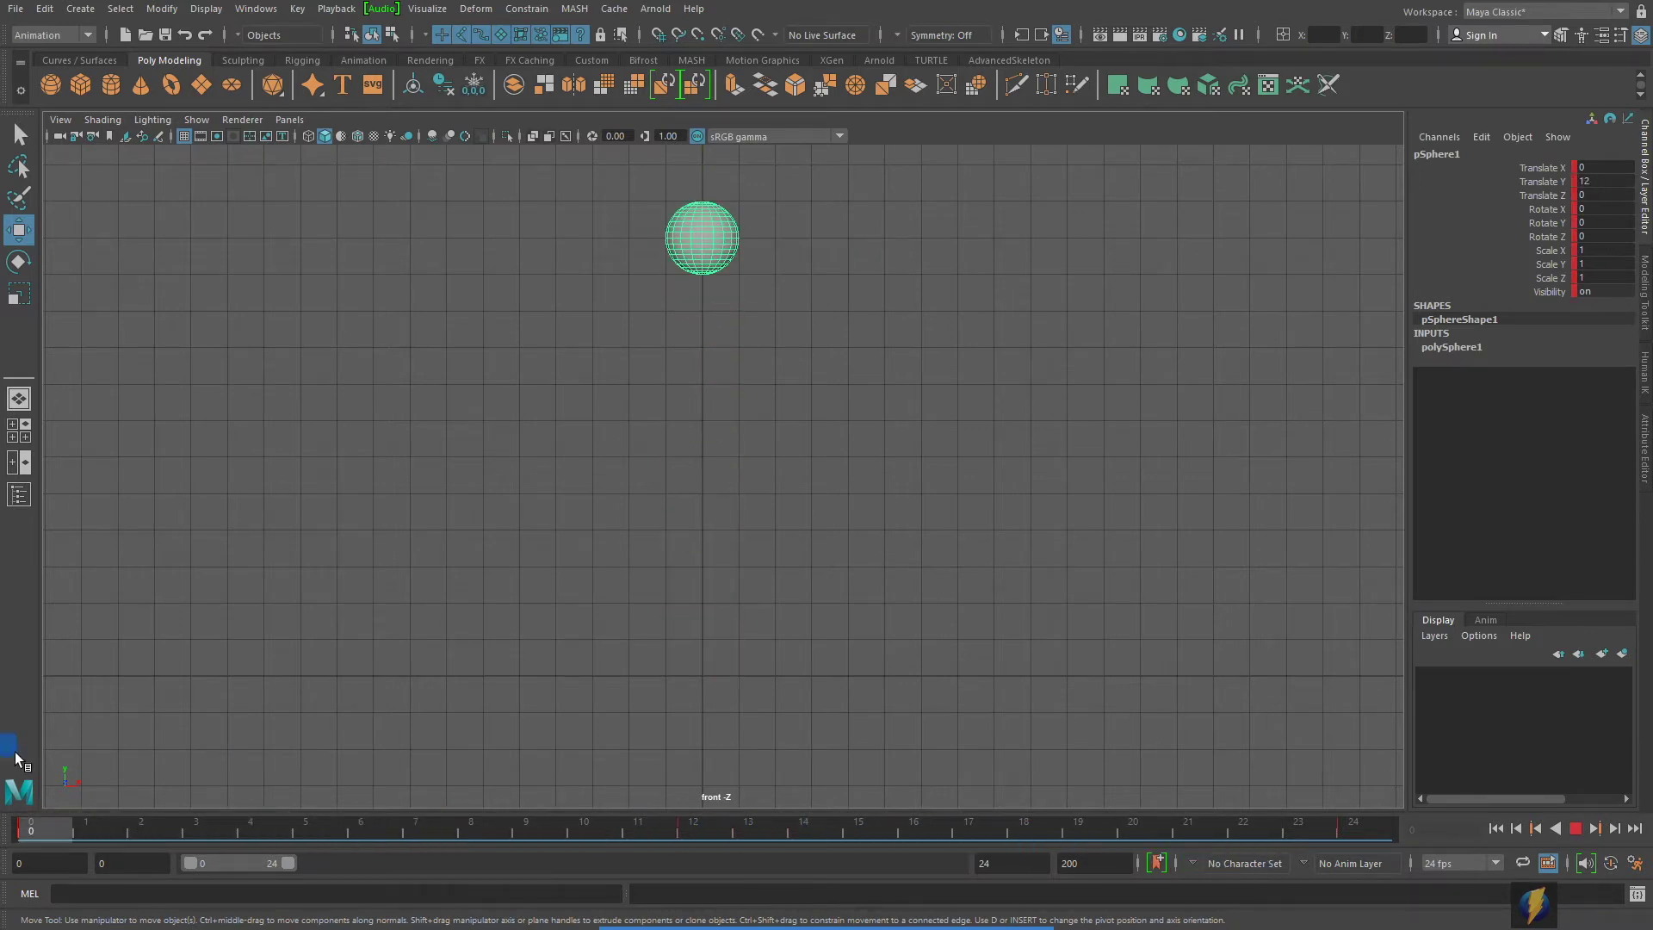
key(alt+v)
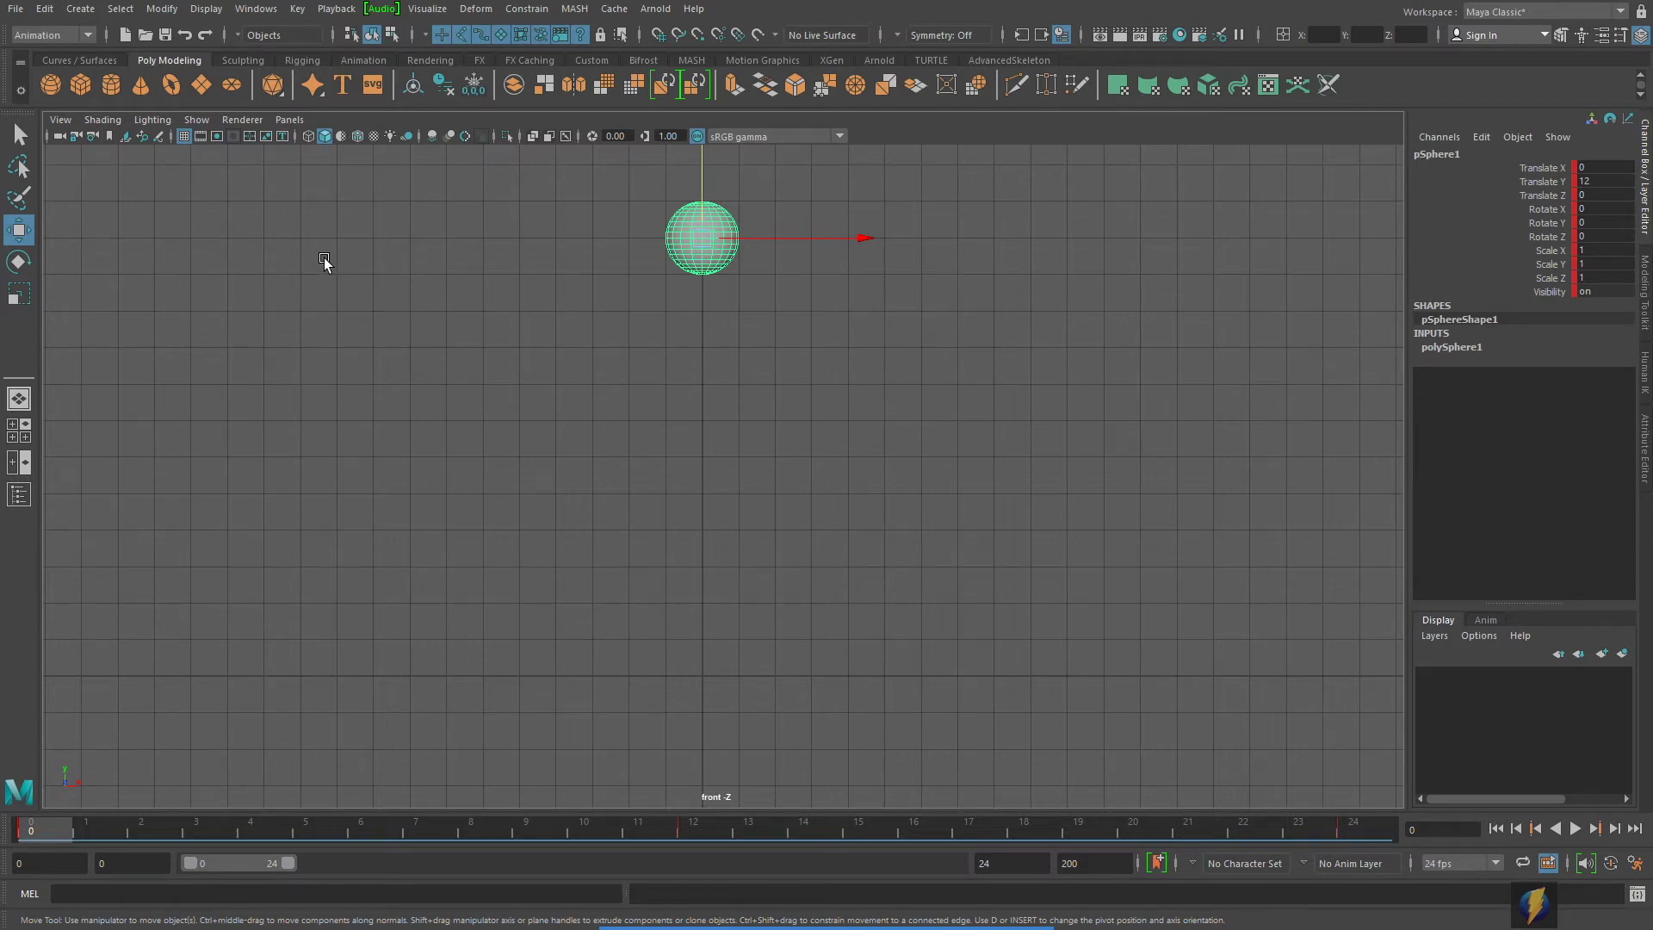
- Examine the sphere's isolated Translate Y curve in a maximized Graph Editor and close the editor
click(254, 10)
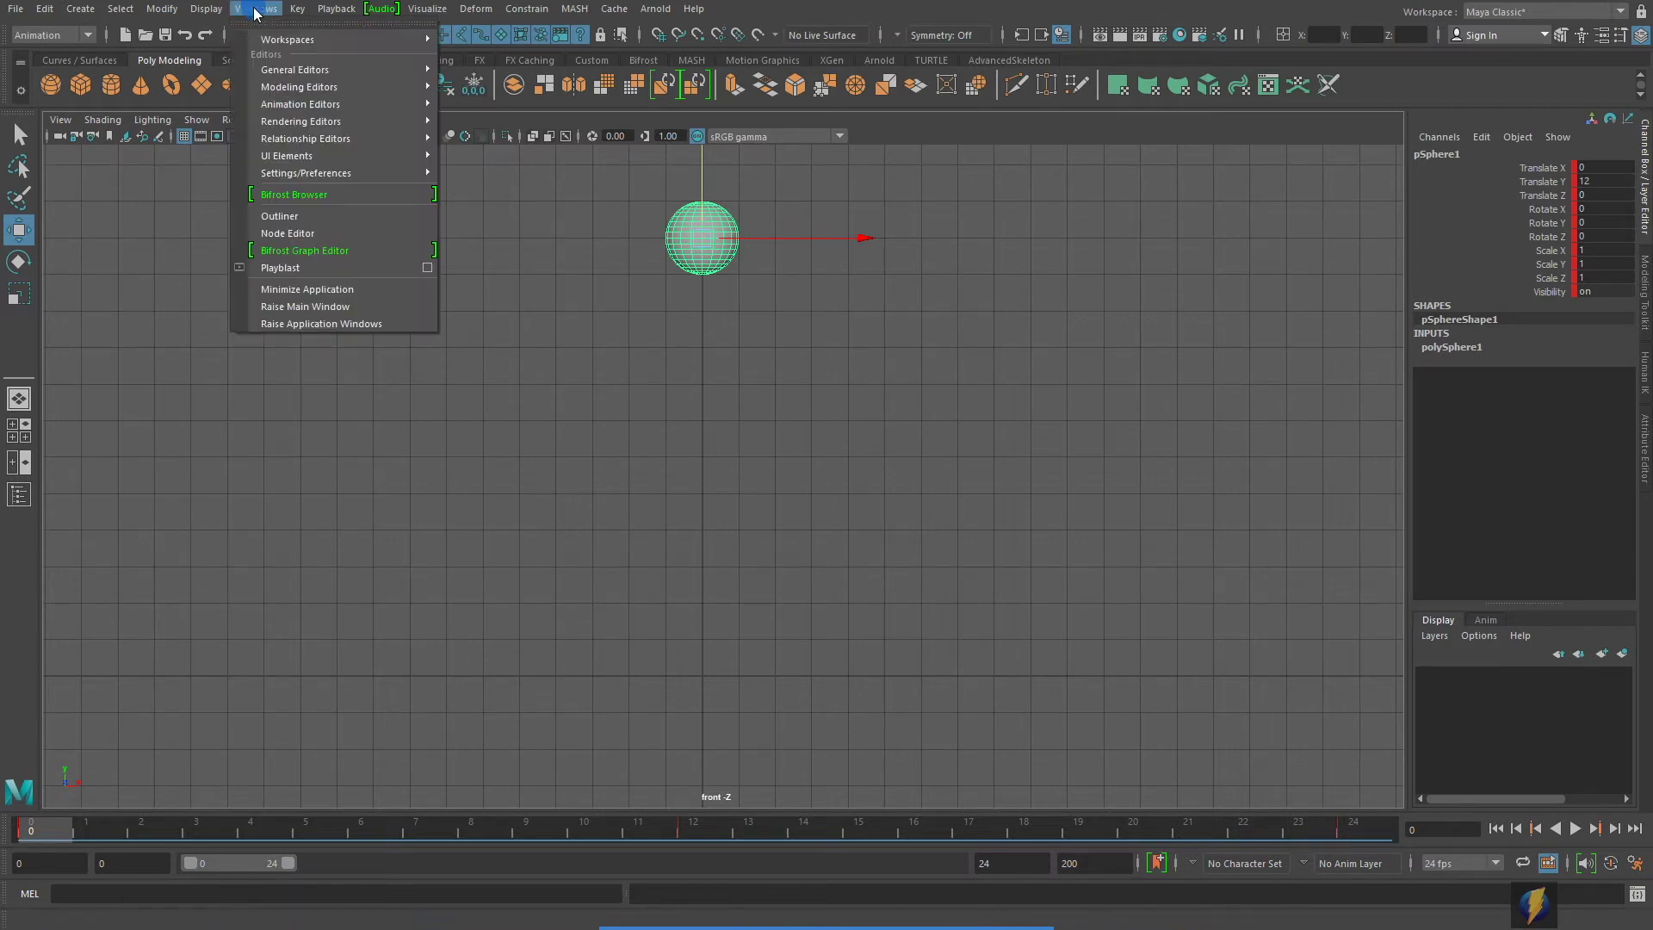
mouse_move(287, 103)
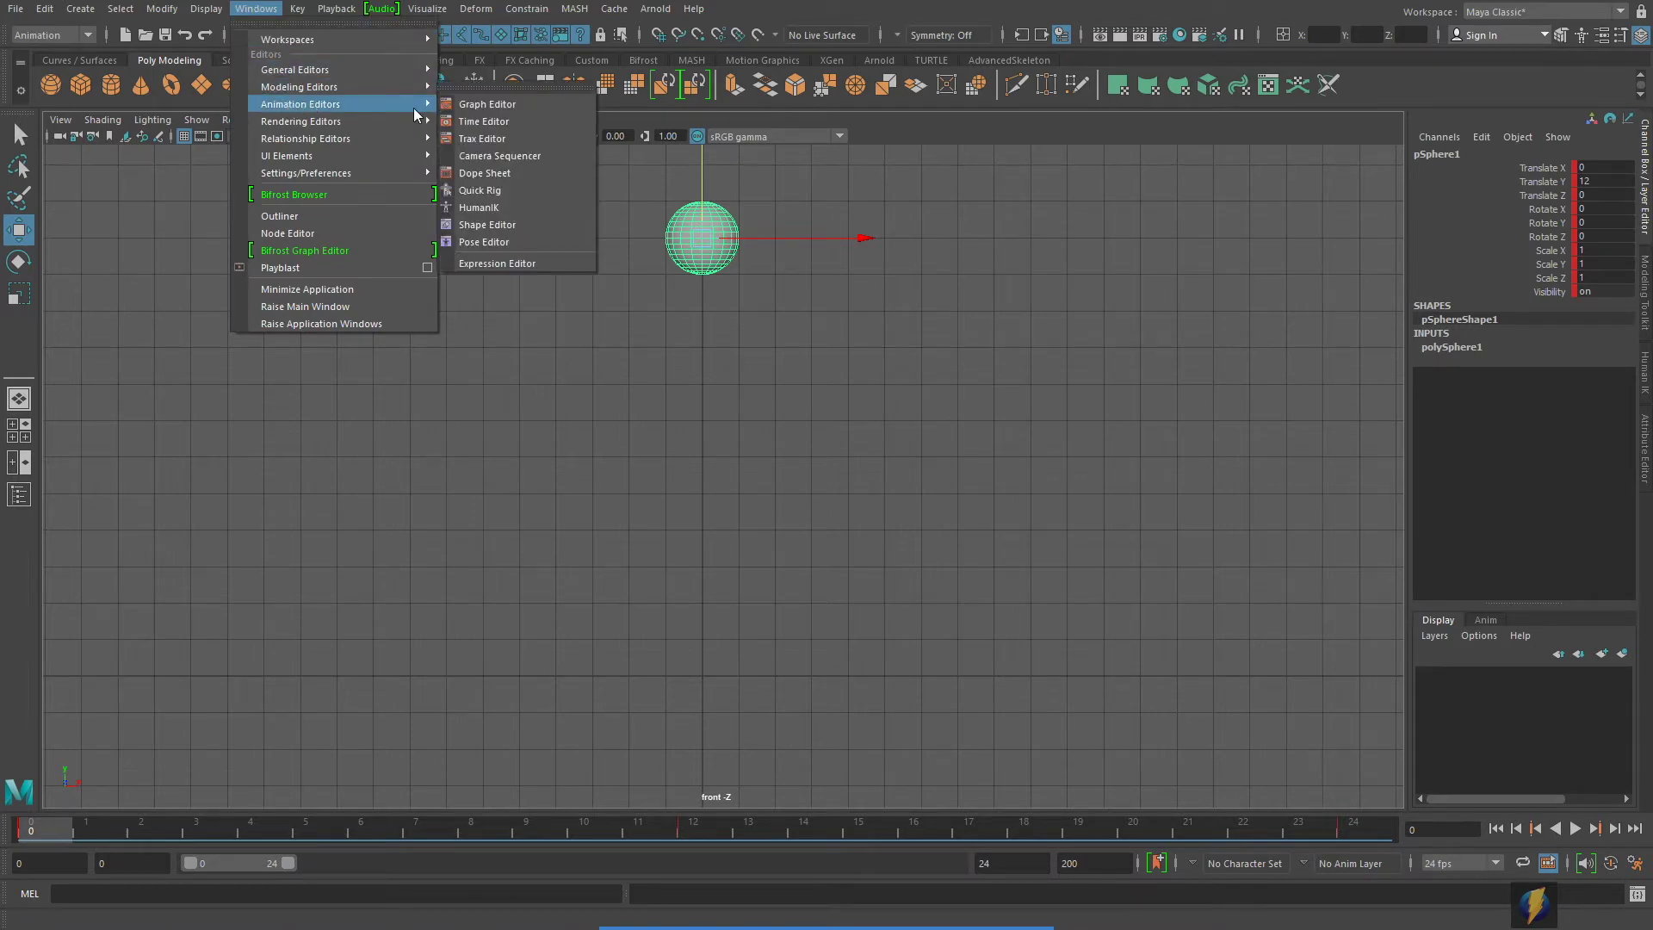
click(474, 107)
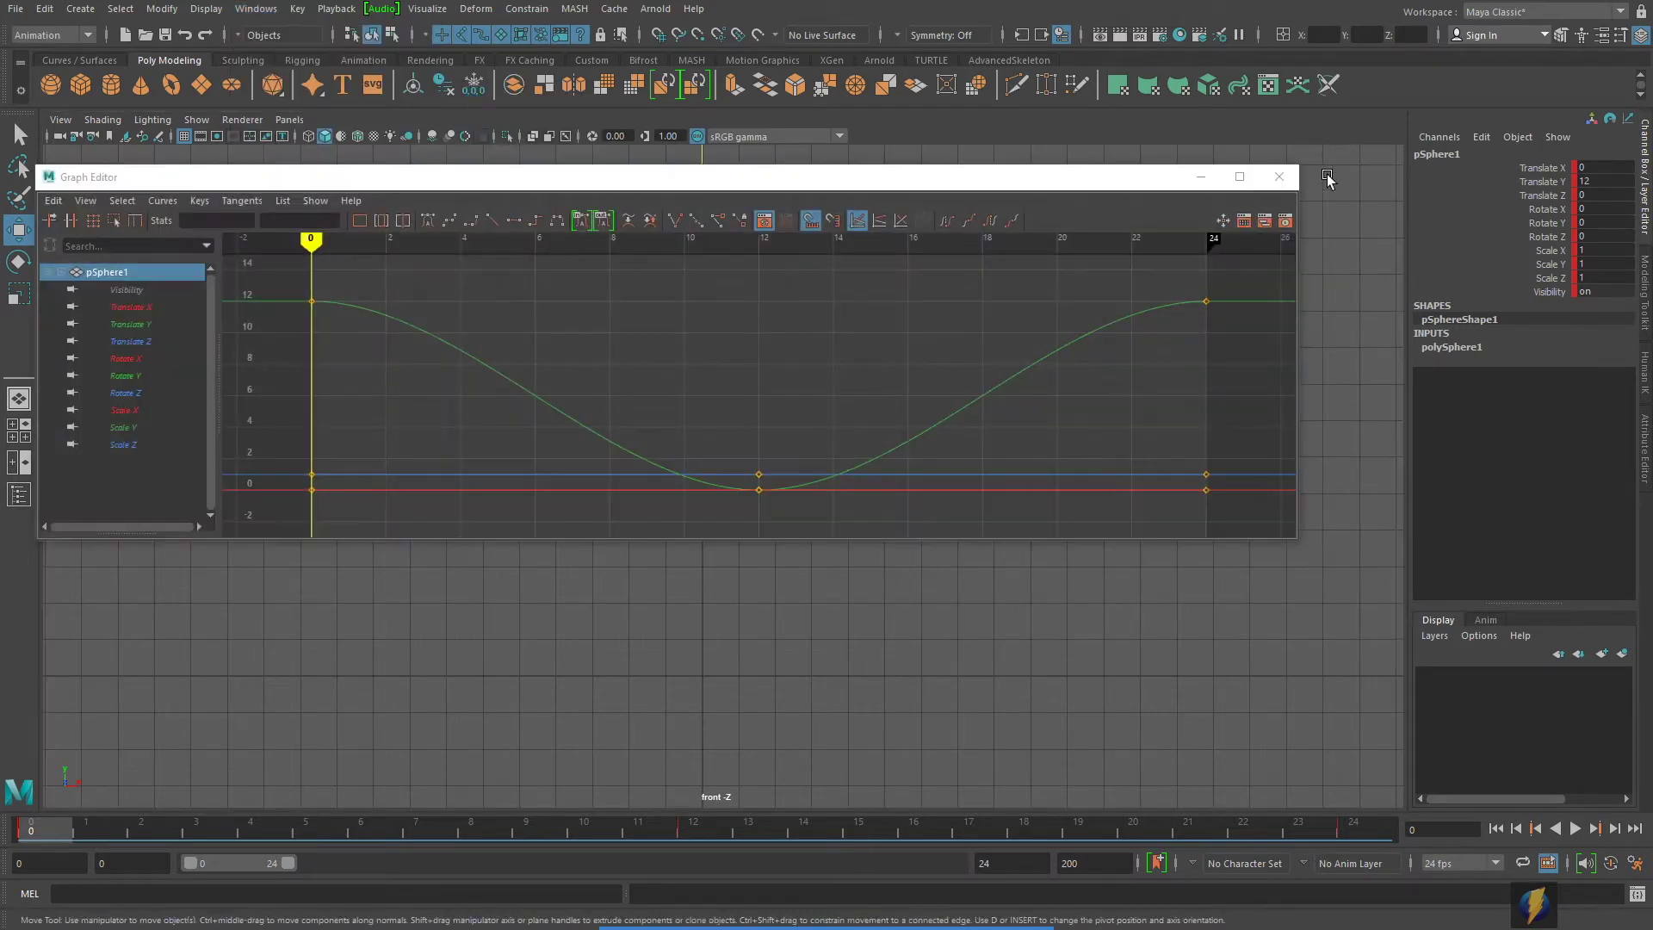
click(1240, 176)
drag(1109, 335, 1403, 557)
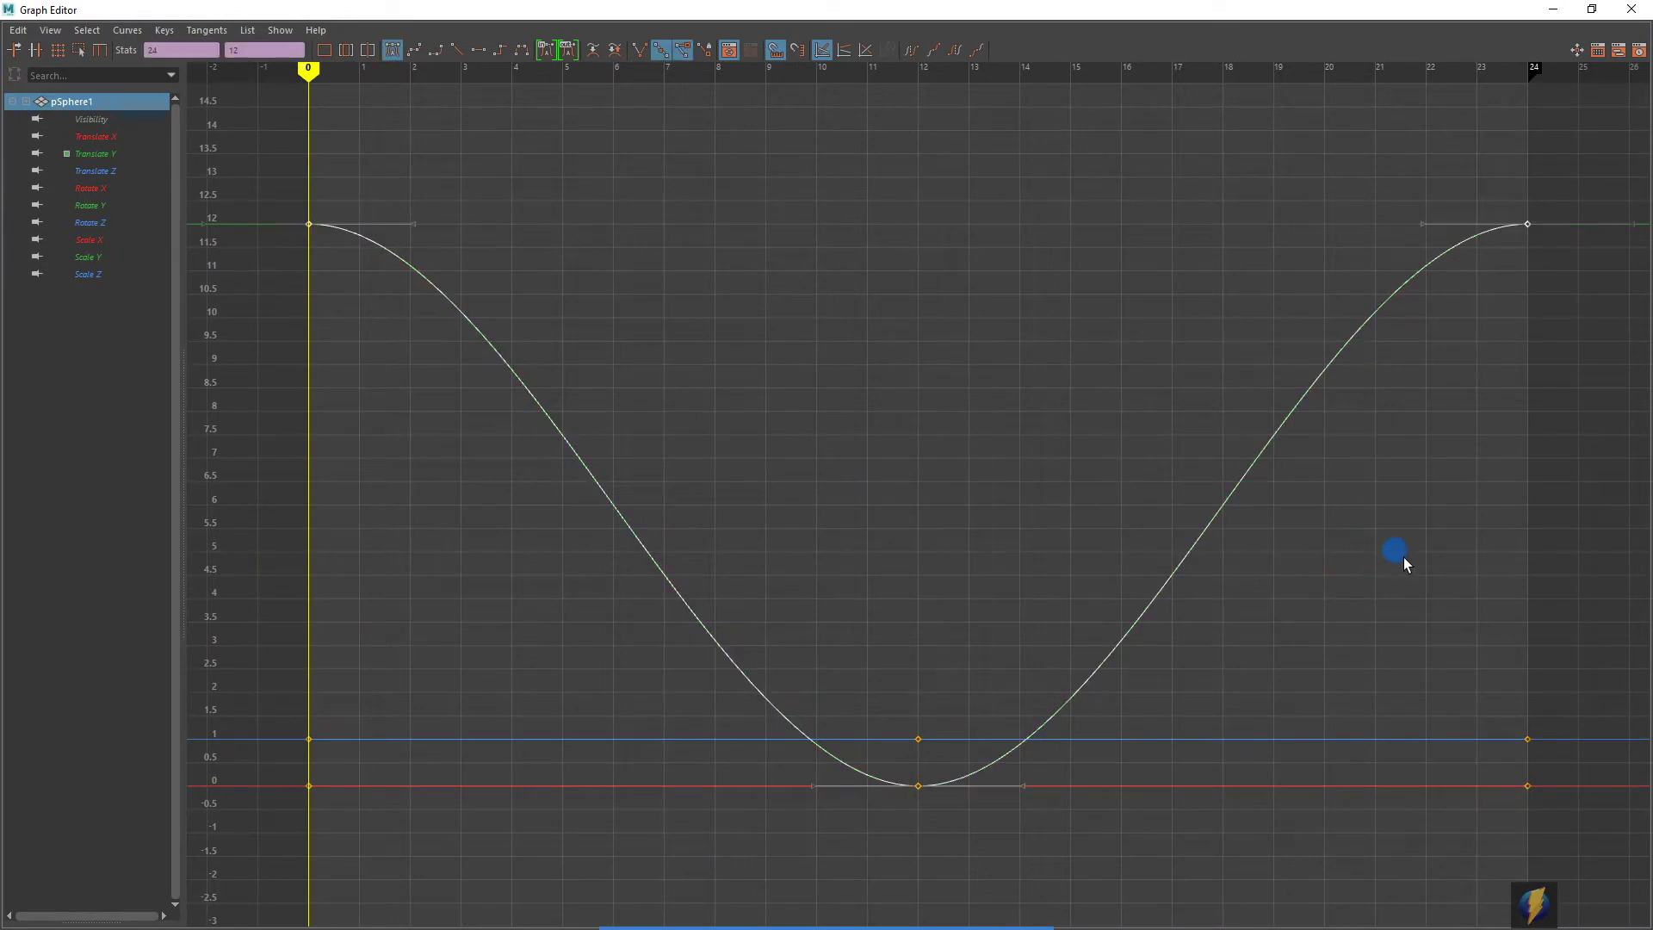
click(86, 154)
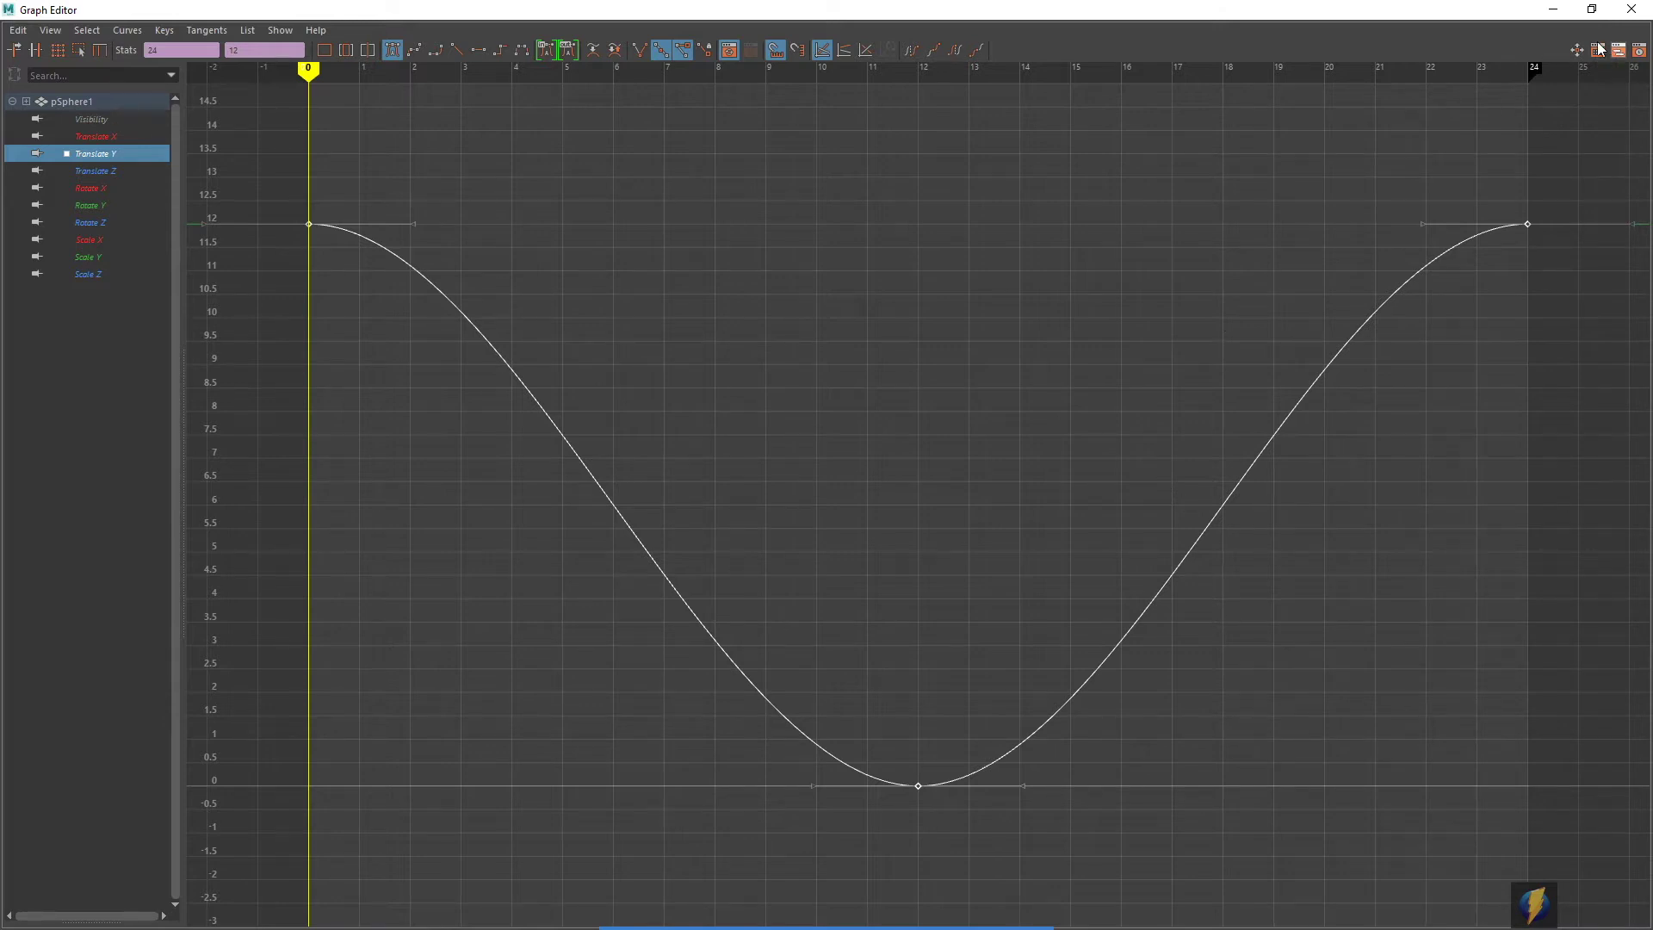
click(1631, 11)
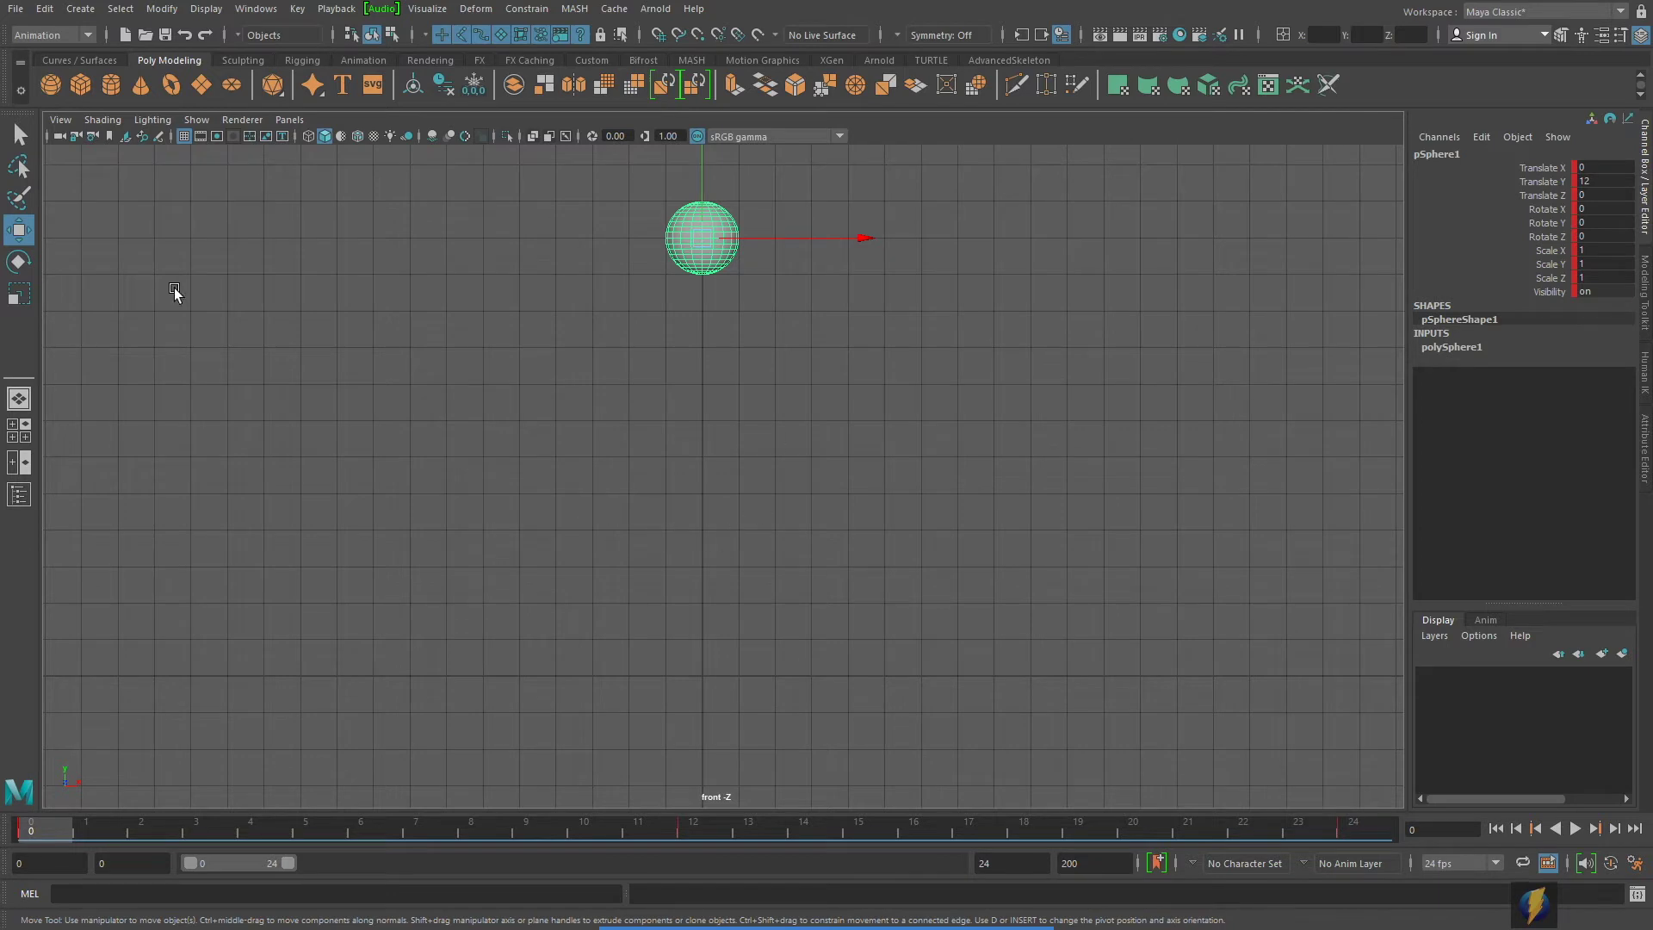
- Split the workspace into two panes side by side and show the Graph Editor in the front view's pane
click(288, 122)
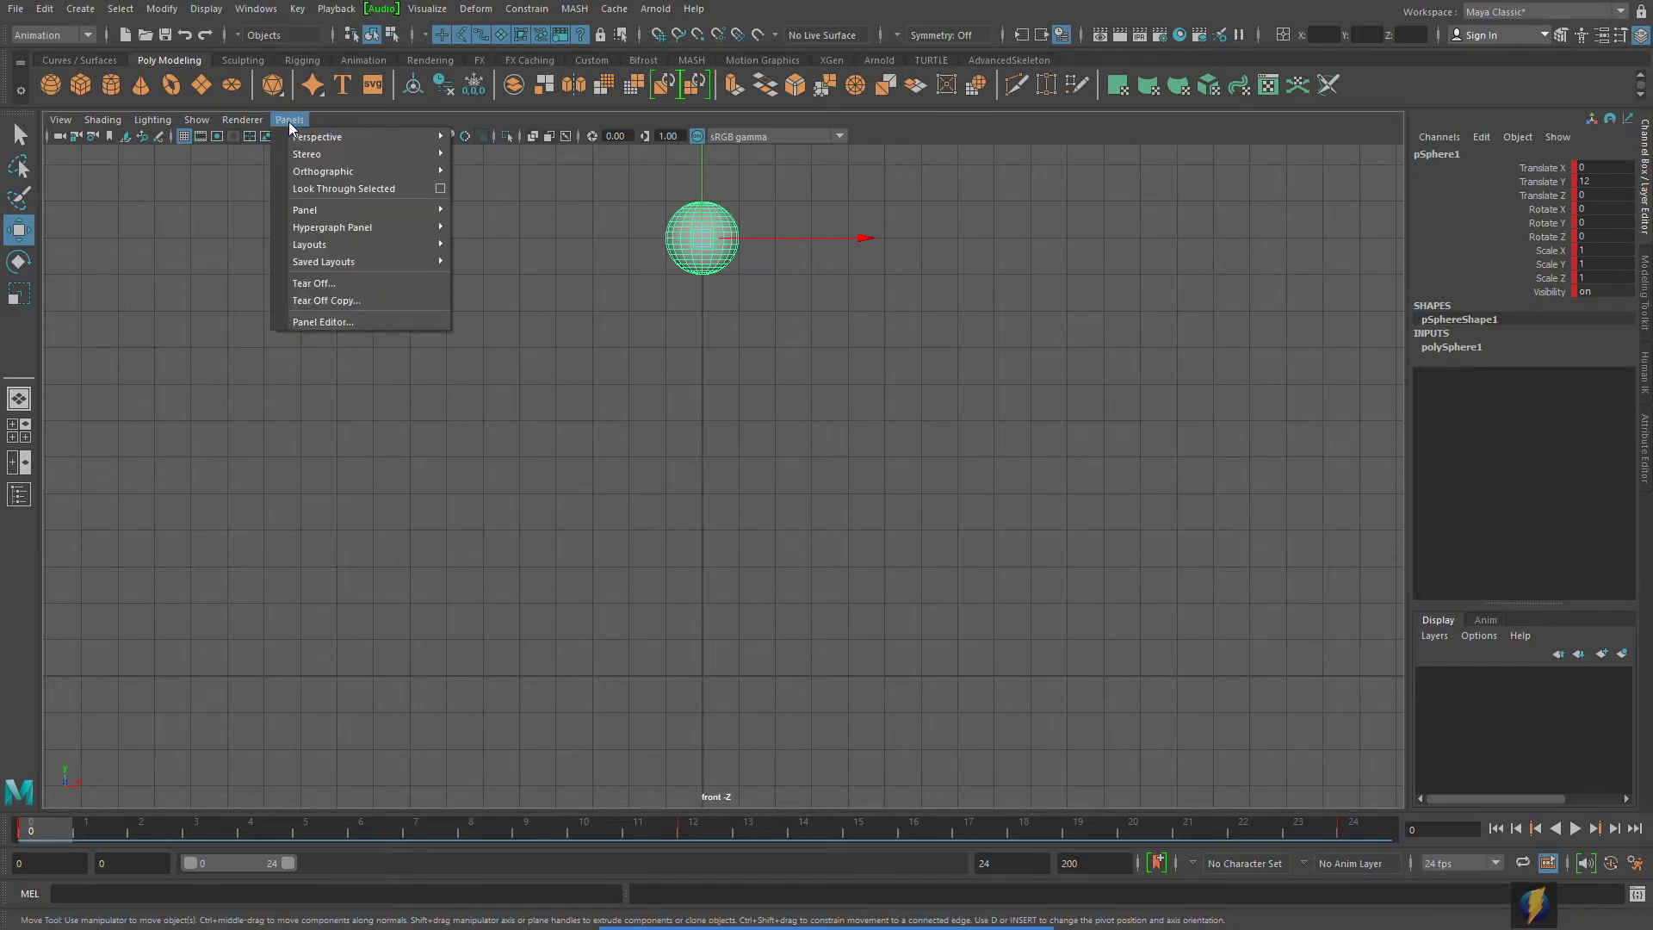
mouse_move(387, 244)
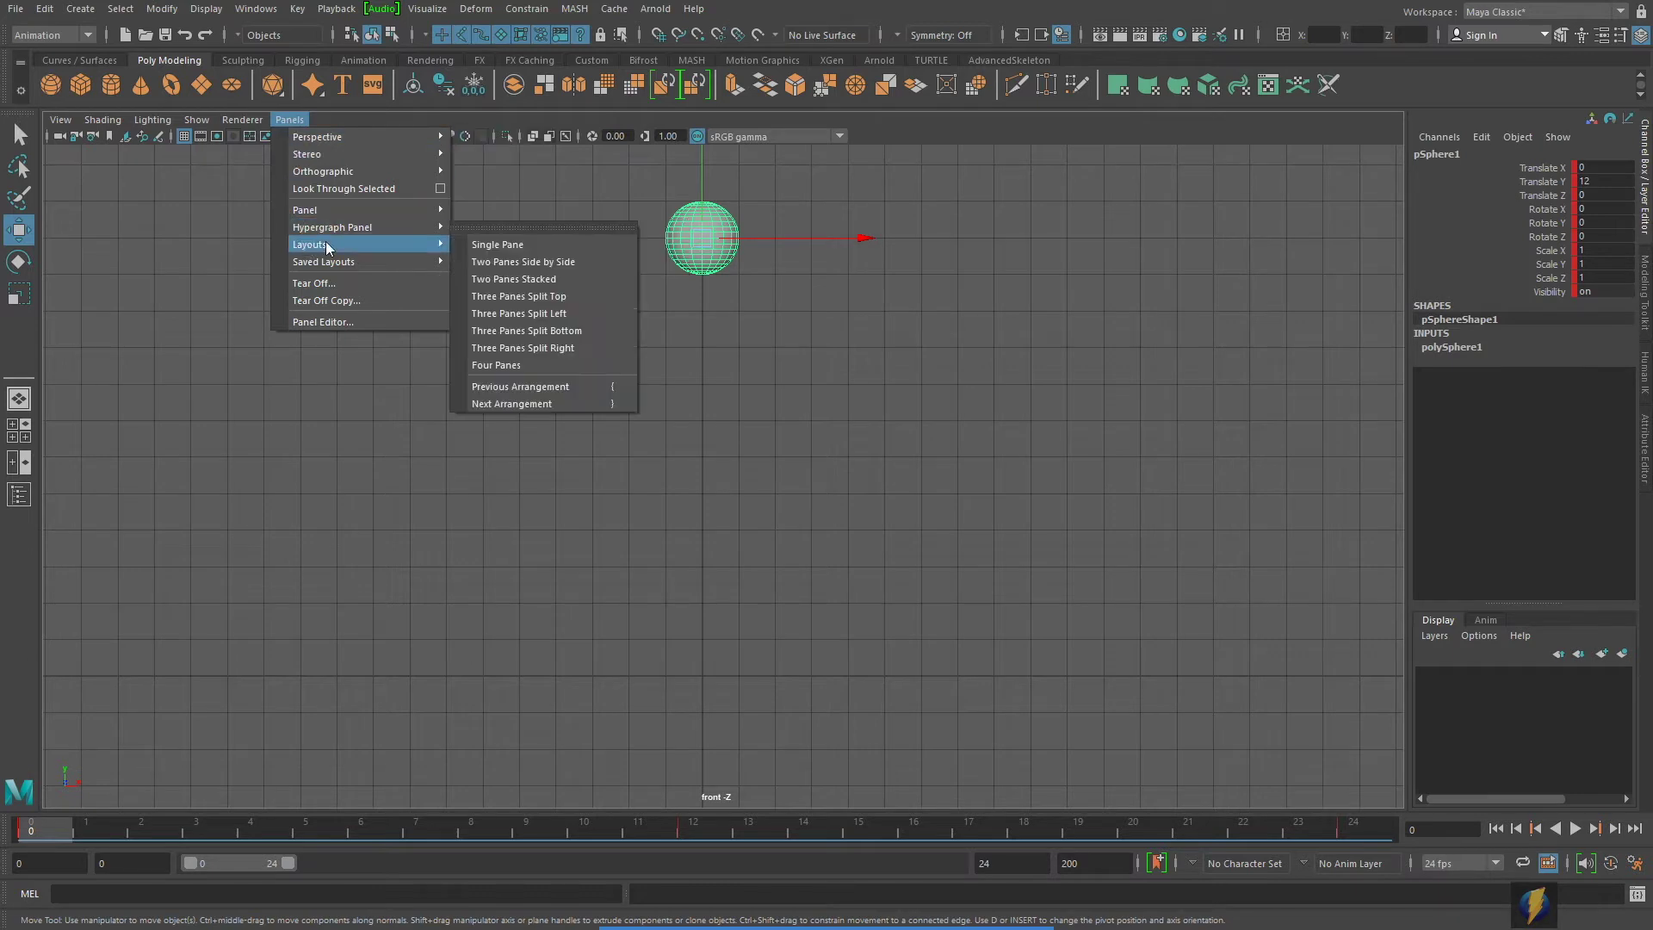
click(518, 261)
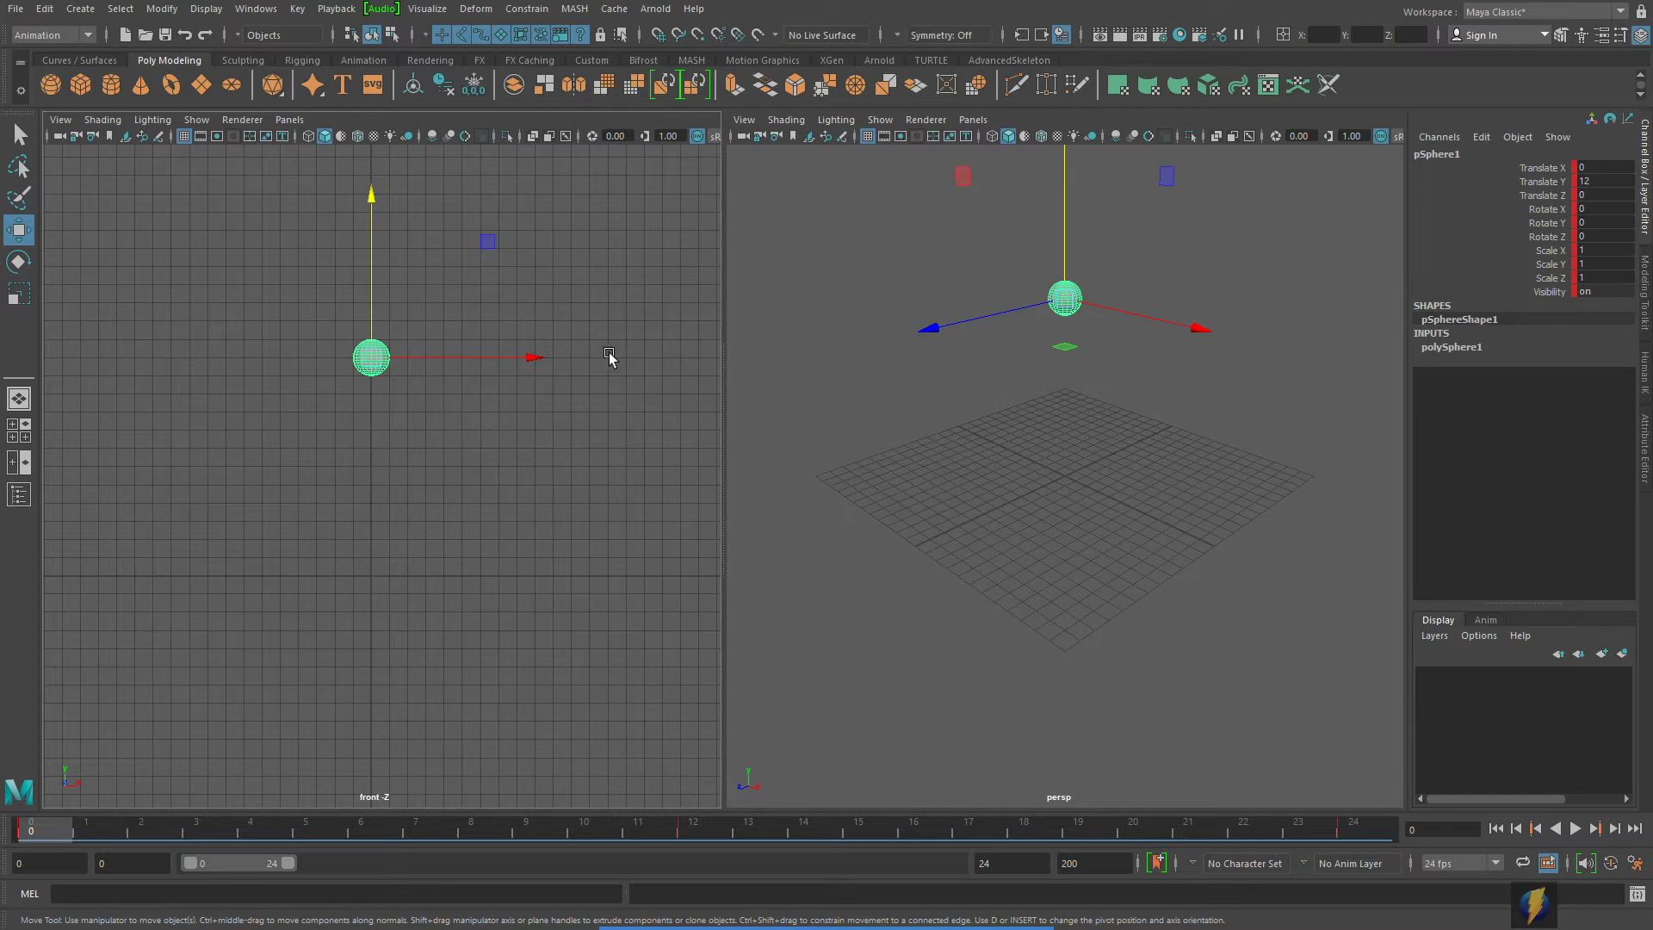
click(293, 120)
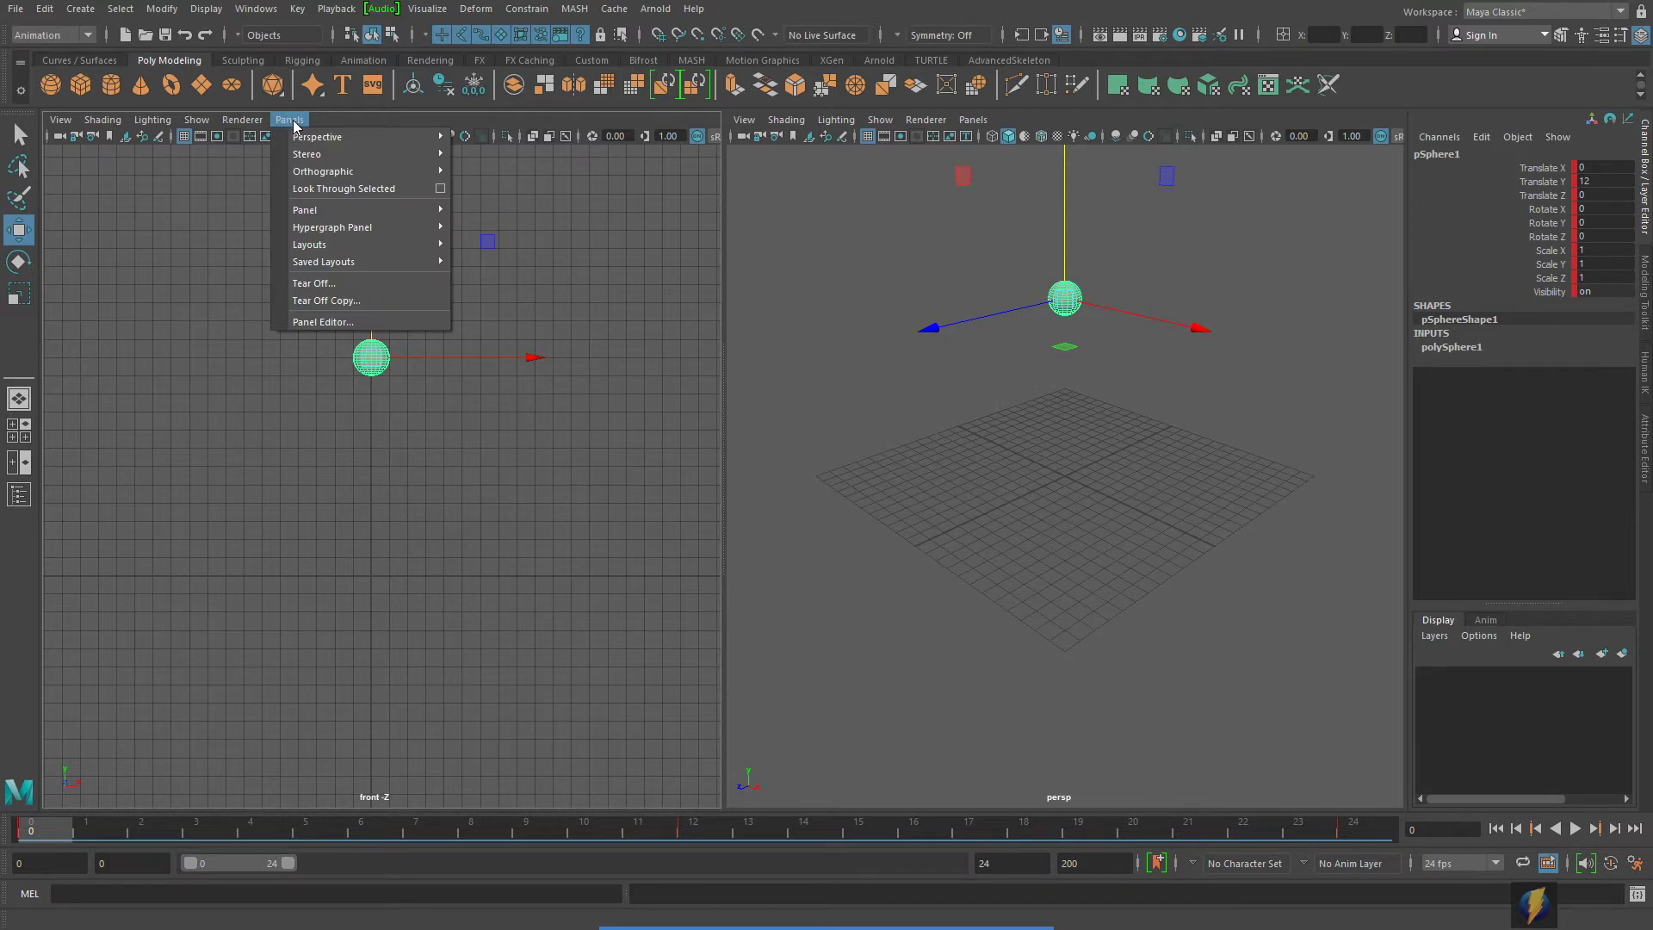
mouse_move(316, 213)
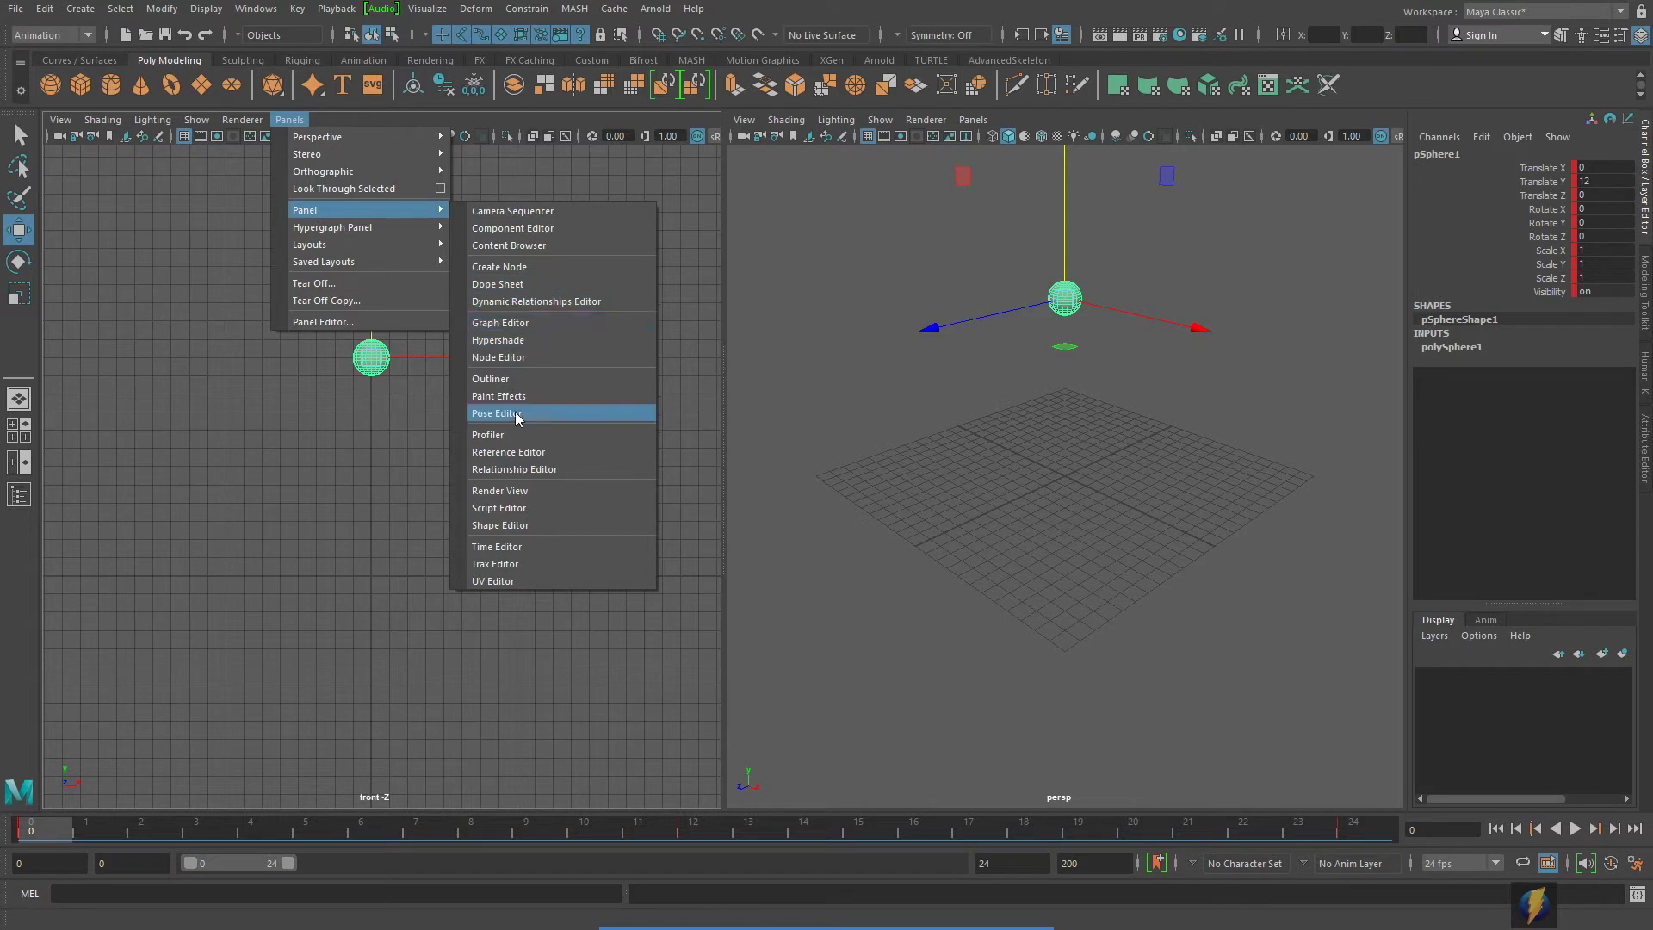
click(513, 324)
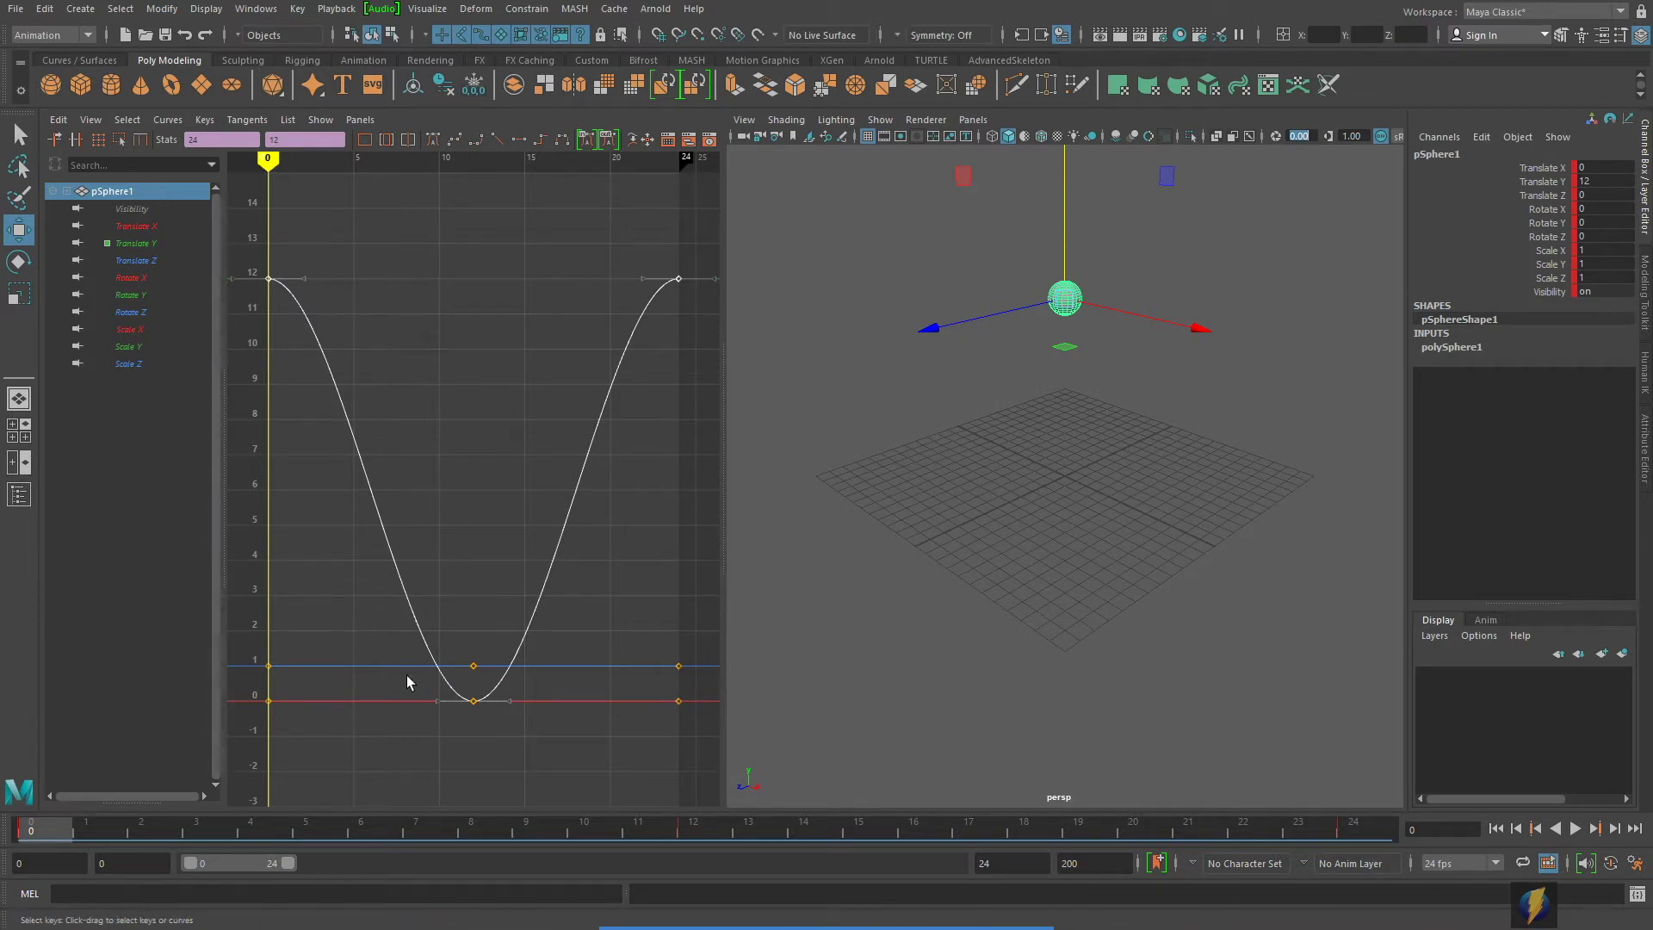
- Play back the bounce in the perspective view, and scrub it alongside its curve up to frame 9
key(space)
alt+drag(1108, 520, 1037, 536)
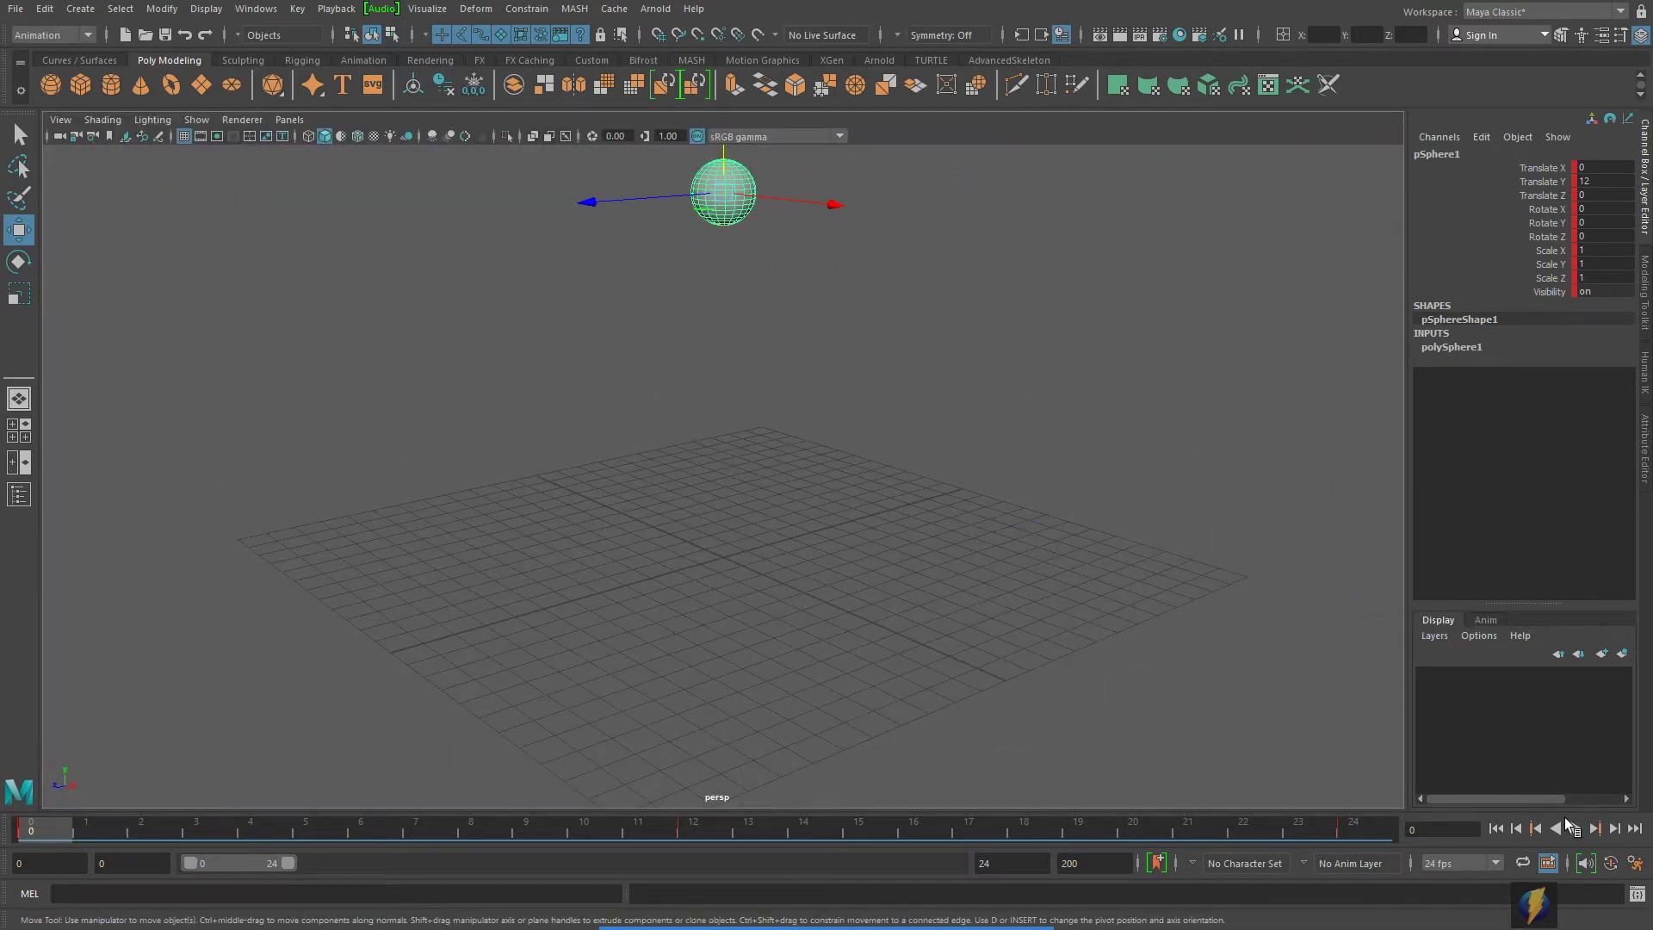
click(1573, 829)
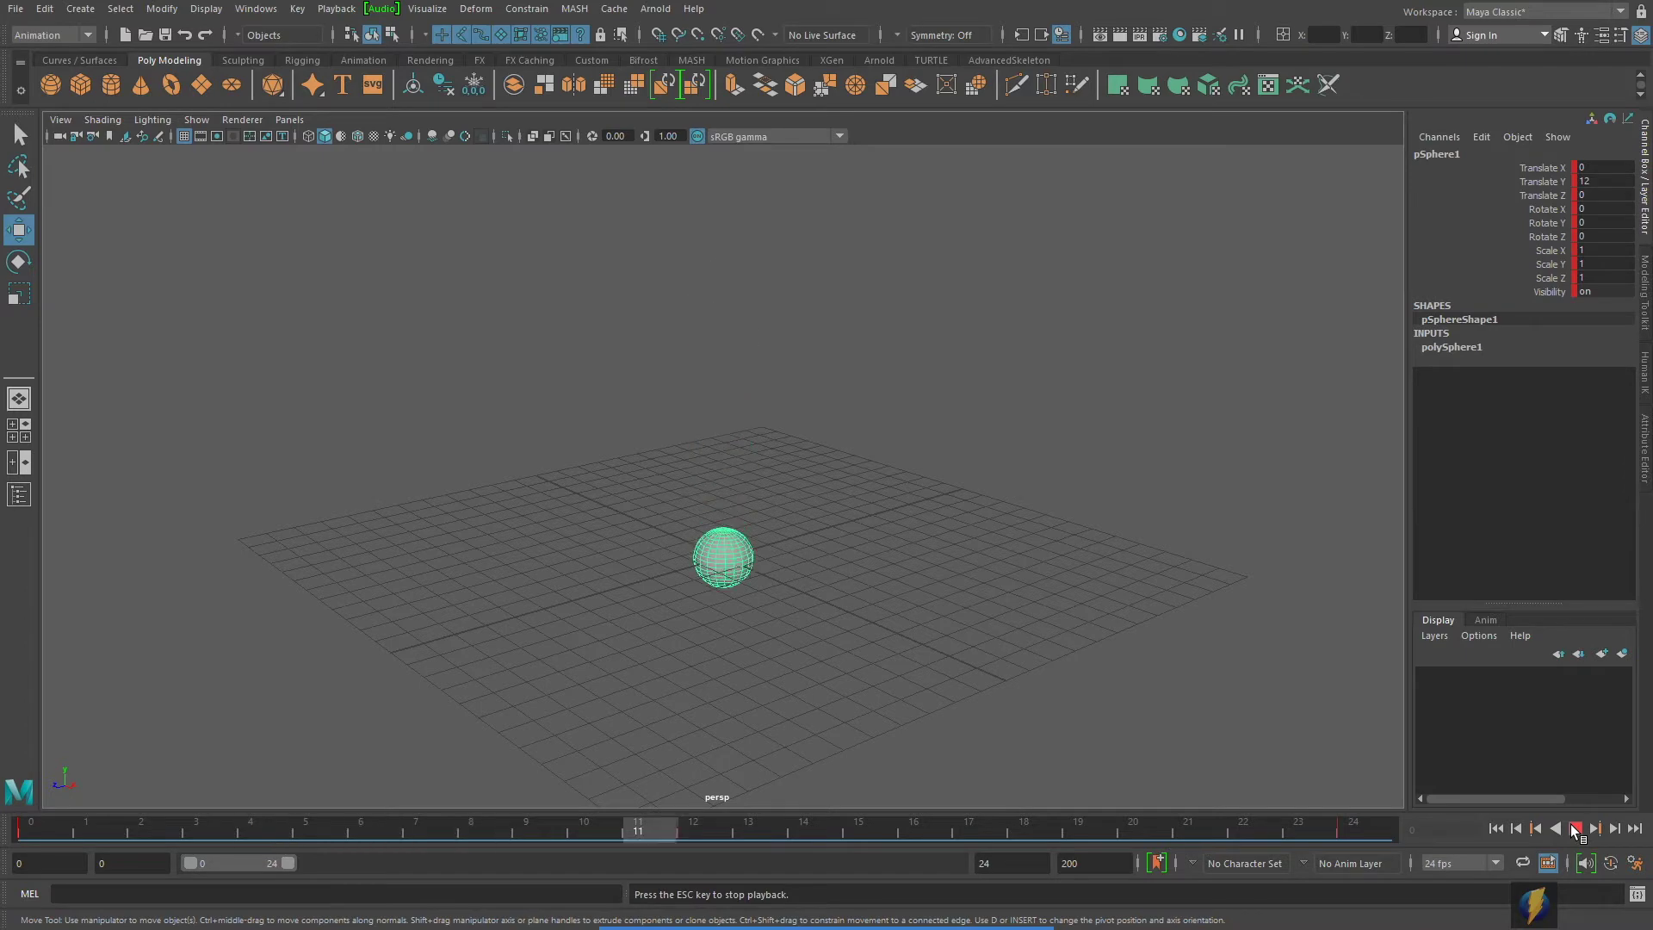
click(1573, 828)
click(1496, 828)
key(space)
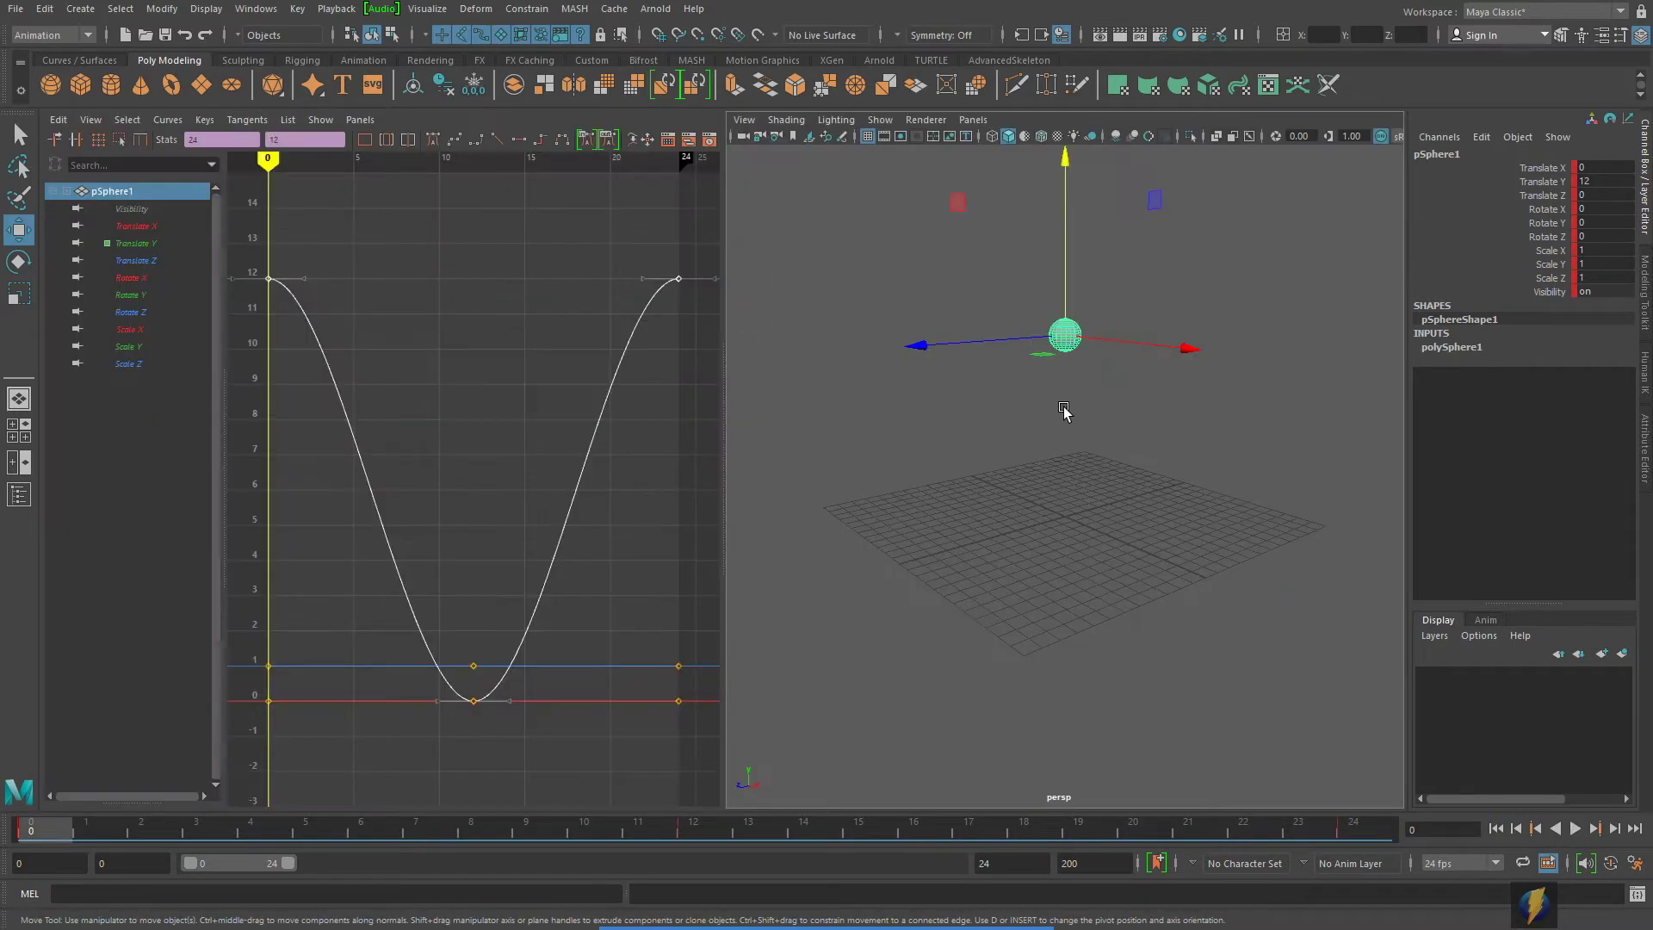
key(space)
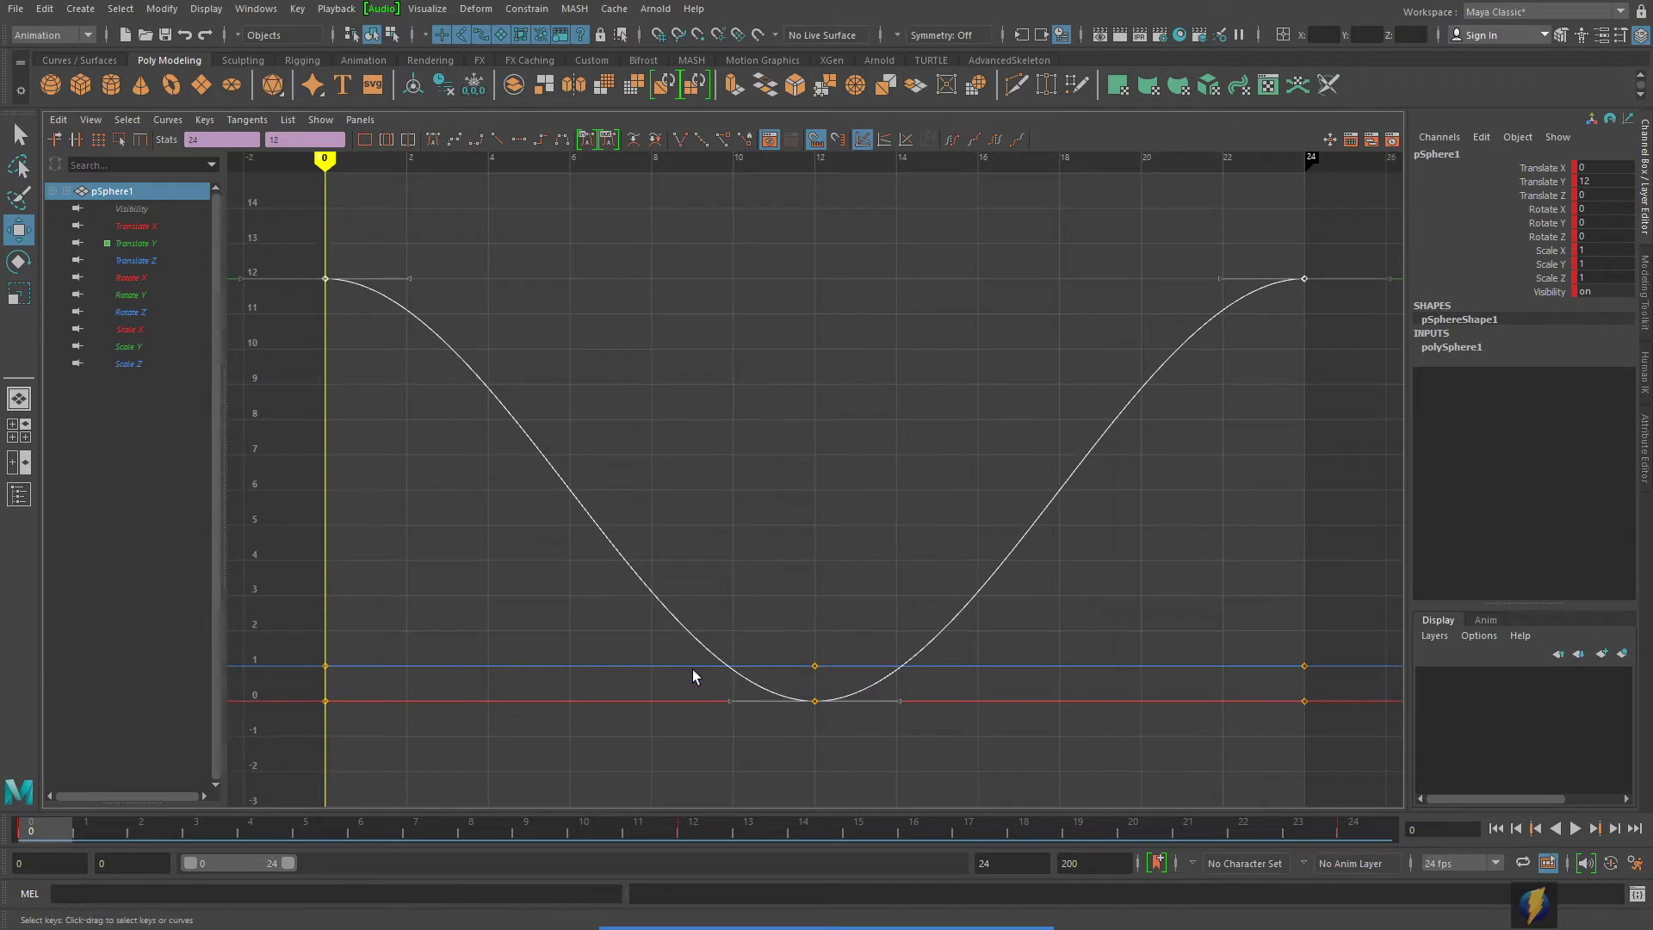
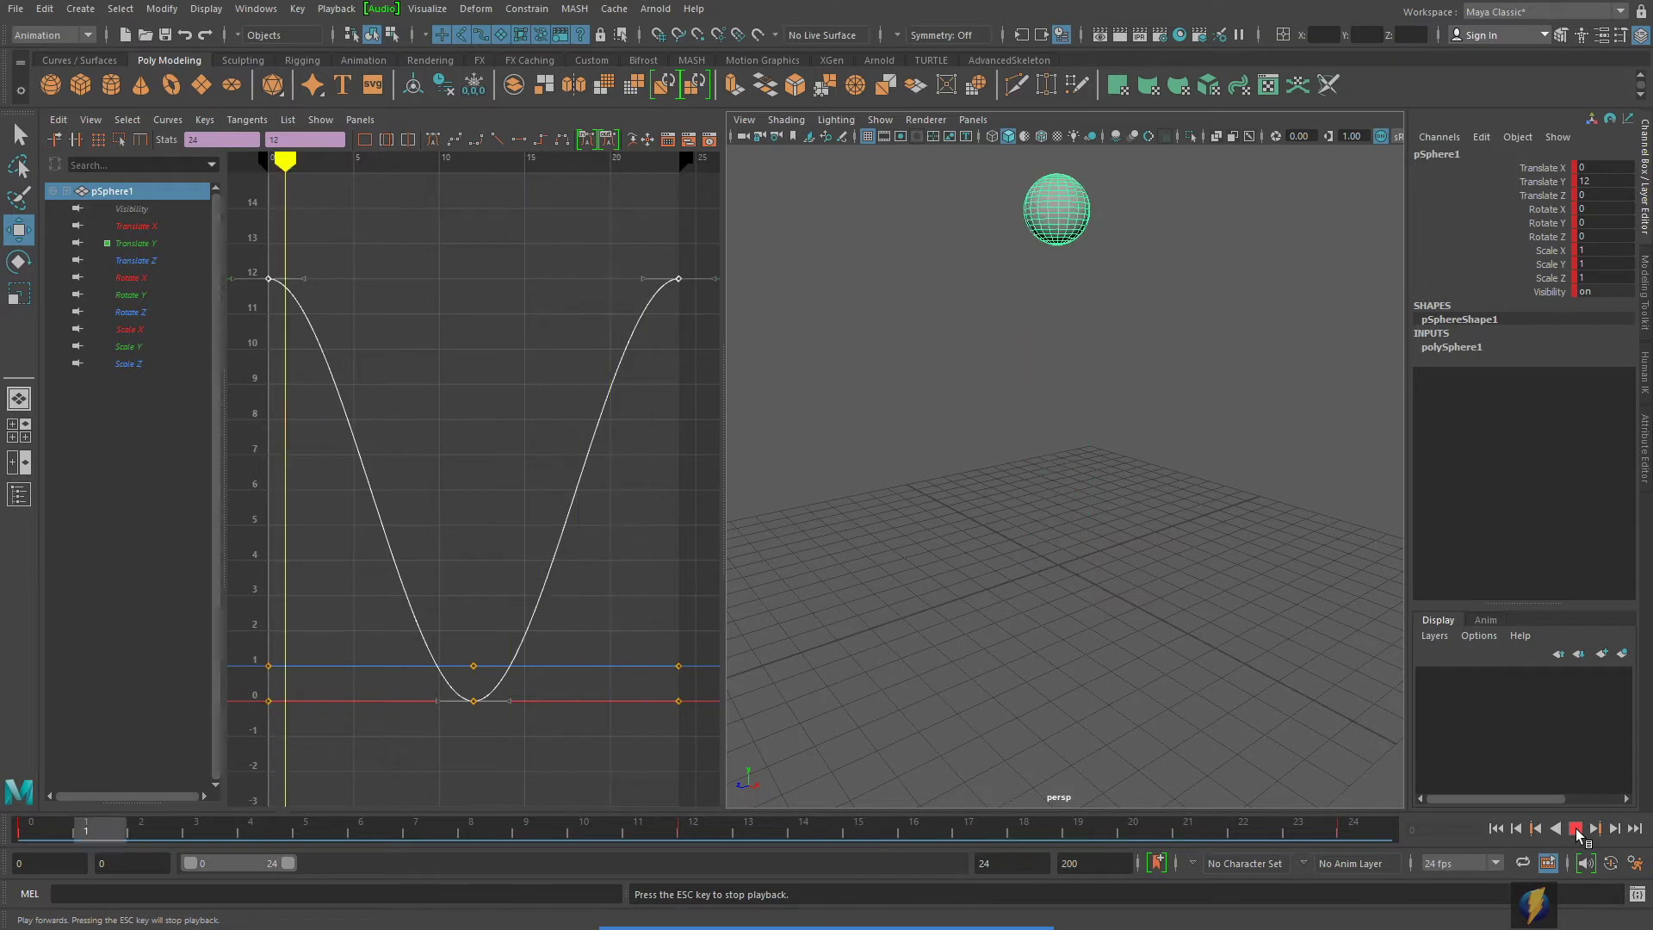
click(1575, 829)
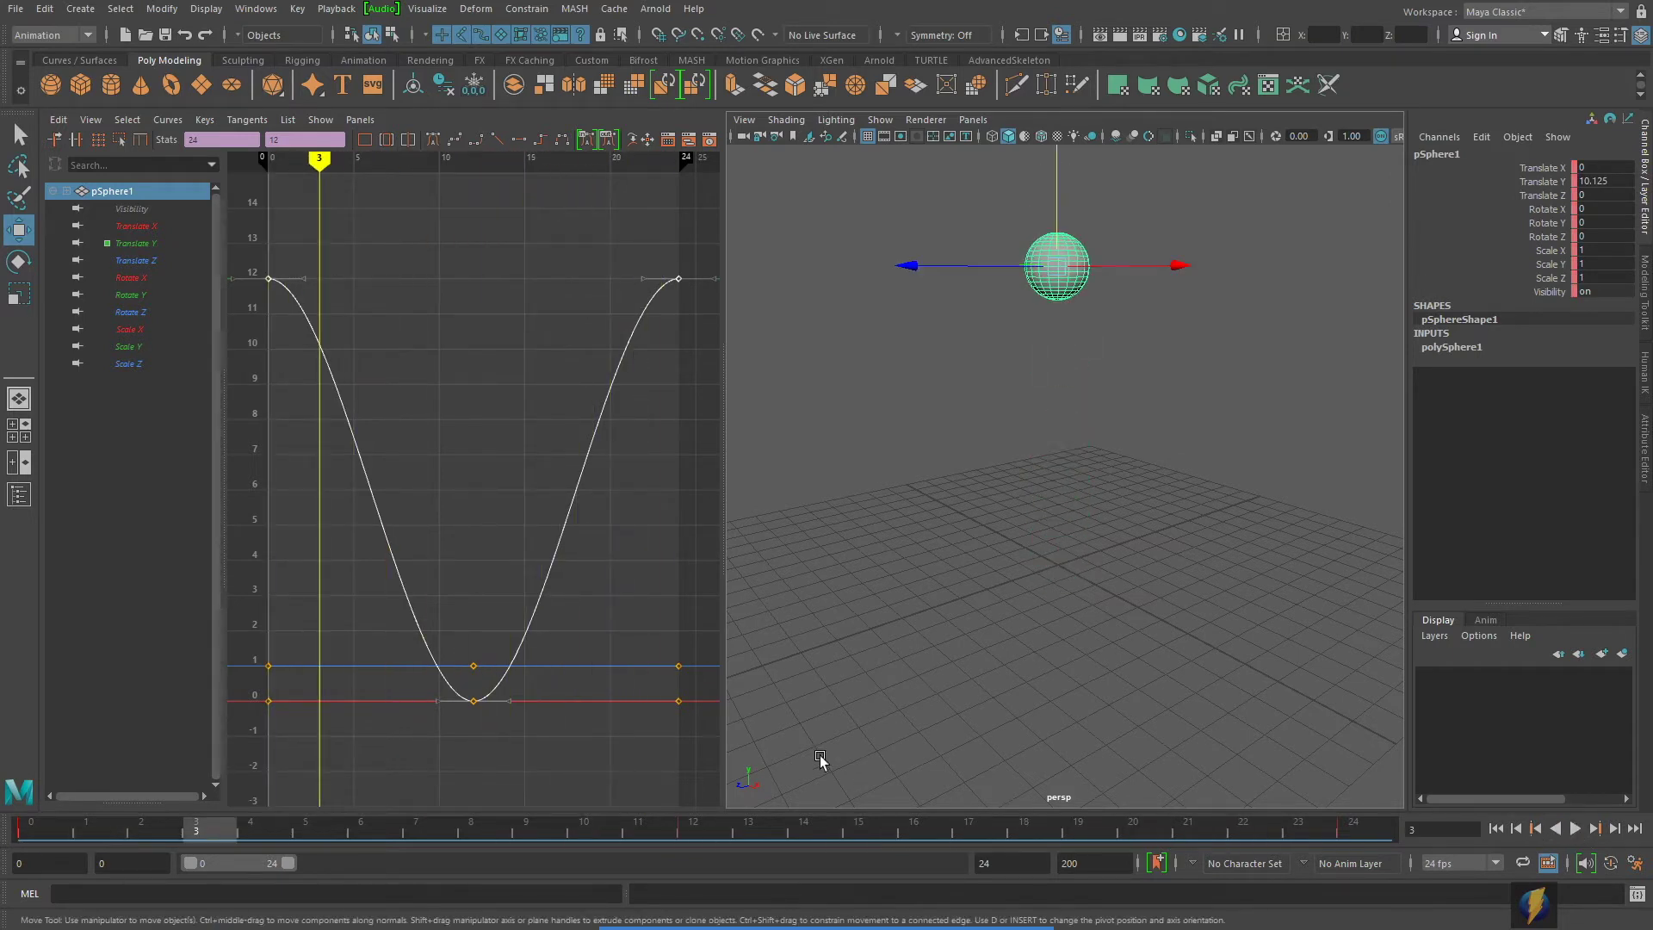
click(426, 825)
drag(437, 830, 527, 814)
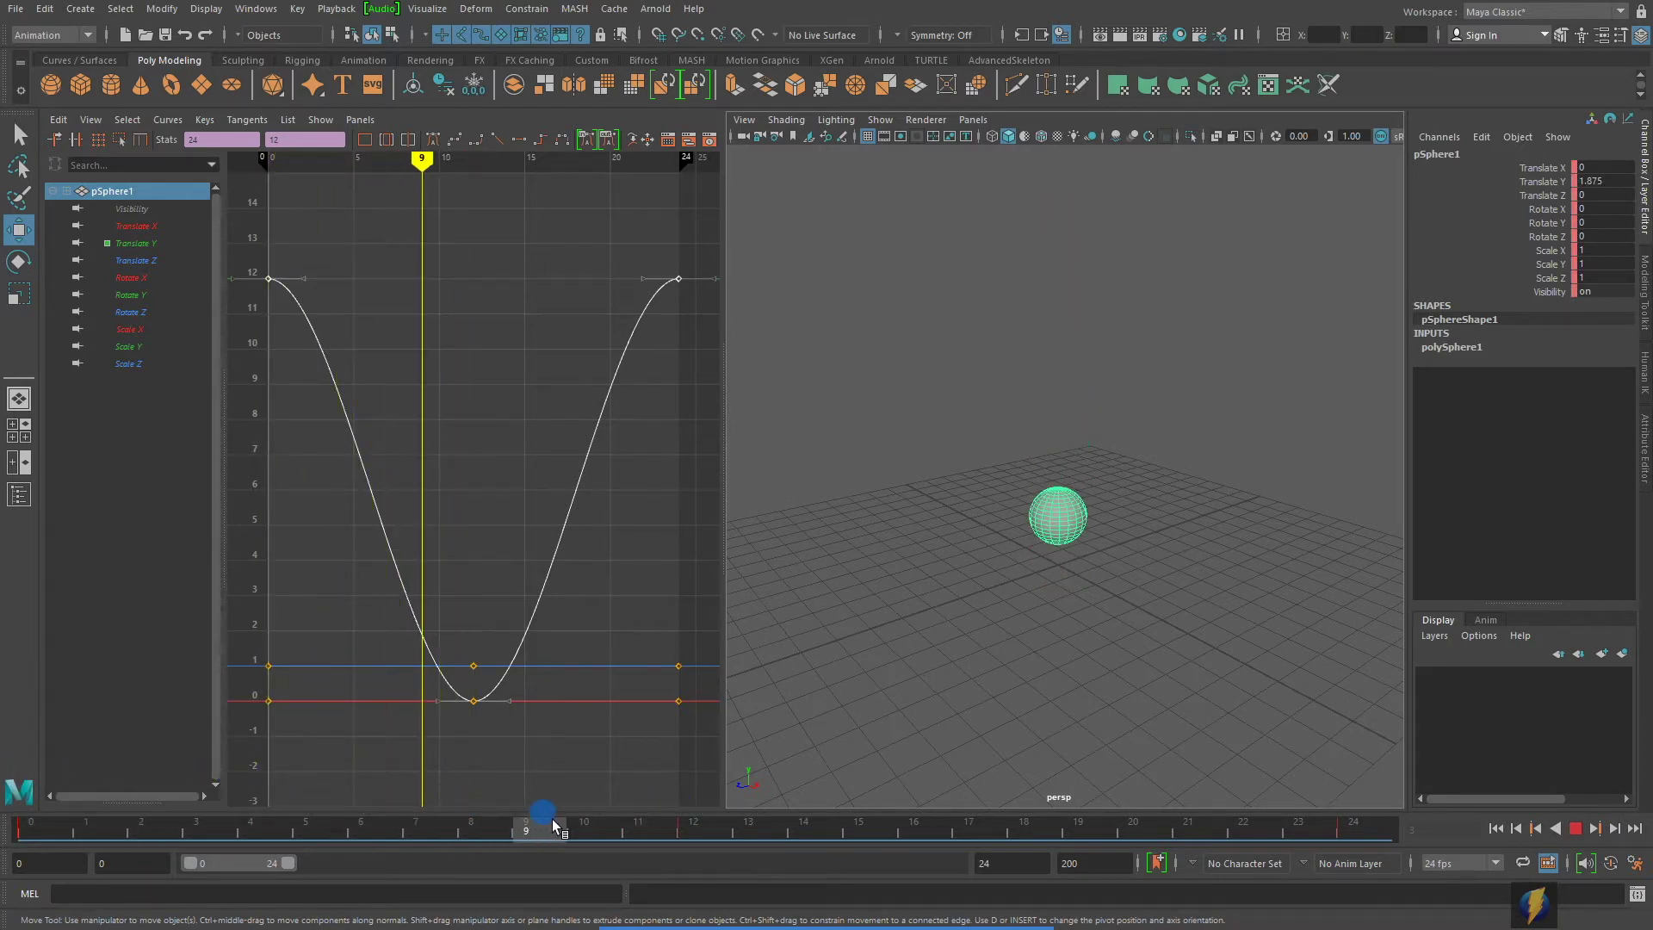
- Isolate the sphere's Translate Y curve, return to frame 0, and give all of the curve's keys linear tangents
click(134, 243)
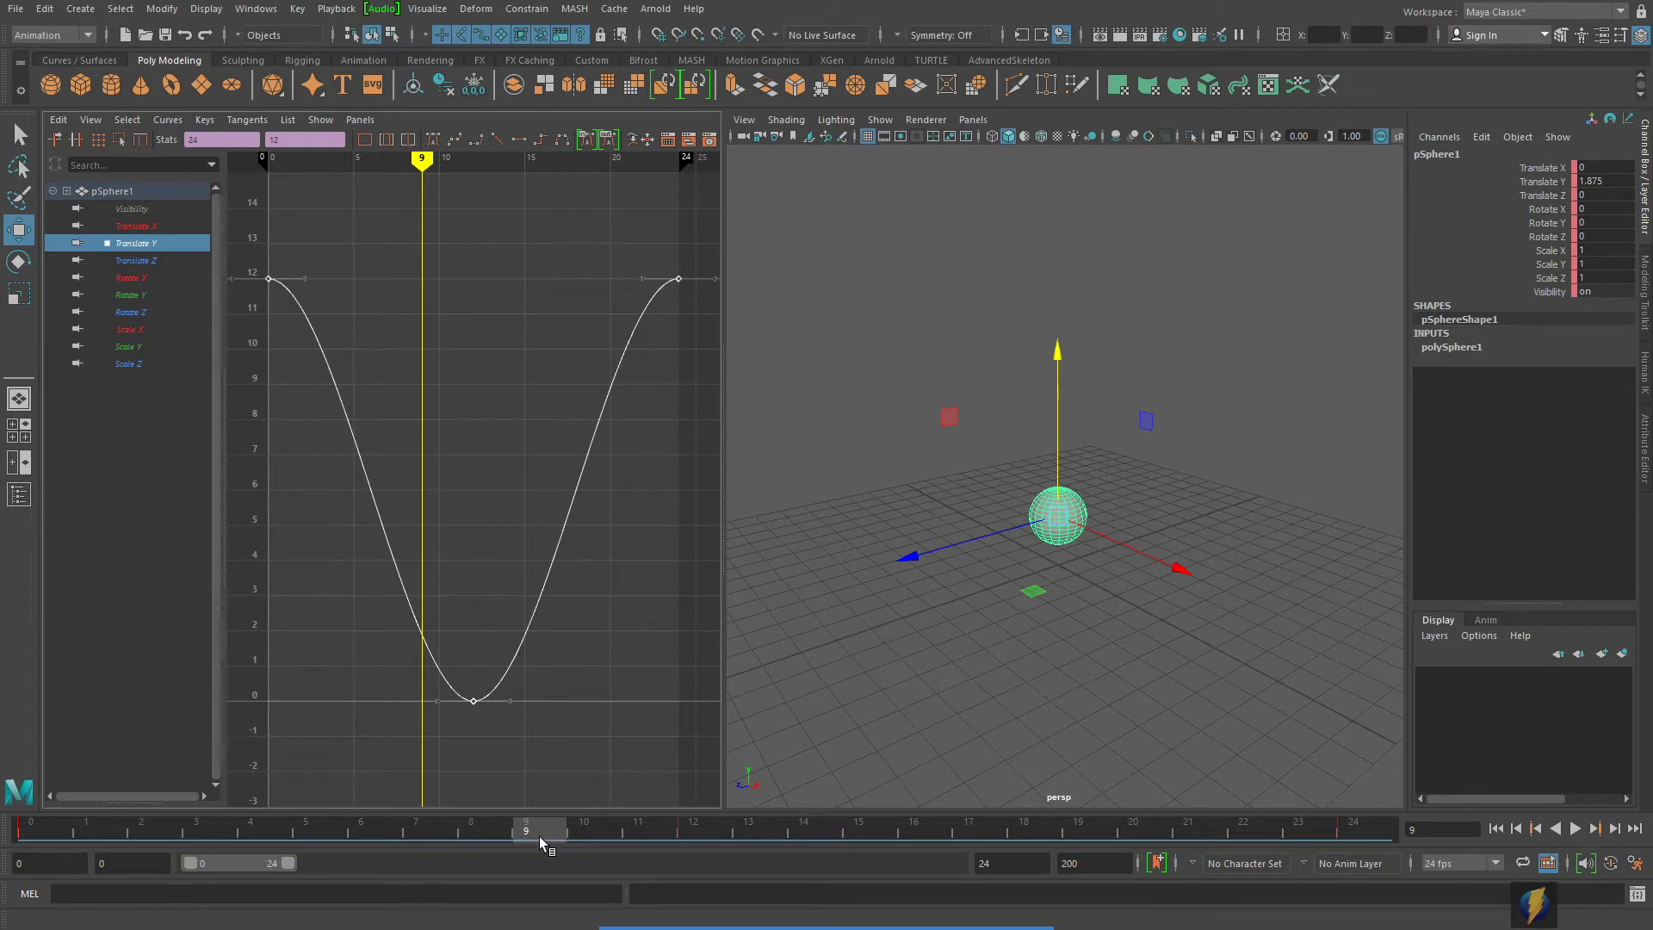
drag(539, 831, 760, 829)
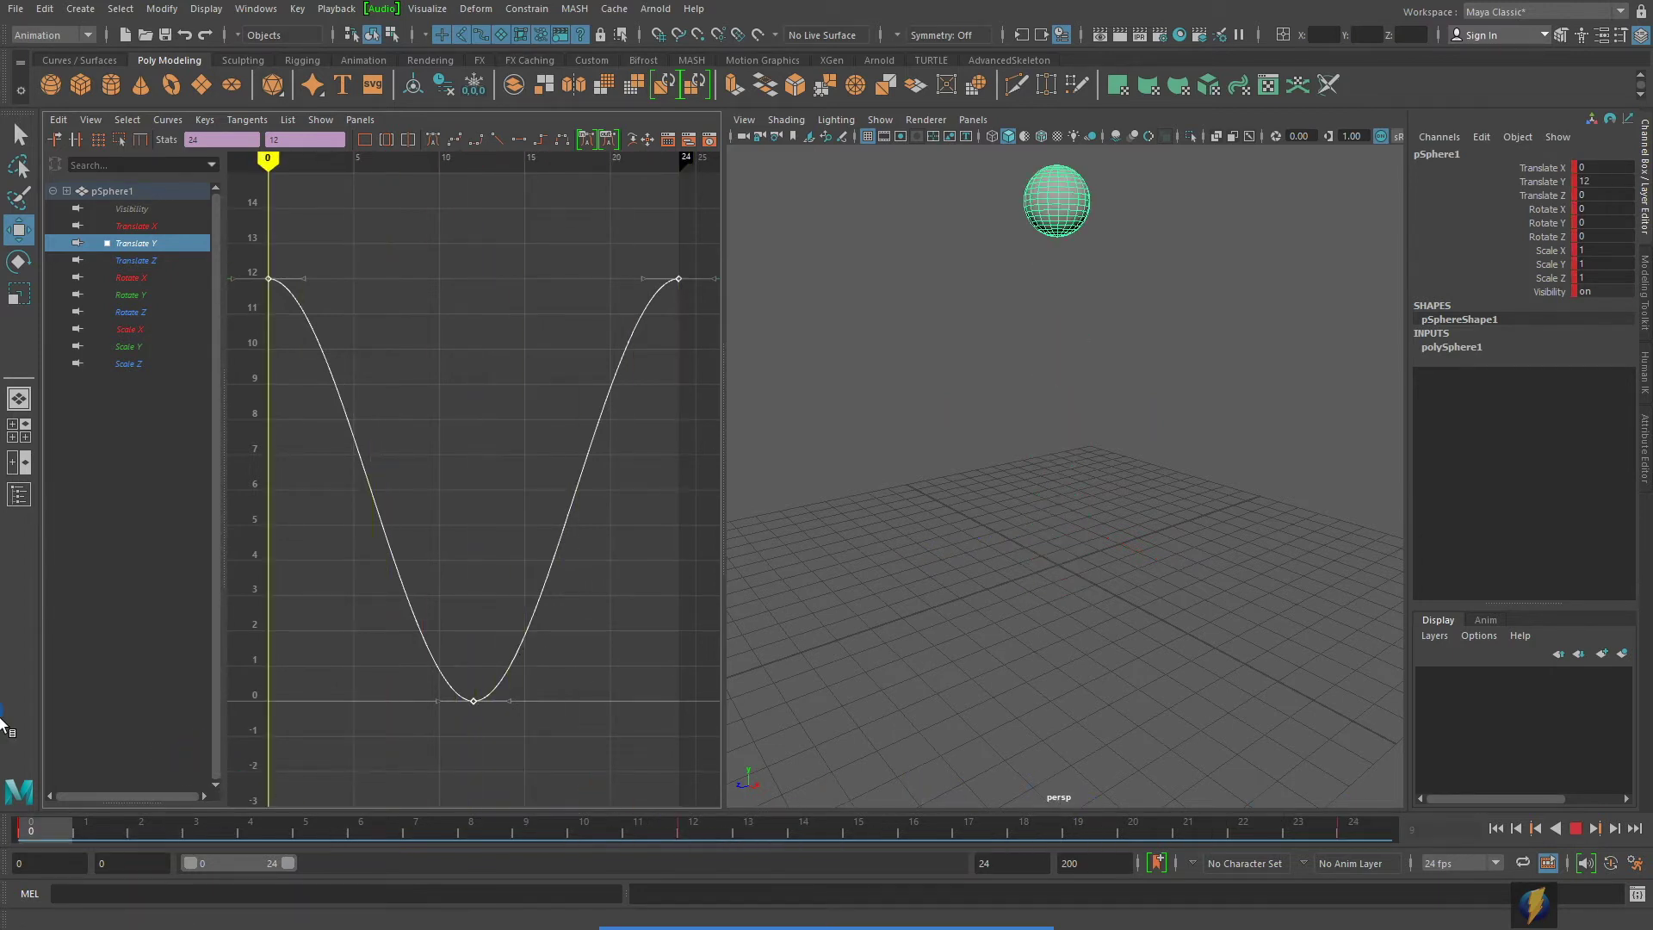
key(Escape)
drag(469, 381, 648, 518)
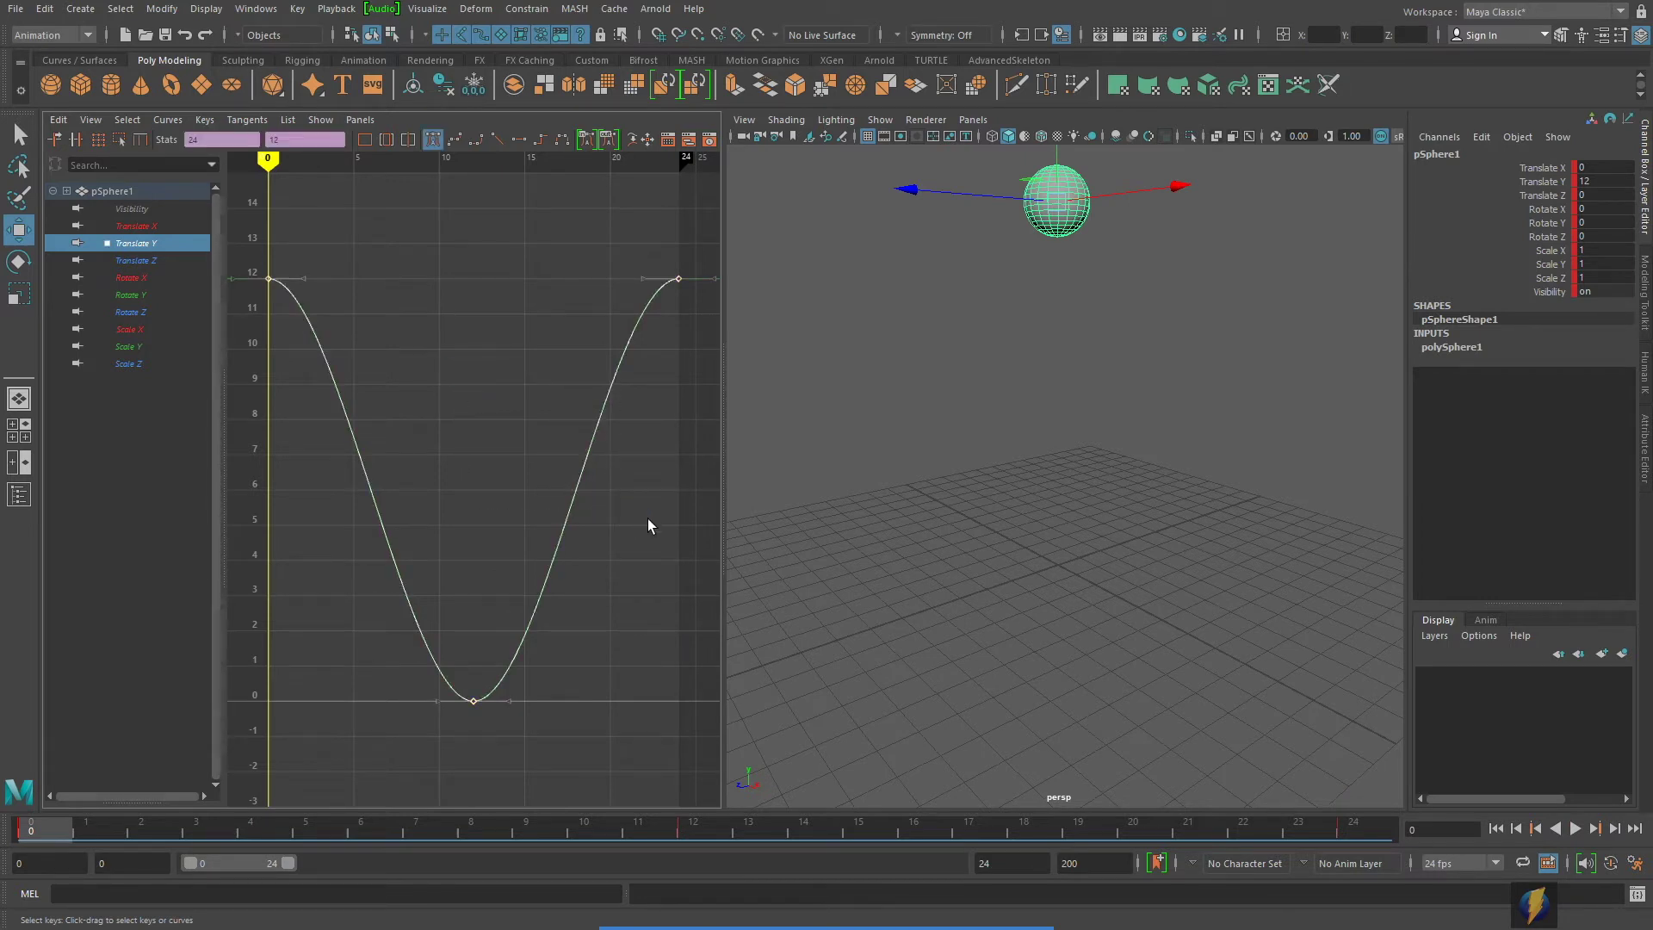
click(889, 896)
drag(496, 478, 500, 156)
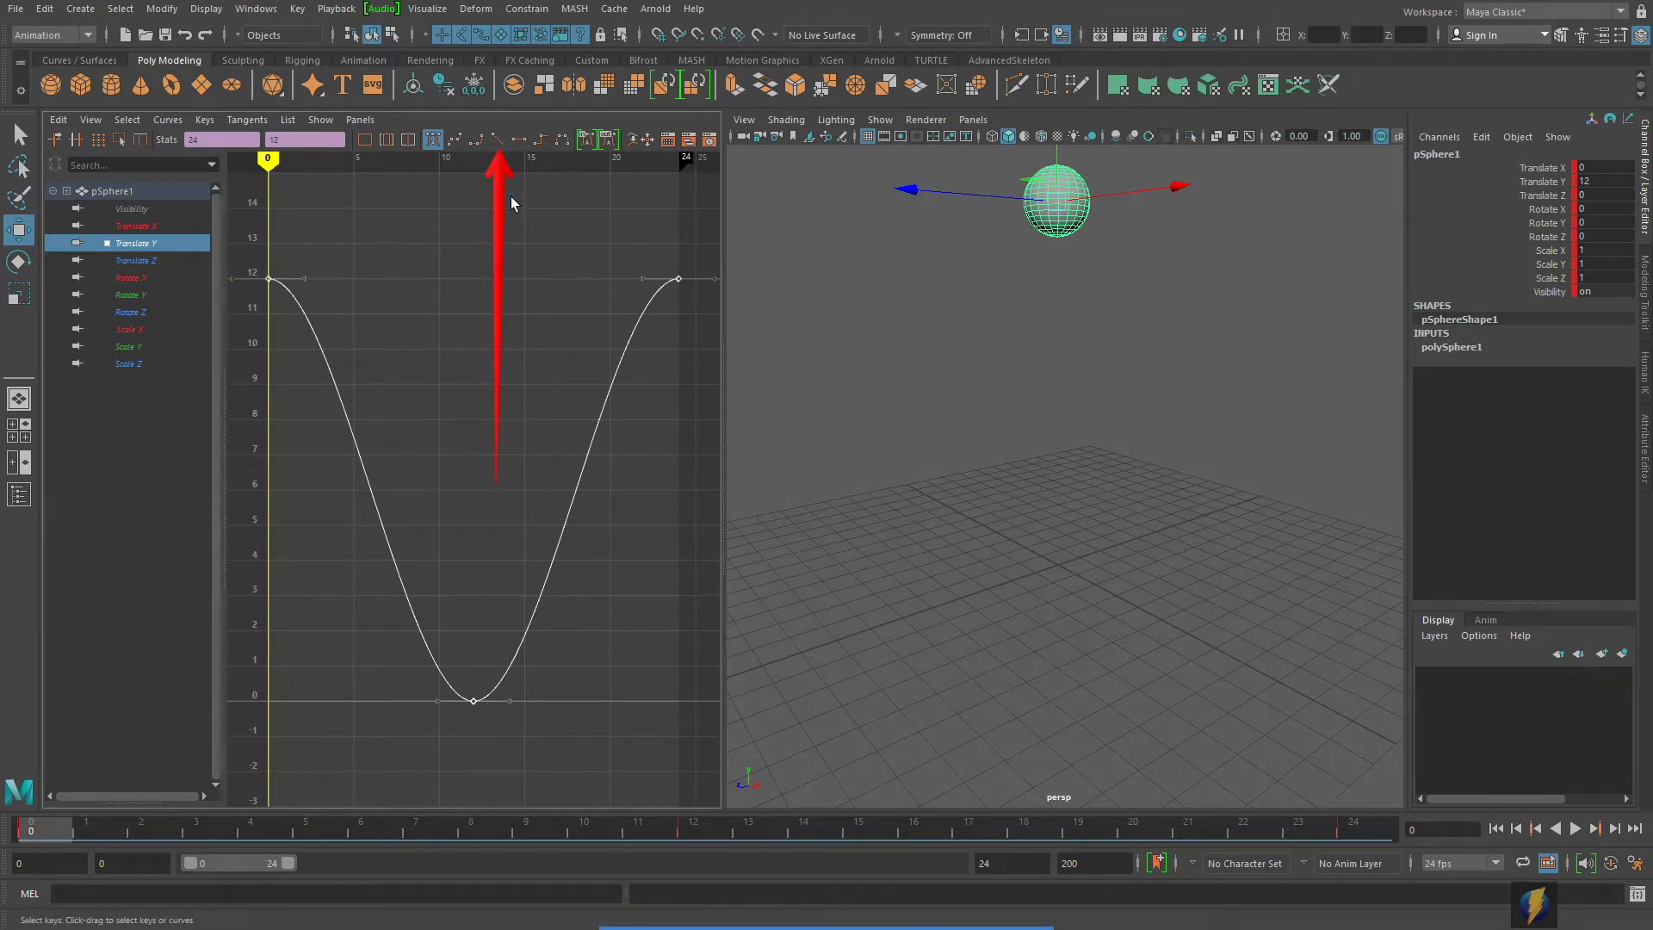
click(498, 138)
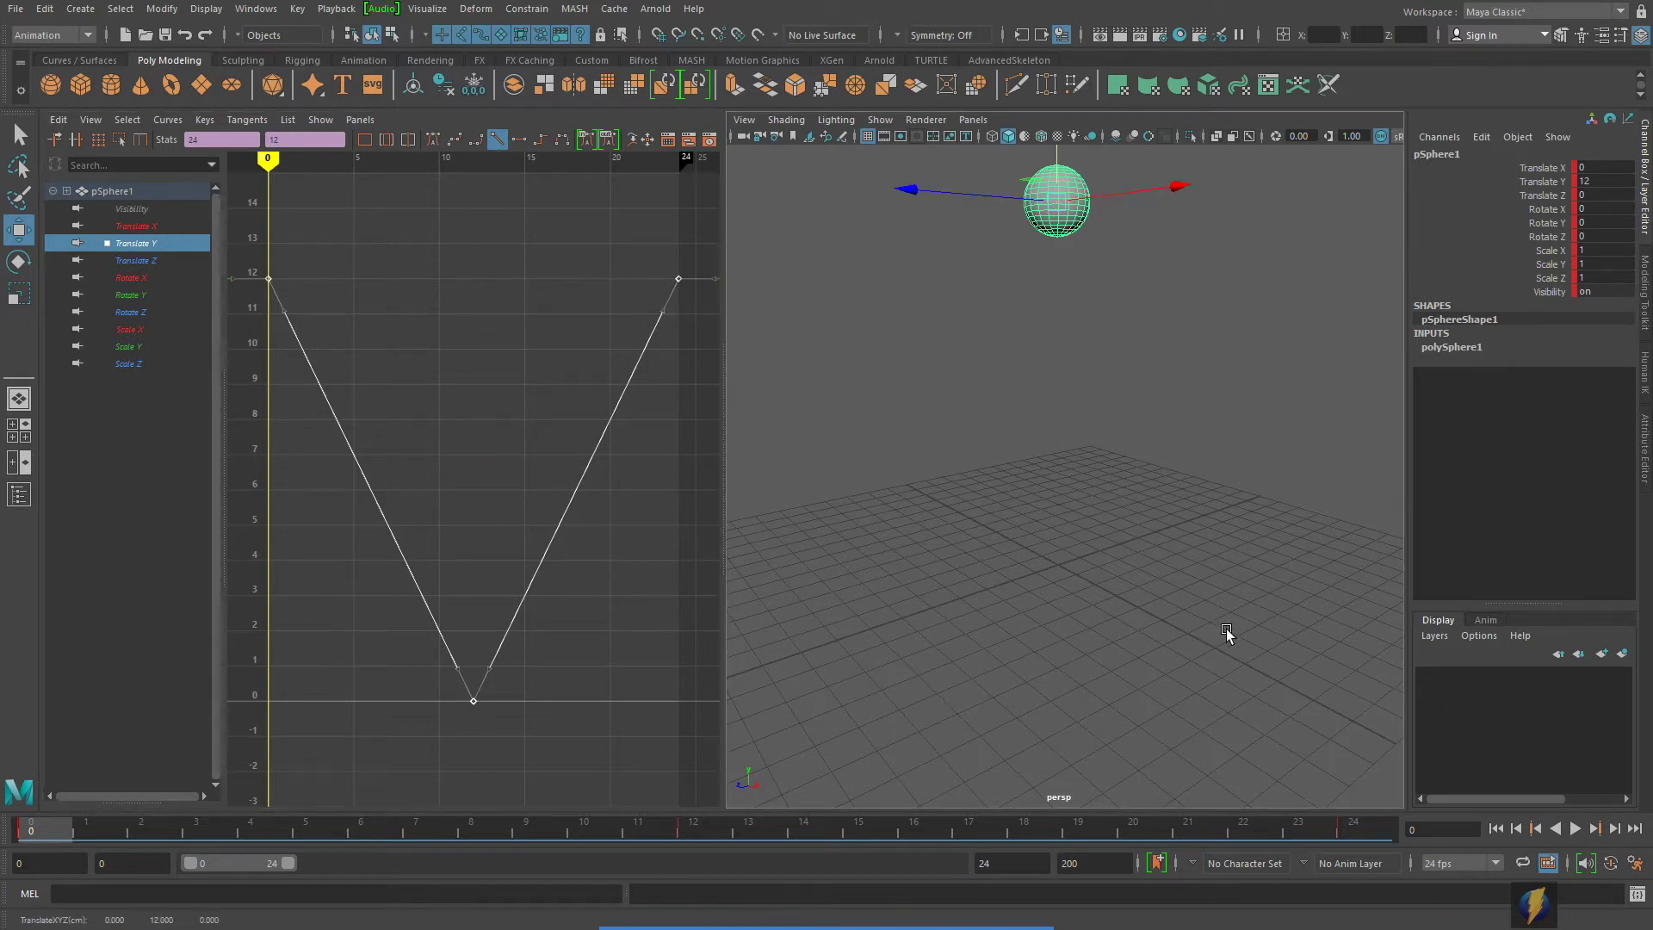
- Play back and scrub the ball's linear motion against its V-shaped curve, finishing at frame 0
click(1572, 829)
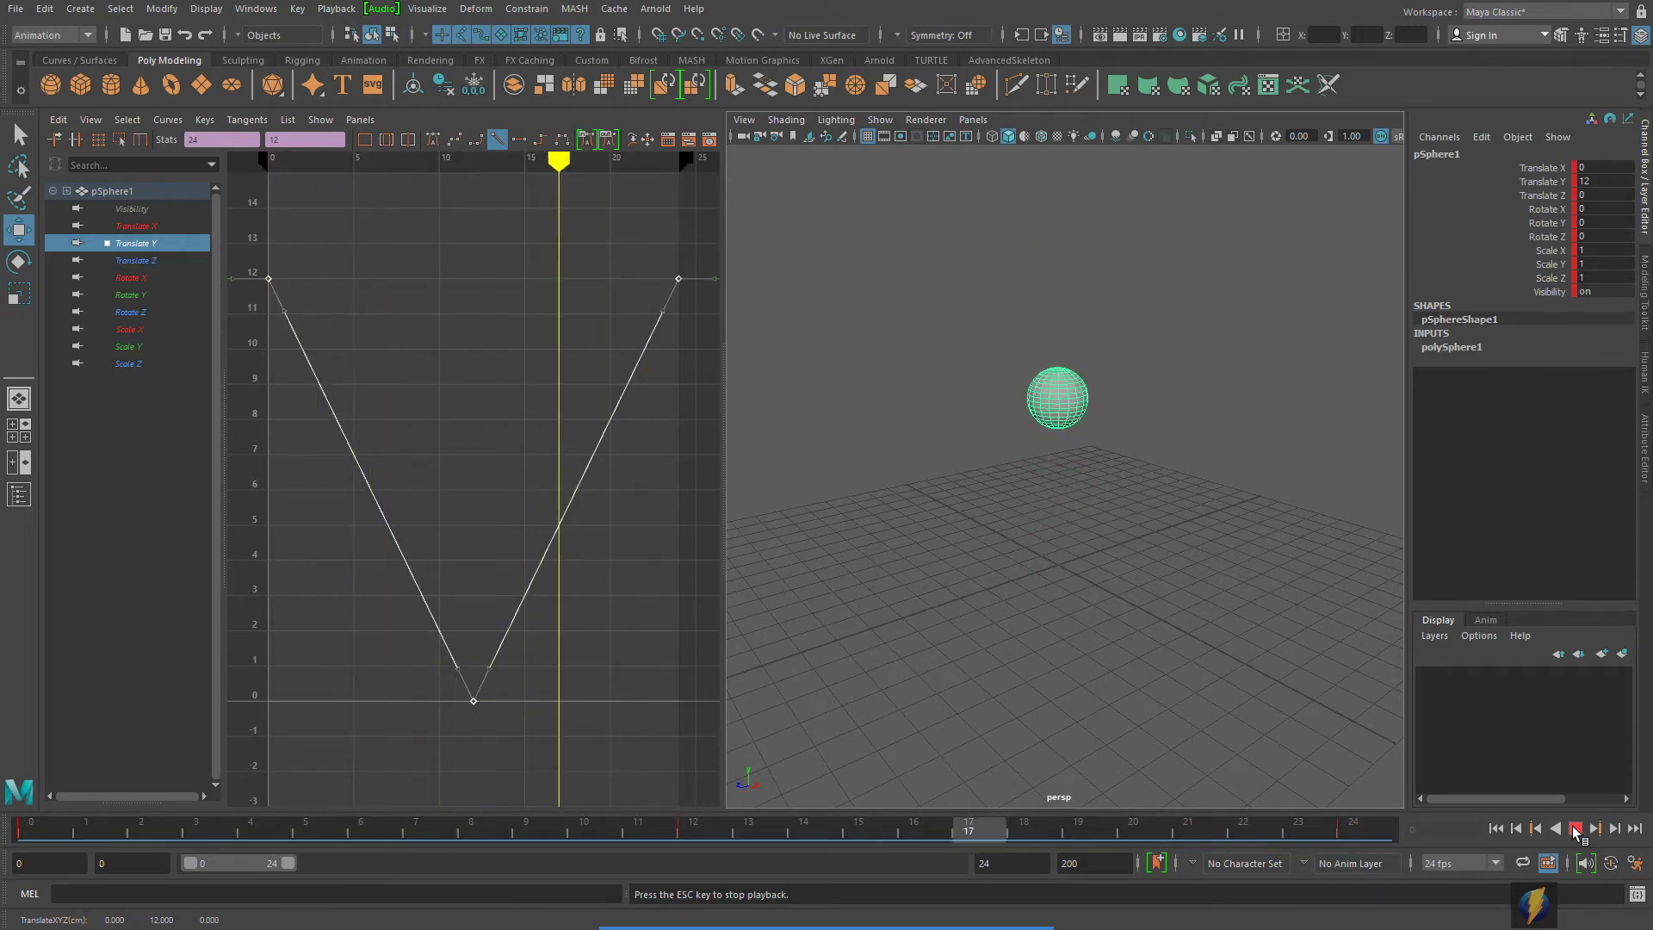
click(1574, 828)
drag(1193, 831, 541, 806)
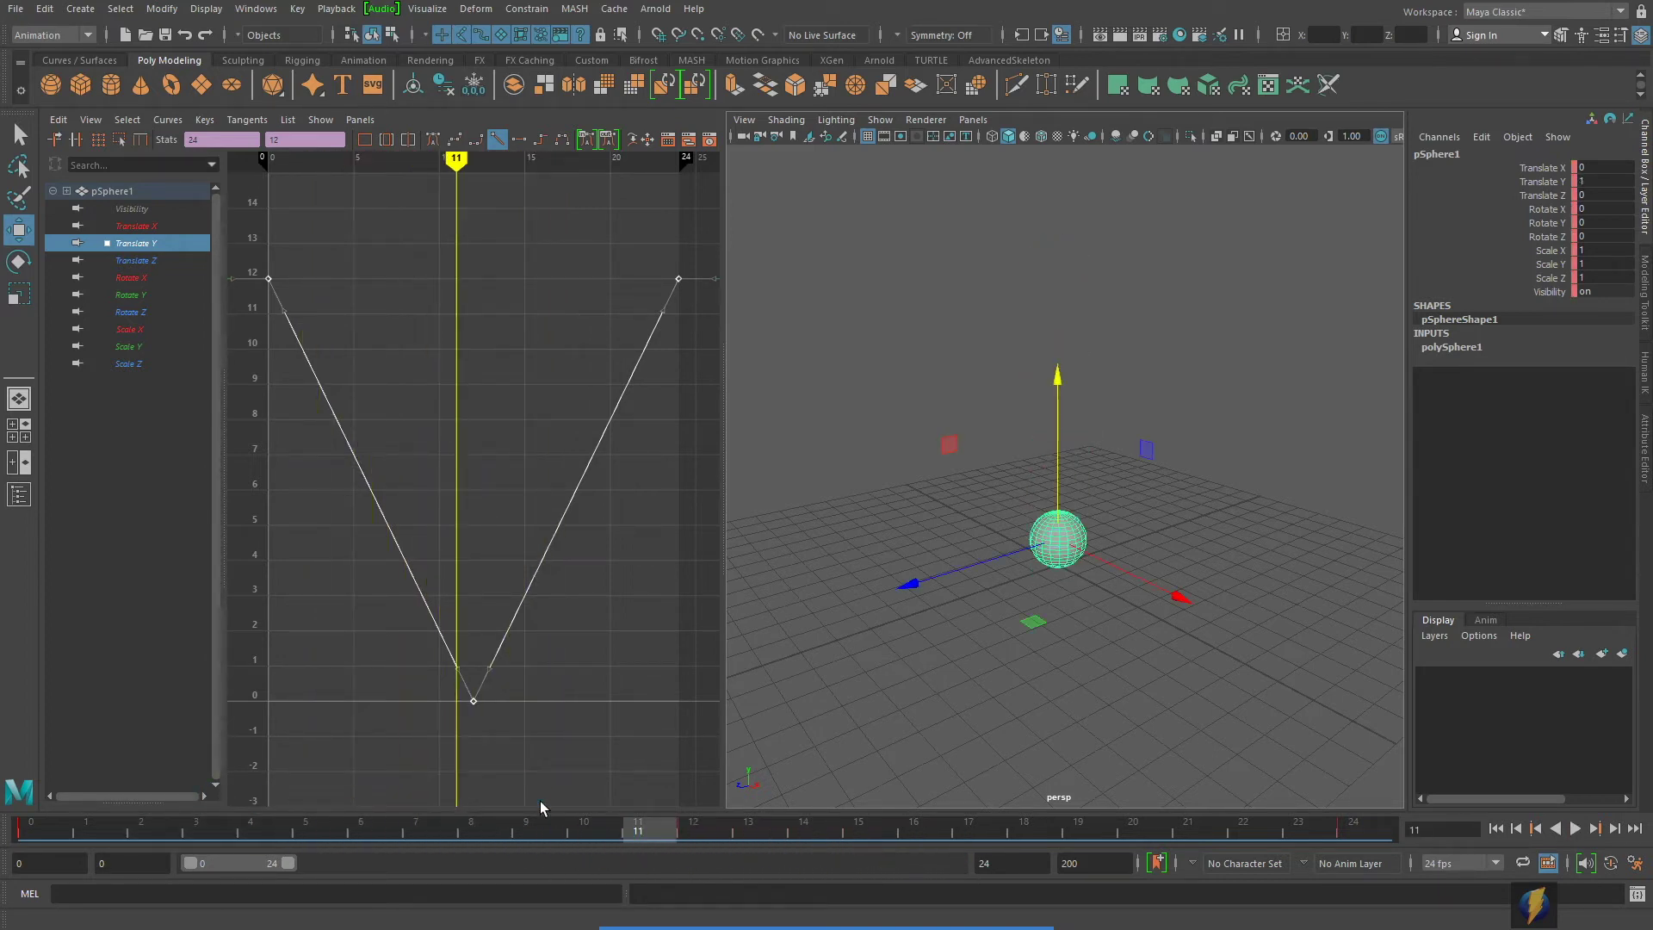
drag(634, 824, 151, 758)
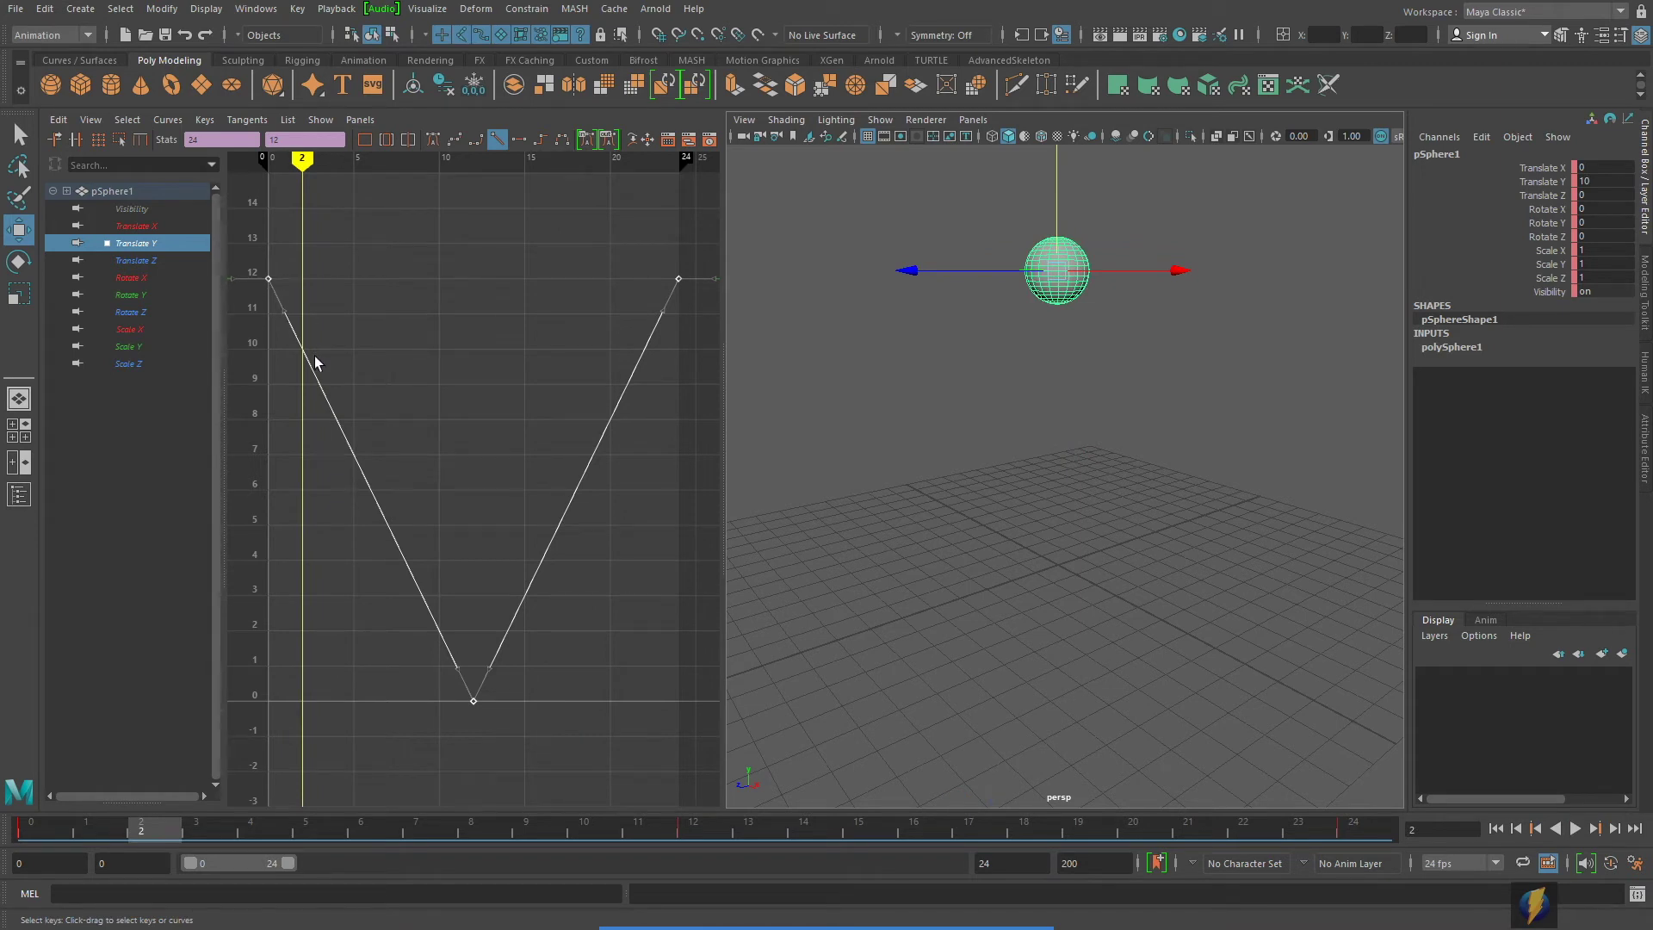
drag(171, 828, 1078, 829)
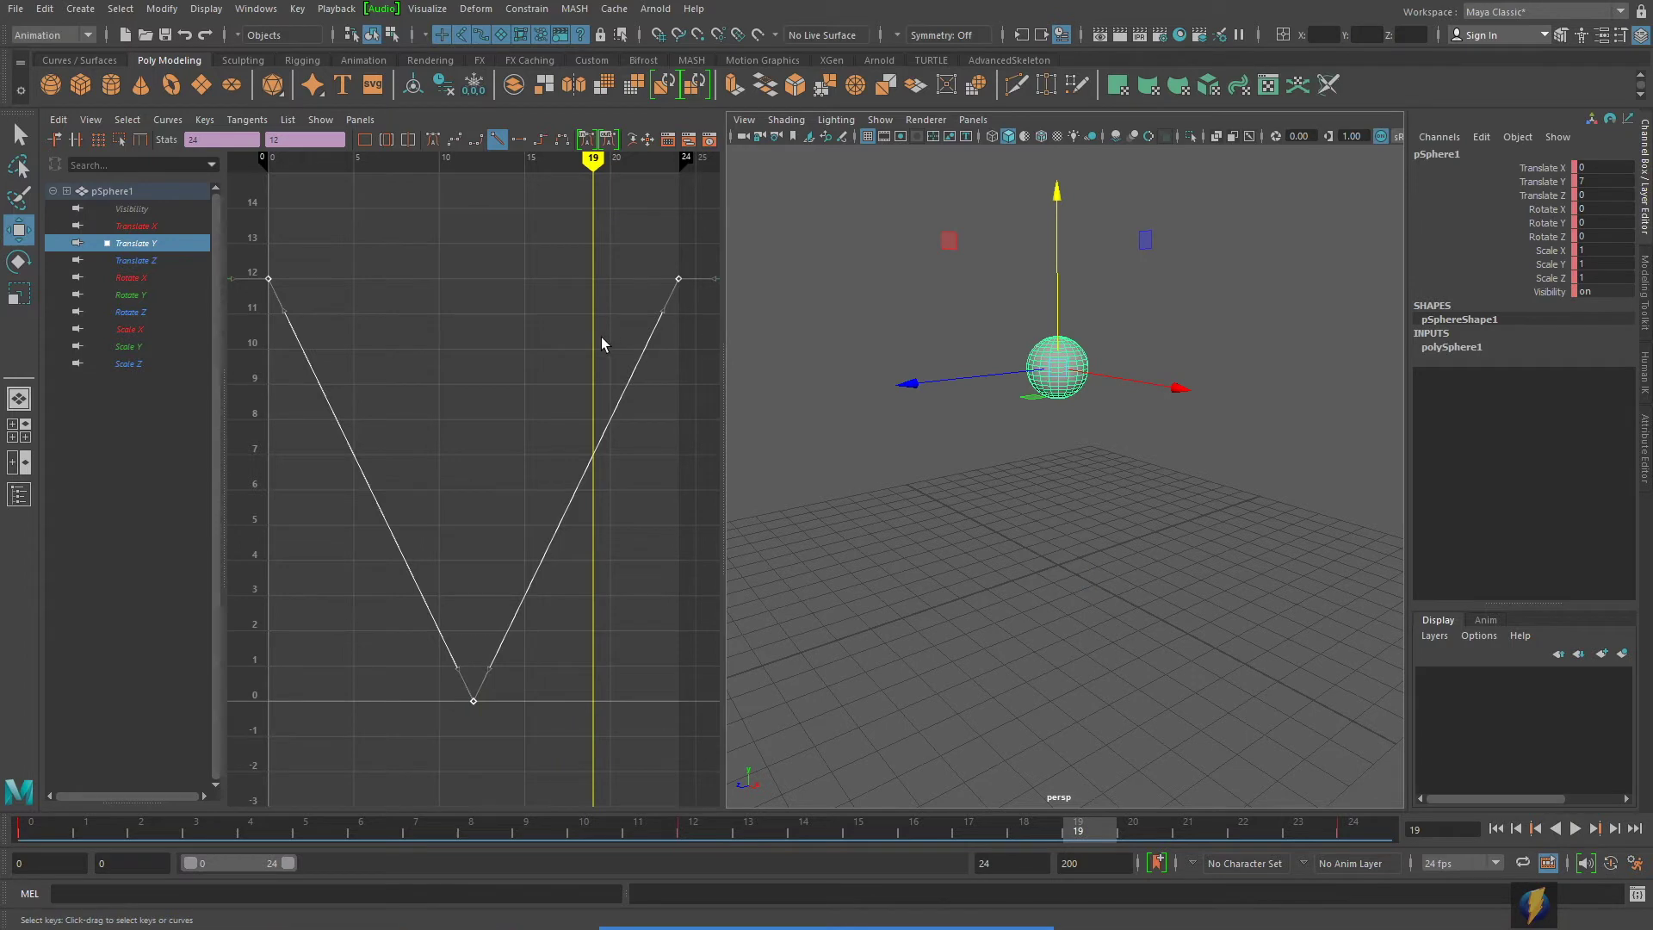
drag(1082, 829, 30, 809)
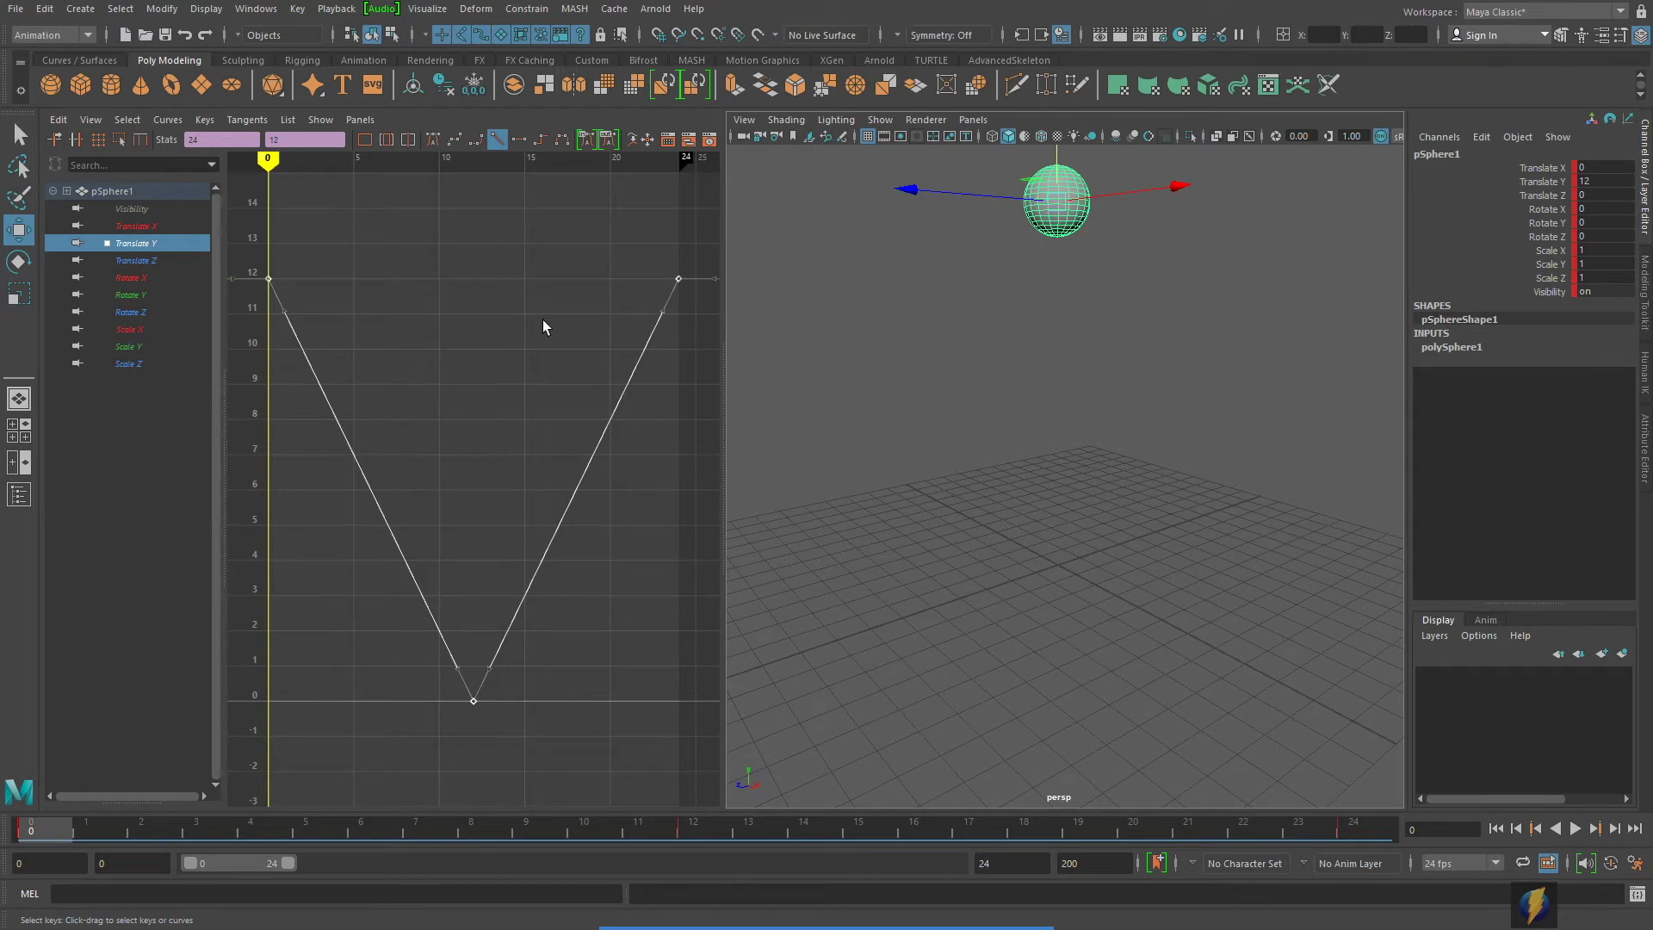
- Give the Translate Y keys at frames 0 and 24 flat tangents, leaving the frame 12 key out of the selection
key(space)
drag(283, 234, 1313, 356)
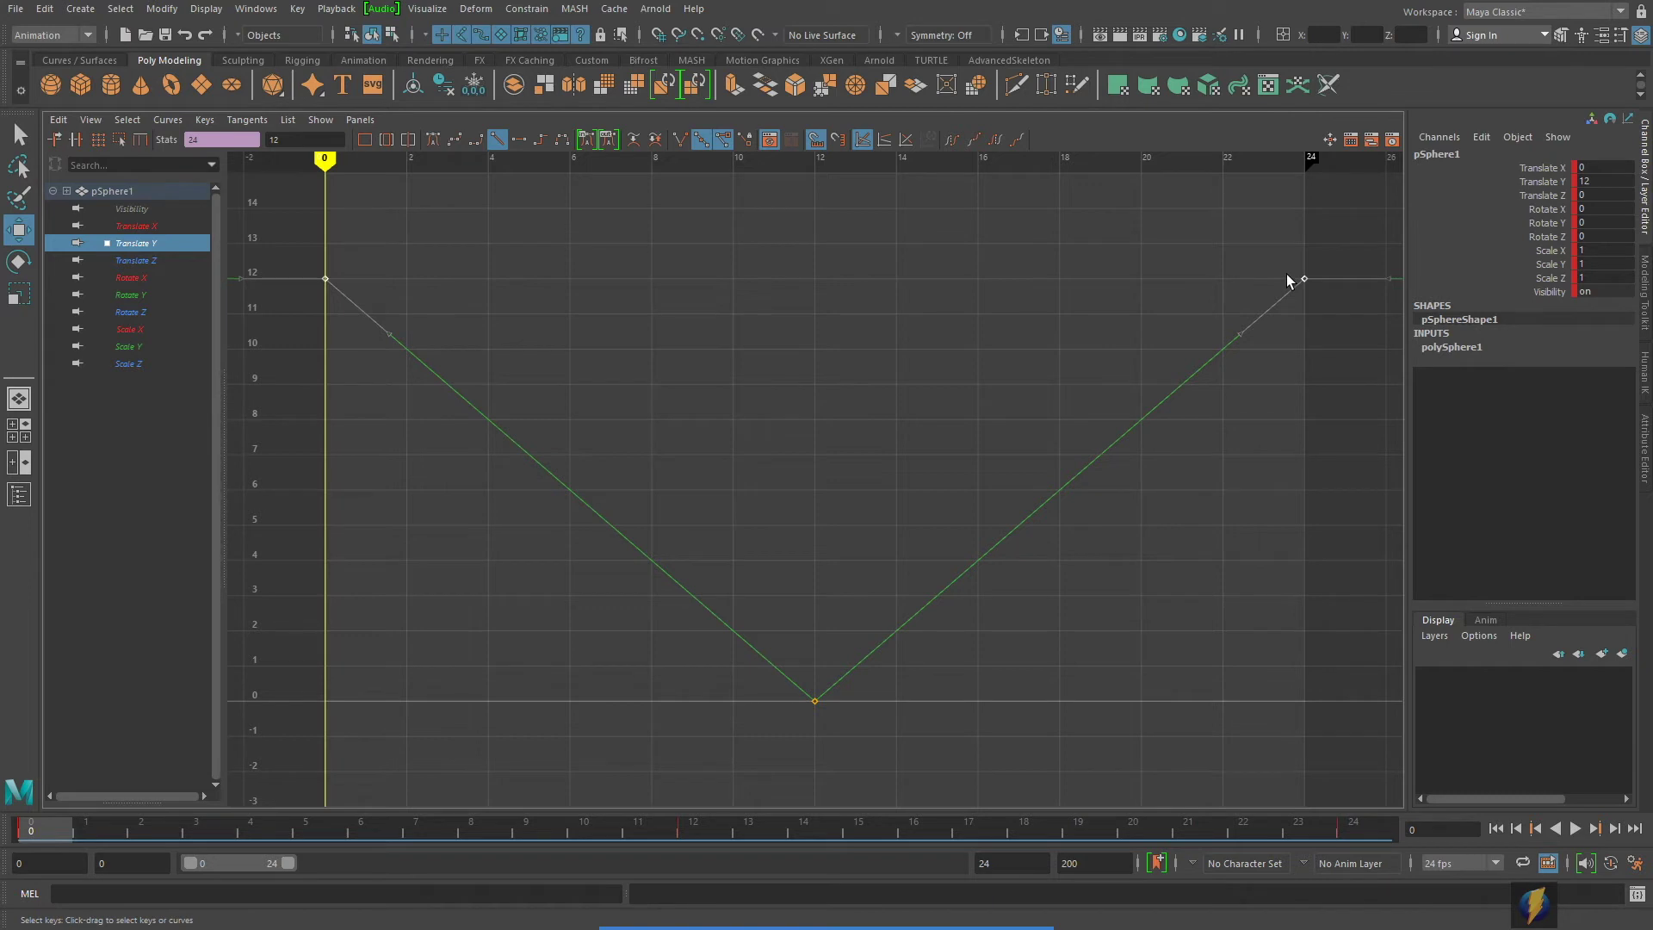
mouse_move(970, 916)
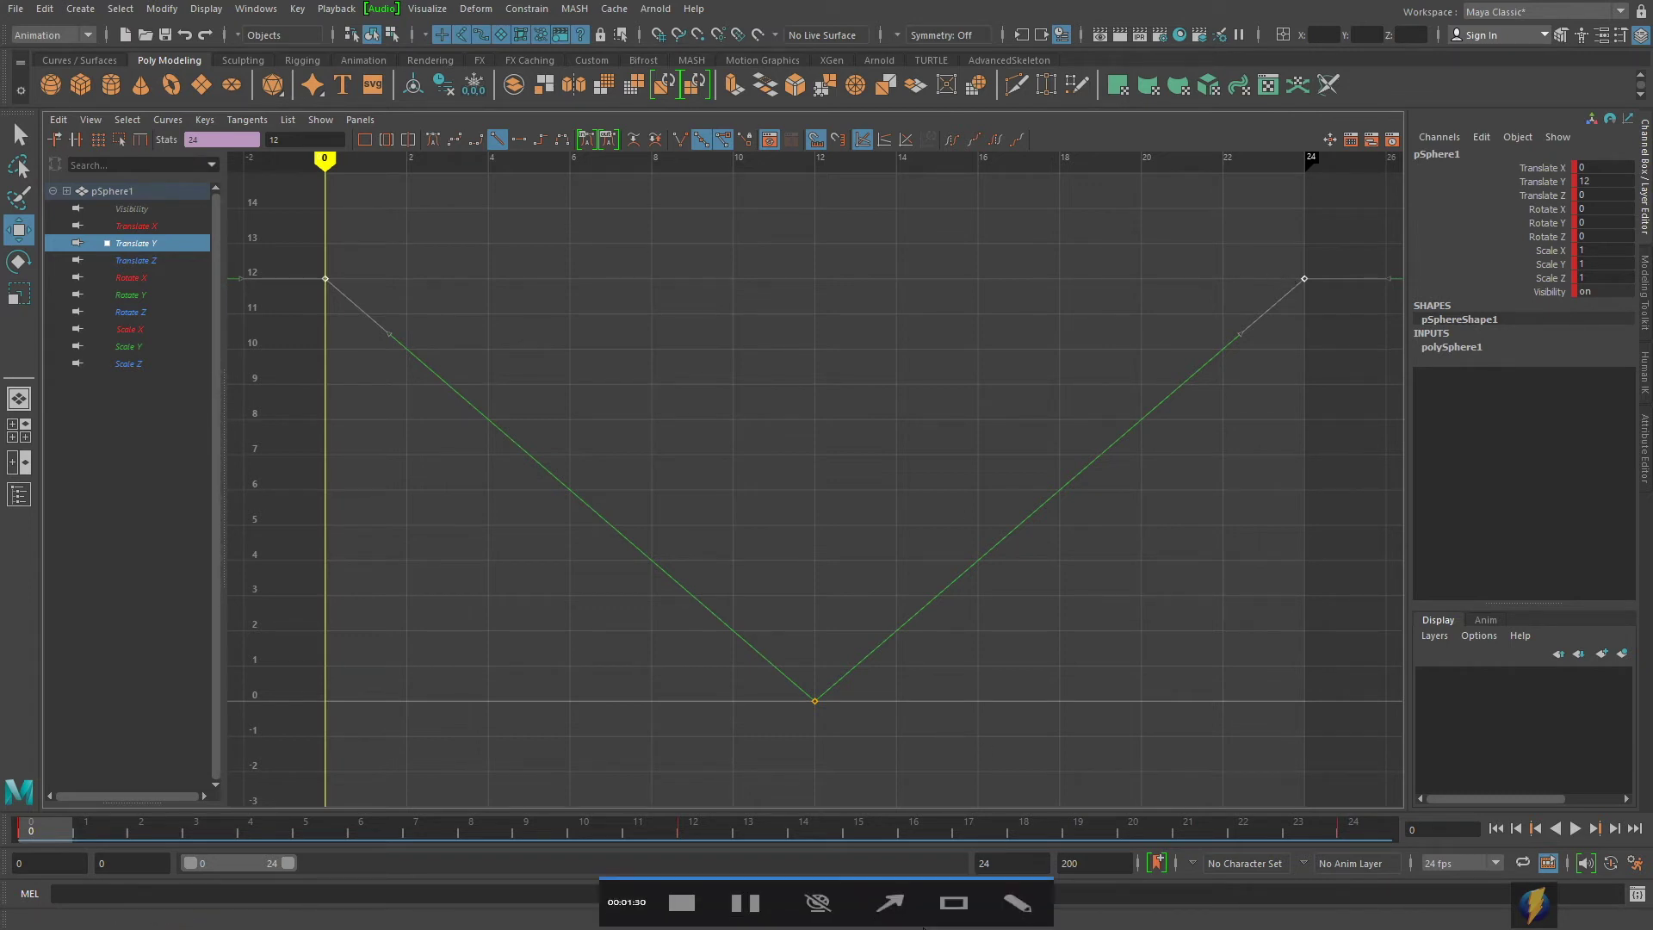
click(889, 901)
mouse_move(696, 498)
mouse_down()
mouse_move(598, 350)
mouse_move(525, 153)
mouse_up()
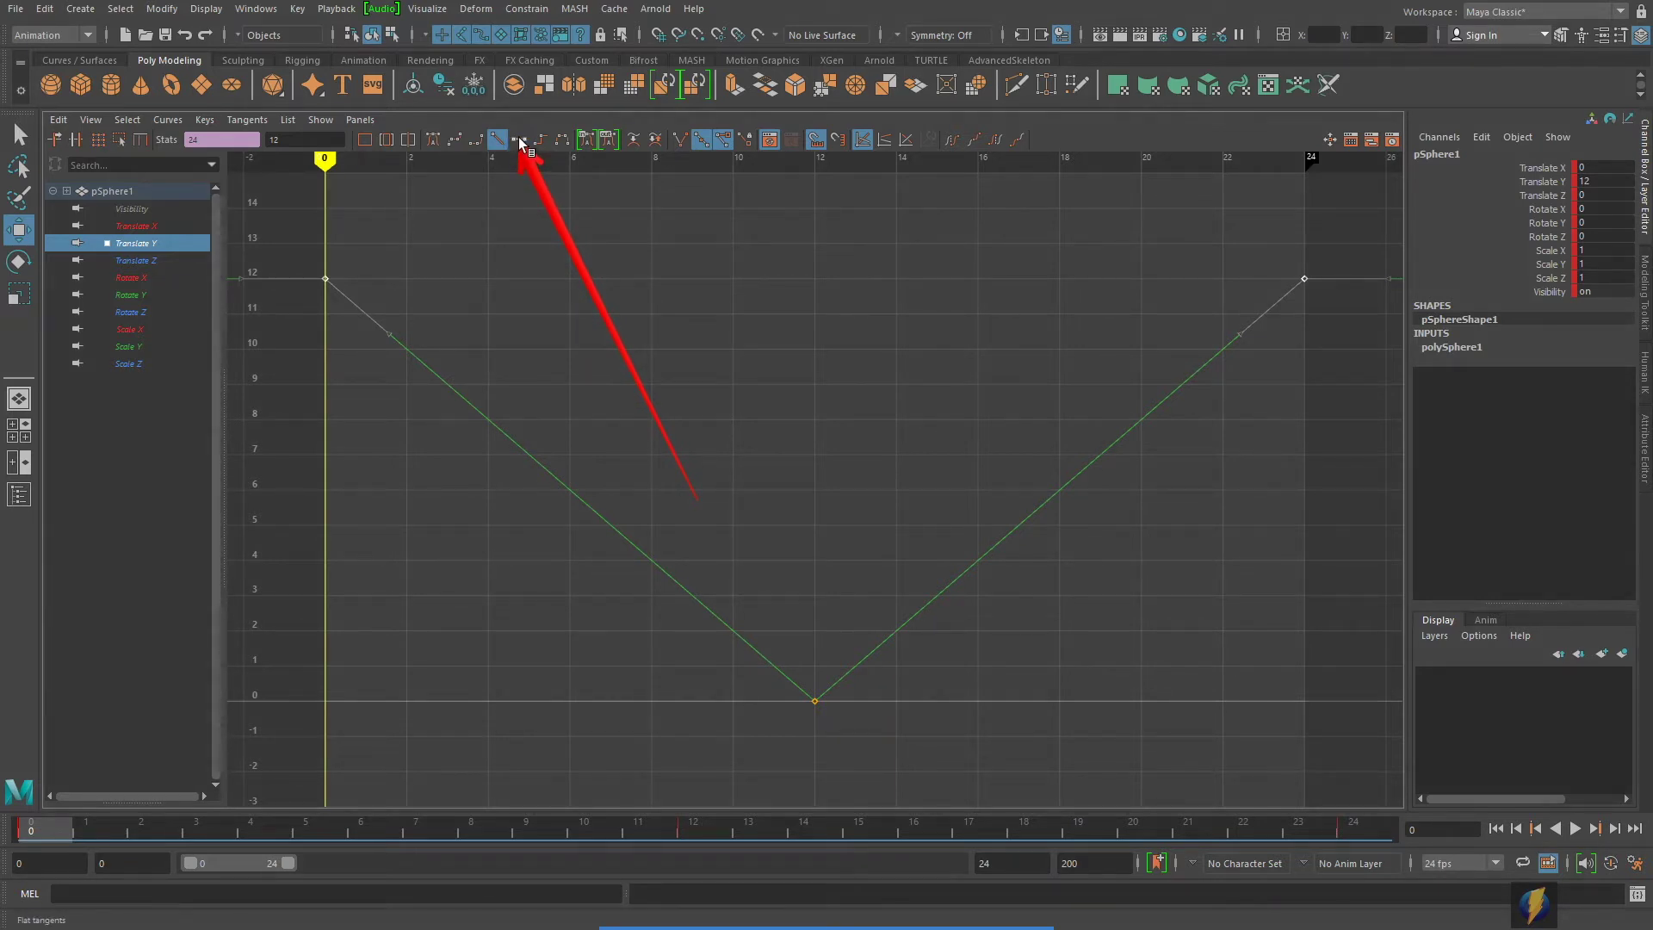
click(520, 141)
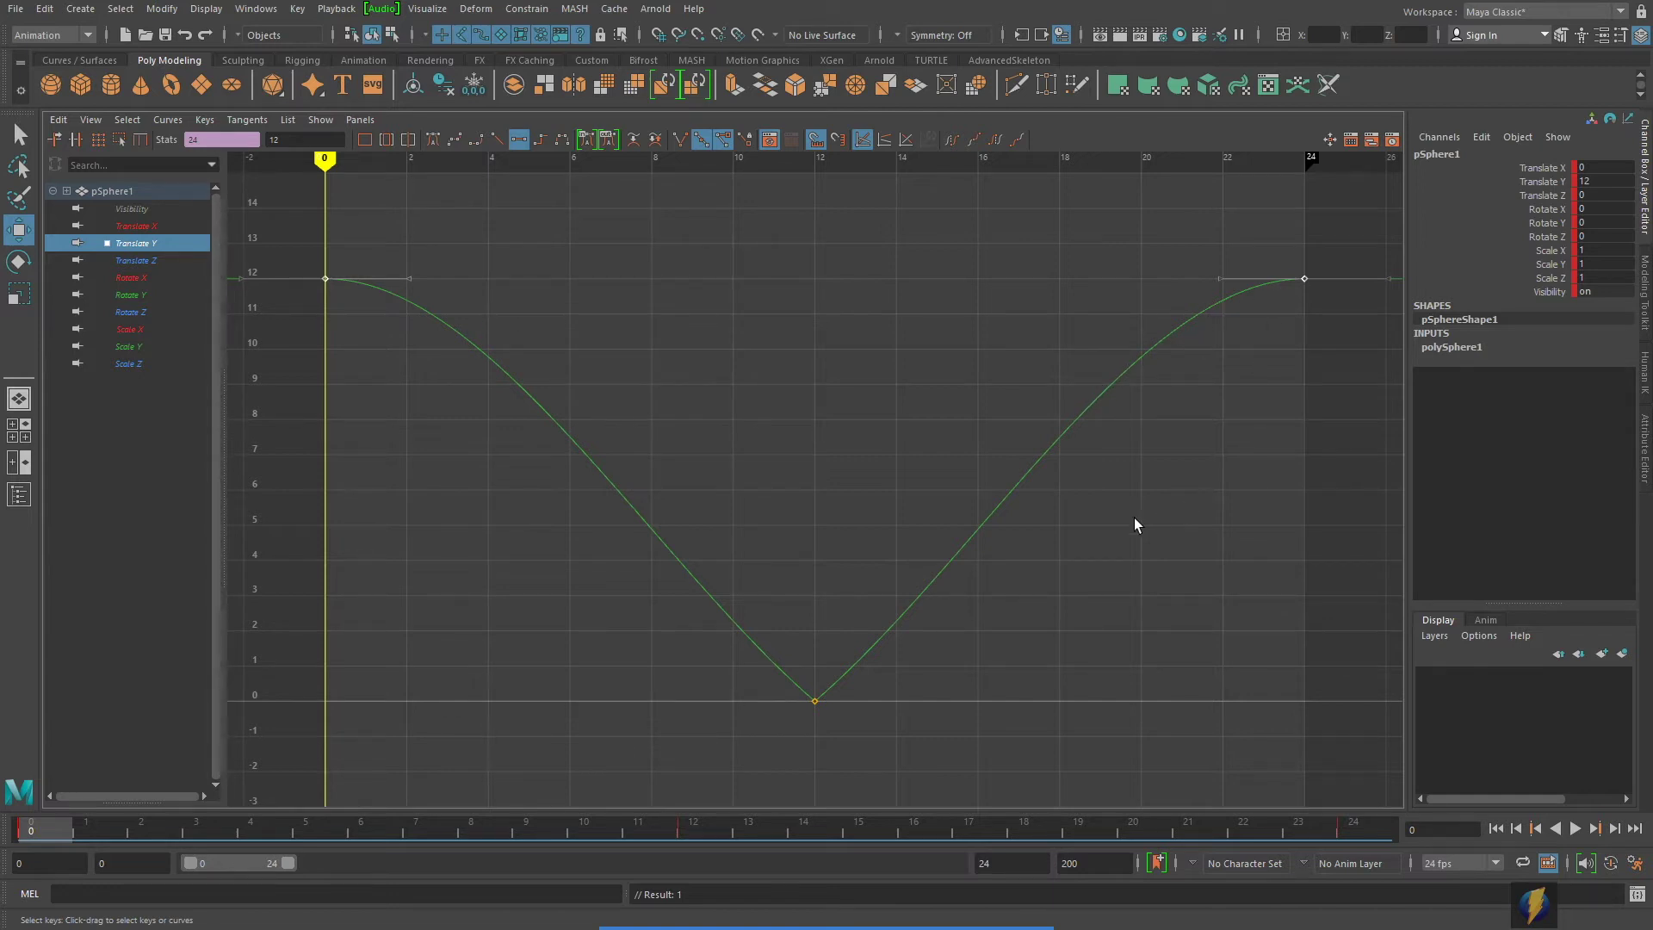
- Play back and scrub the bounce beside its curve, examining the motion around frame 12 and finishing at frame 9
key(space)
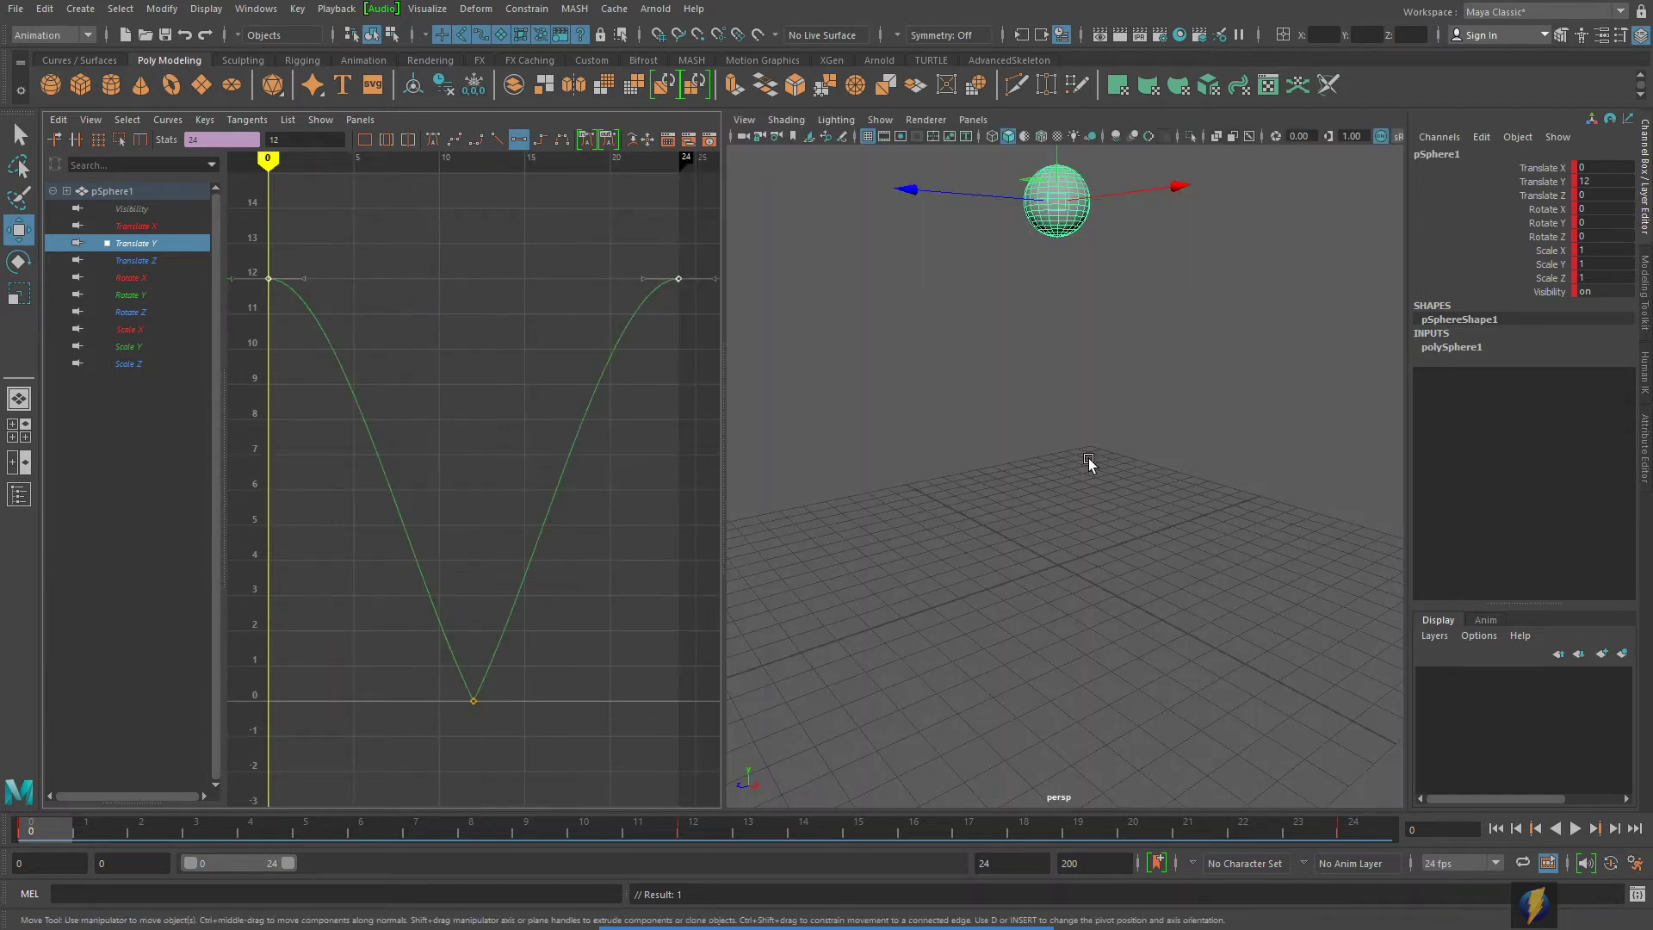
click(1577, 826)
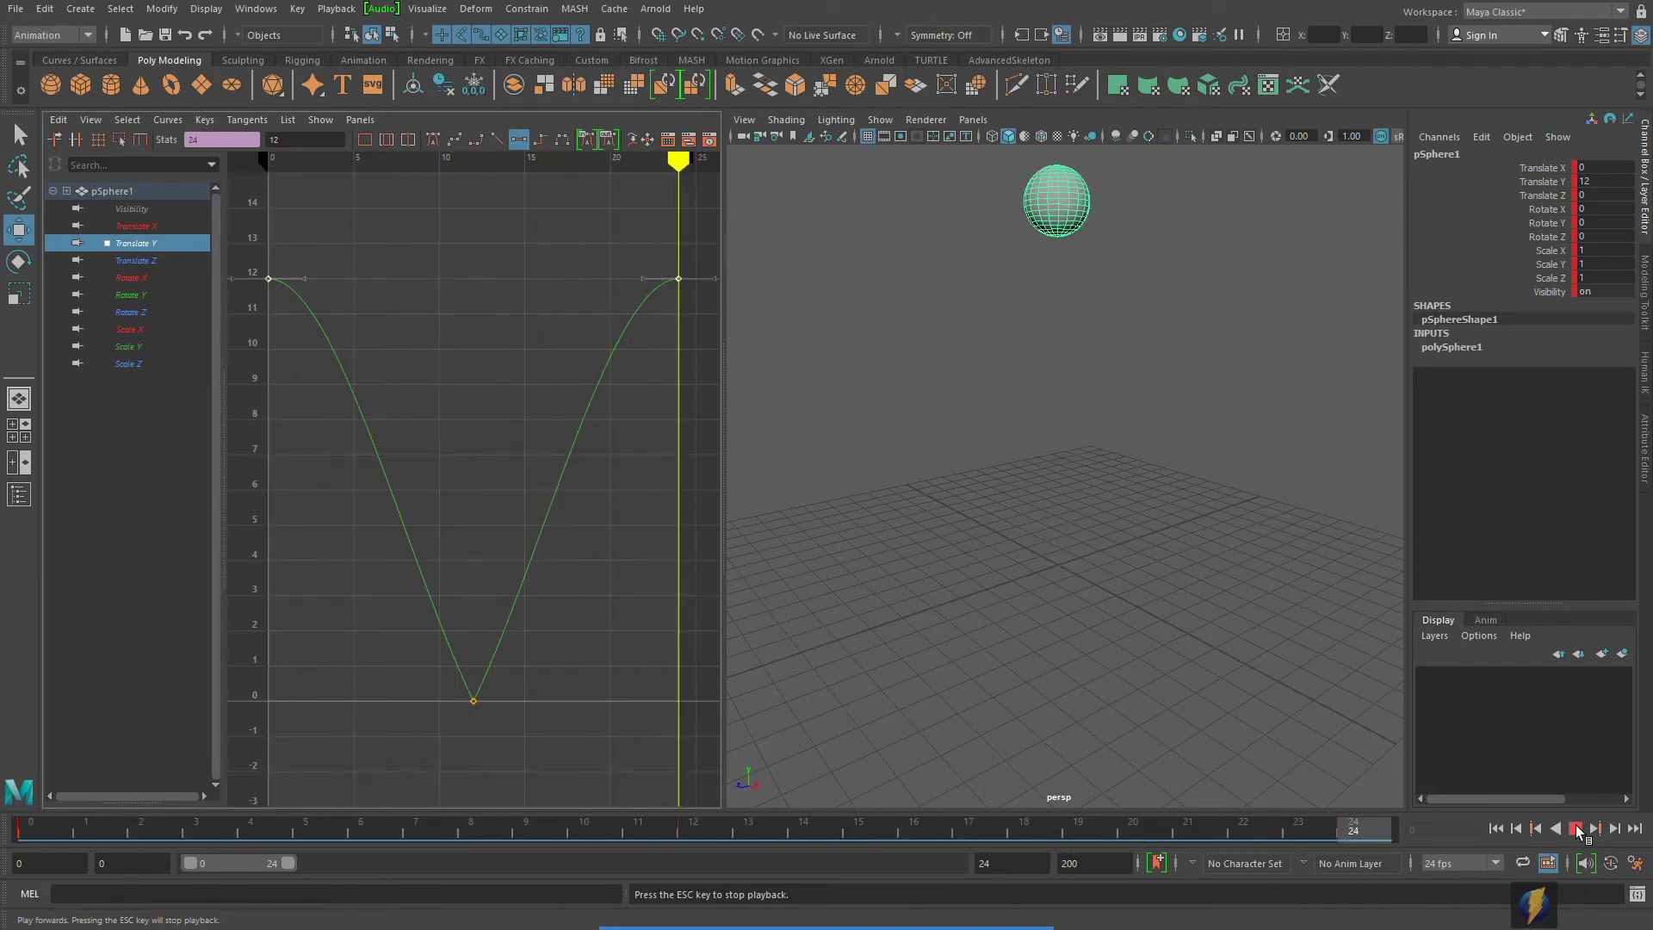
click(1576, 829)
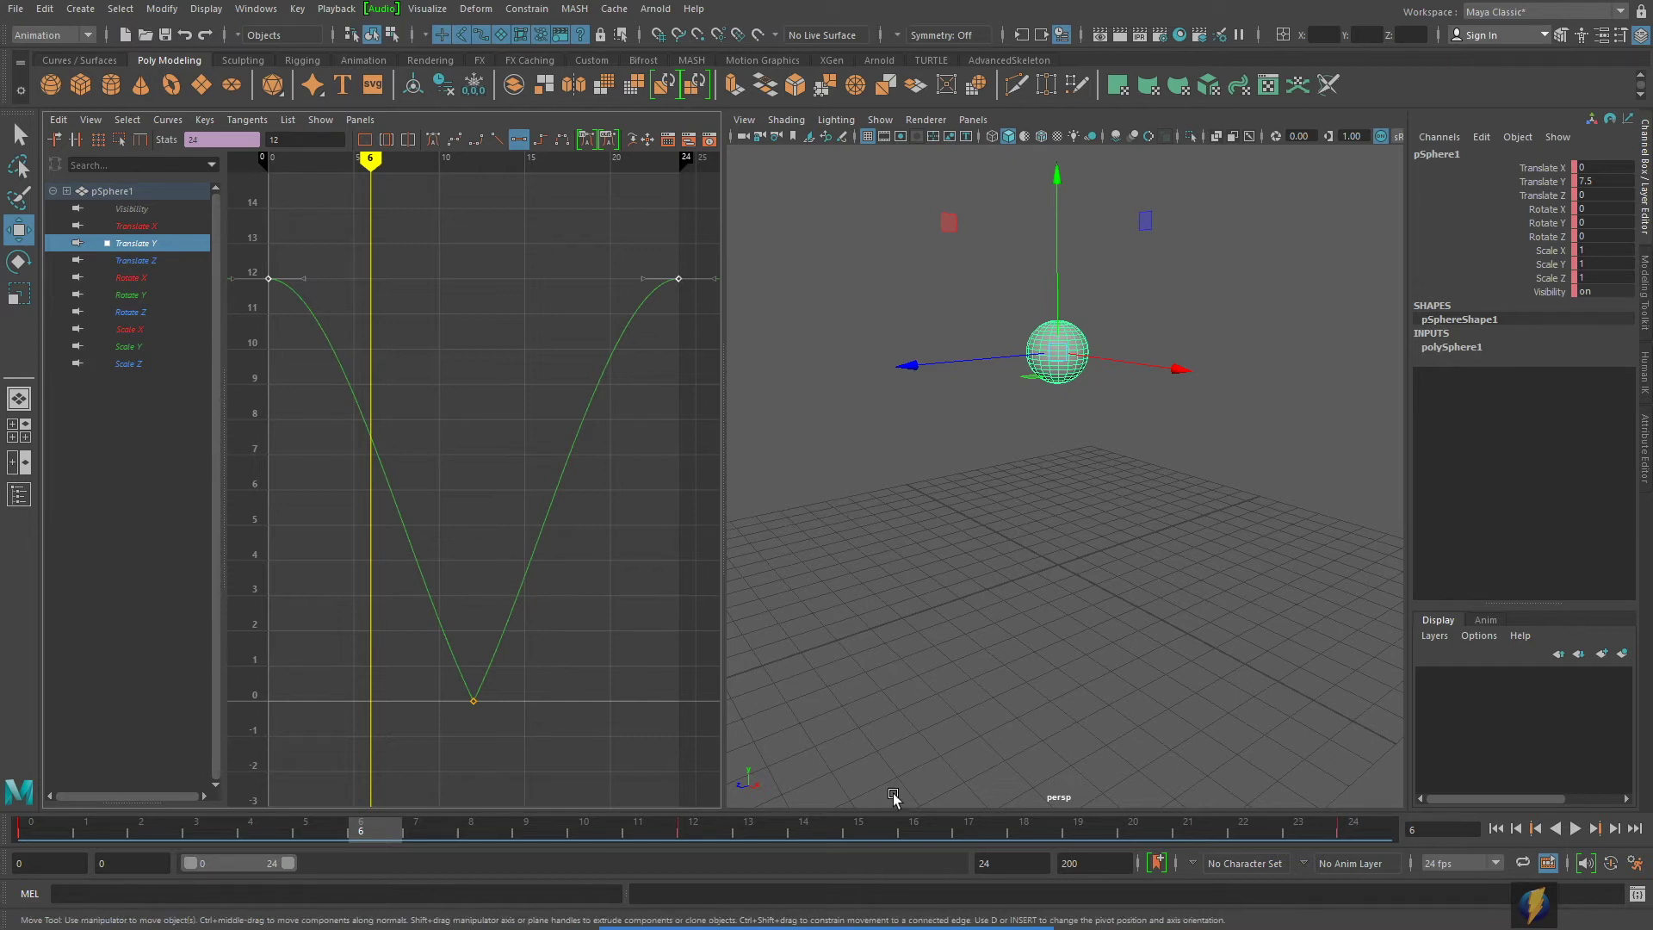
drag(399, 828, 556, 809)
key(alt+v)
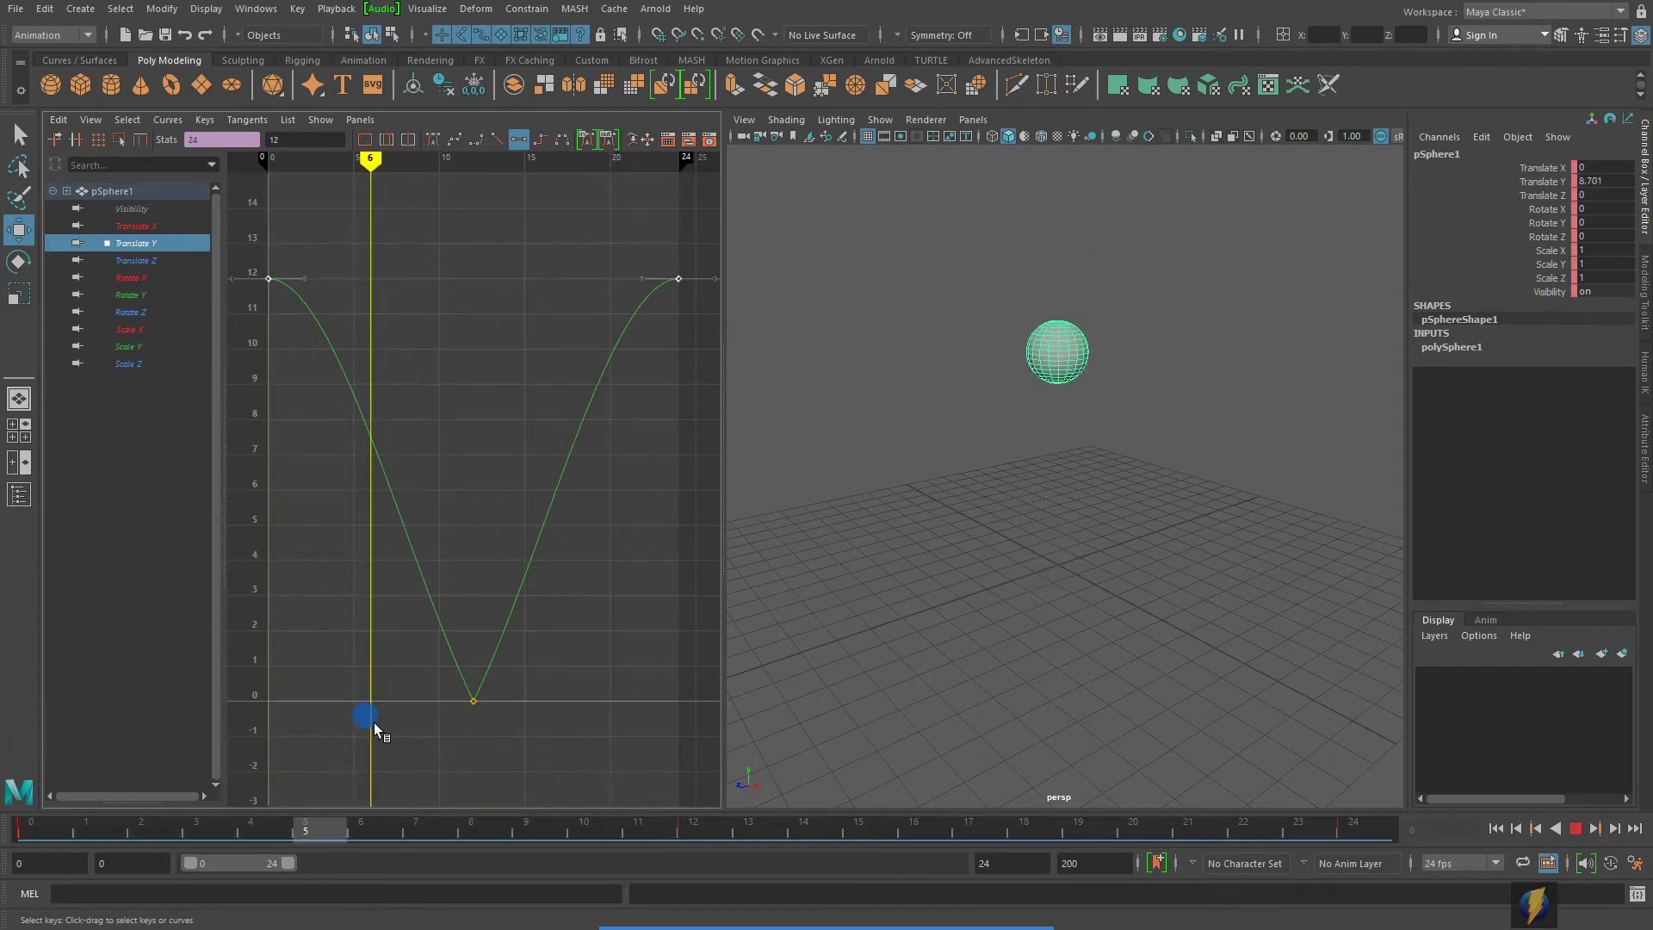
key(alt+v)
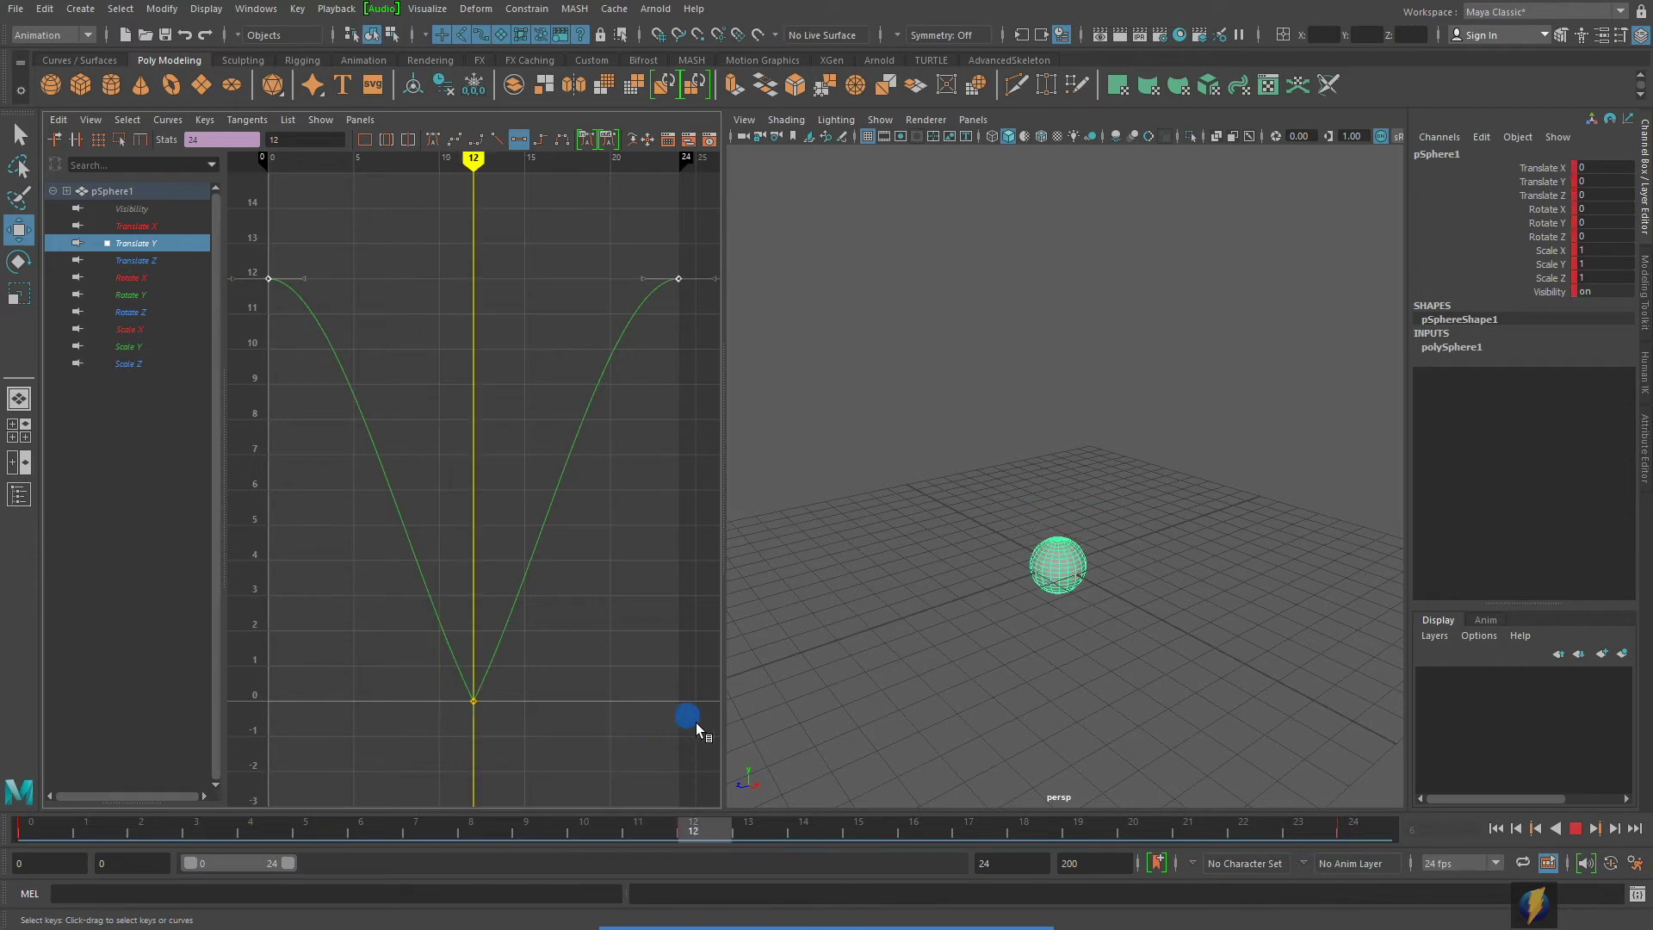
mouse_move(706, 828)
mouse_down()
mouse_move(897, 823)
mouse_move(688, 829)
mouse_up()
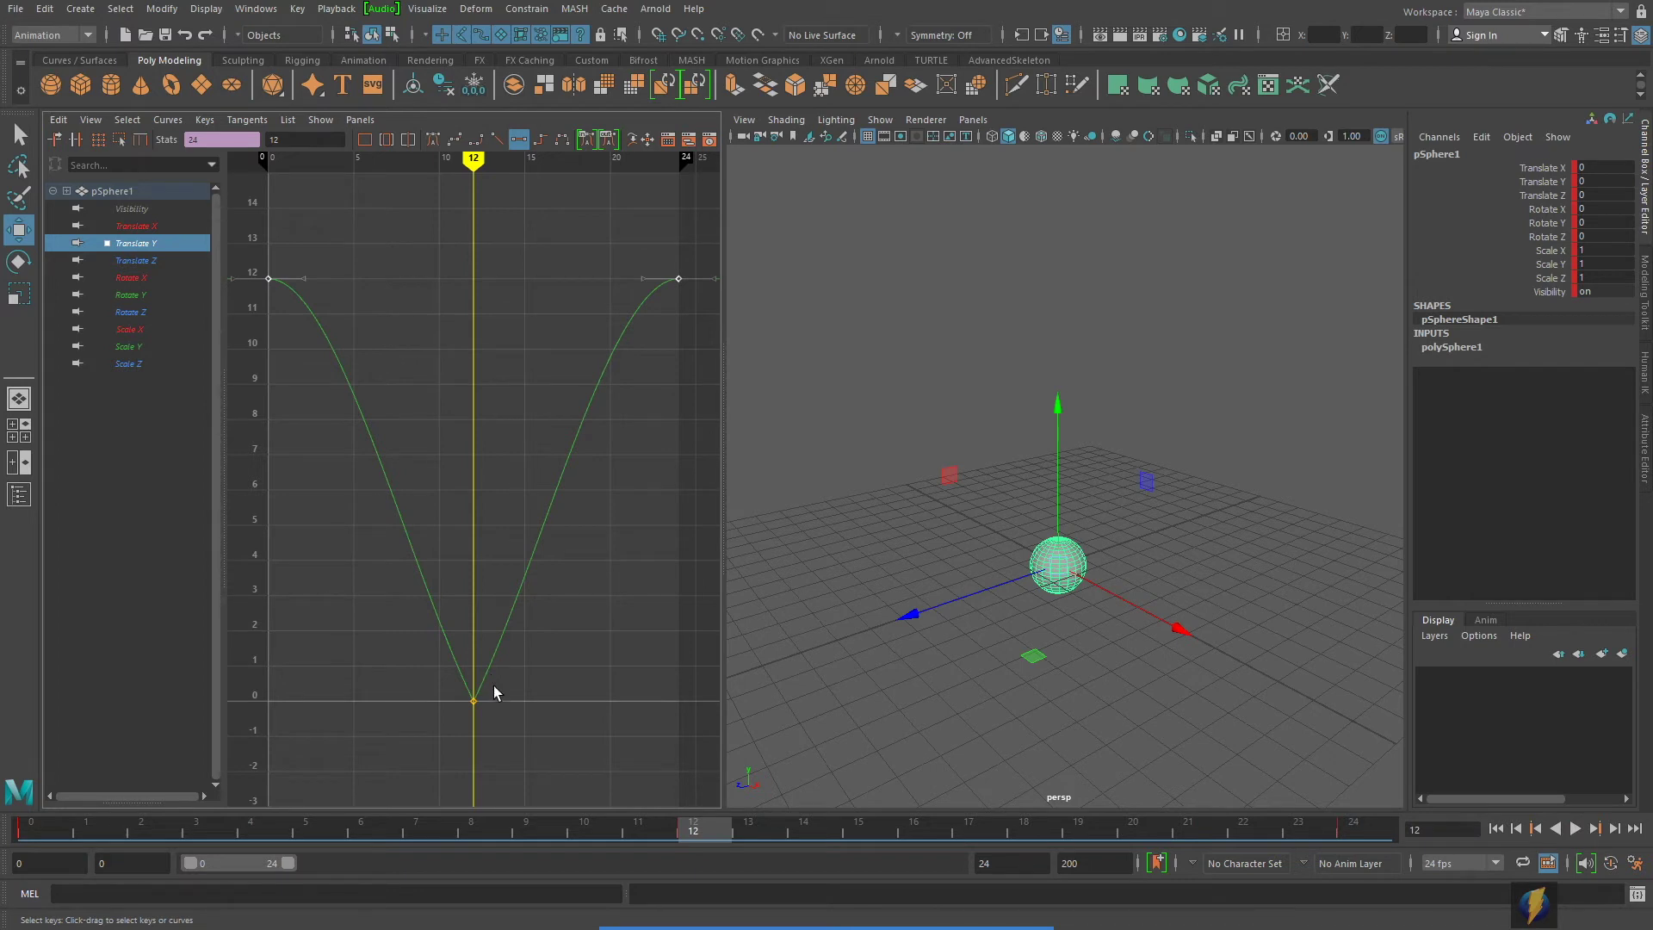
drag(543, 829, 526, 828)
- Select the Translate Y key at frame 12 and examine its tangent handles up close
click(547, 623)
drag(554, 634, 469, 766)
mouse_move(534, 720)
alt+right_down()
mouse_move(484, 635)
mouse_move(357, 669)
alt+right_up()
key(a)
key(f)
mouse_move(424, 602)
alt+right_down()
mouse_move(443, 617)
mouse_move(544, 592)
alt+right_up()
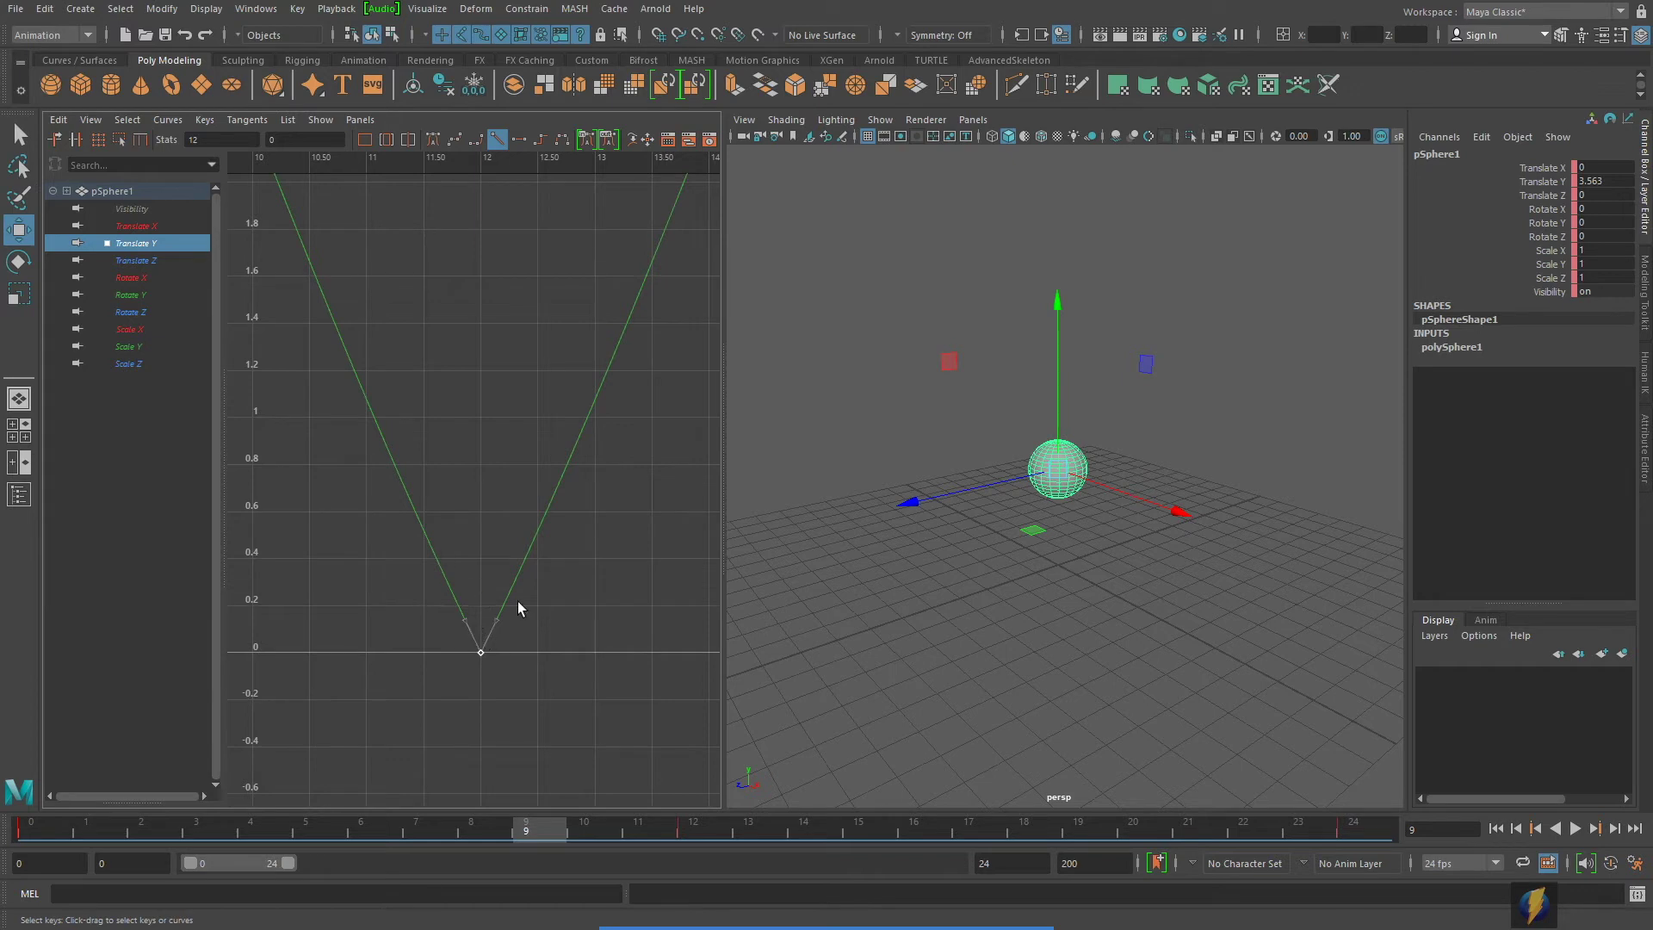
alt+right_drag(603, 556, 554, 550)
alt+middle_drag(553, 550, 564, 605)
- Try steepening the incoming tangent and then the outgoing tangent of the frame 12 key while the two remain unified
drag(471, 600, 493, 631)
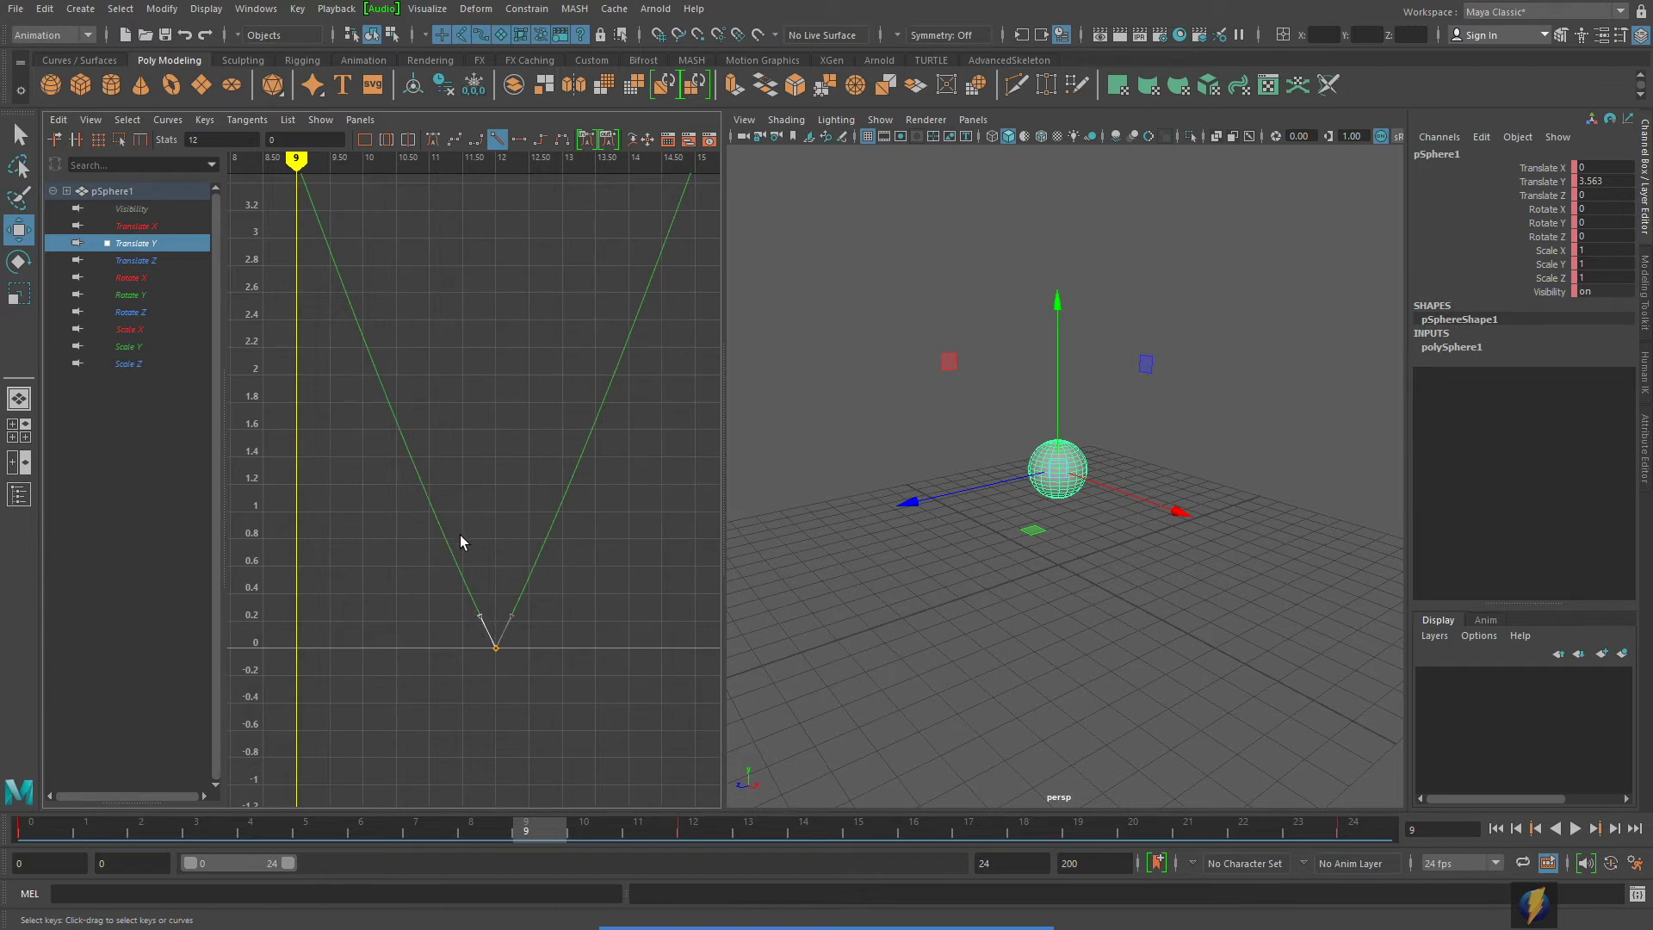
alt+right_drag(536, 473, 498, 435)
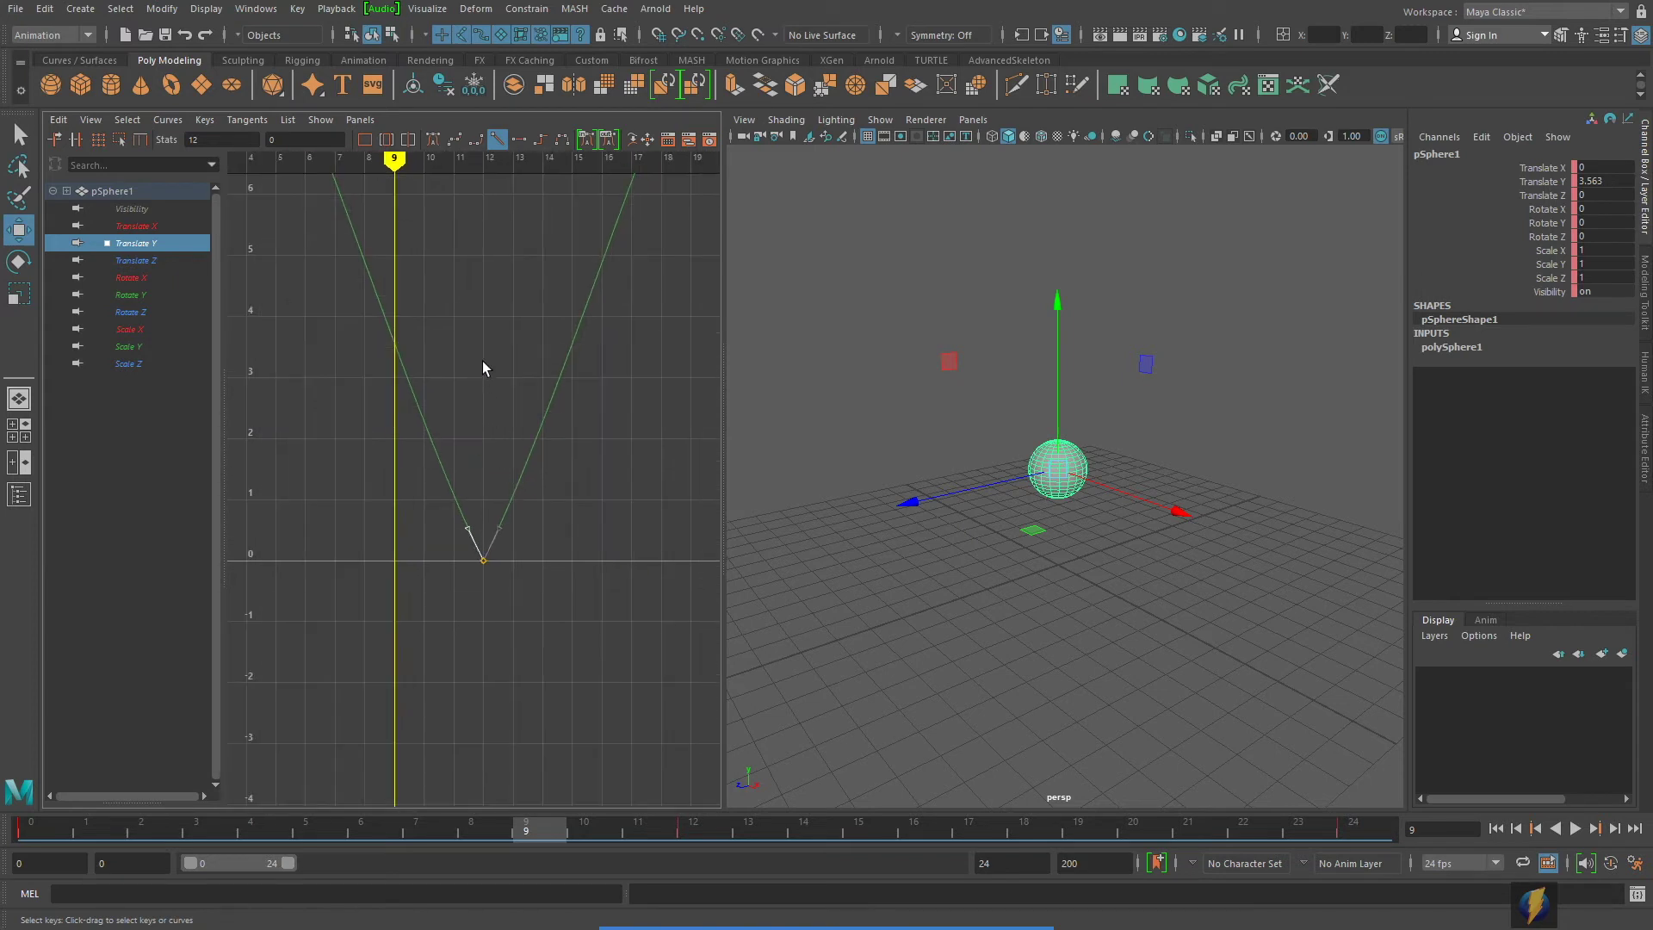
mouse_move(482, 368)
alt+right_down()
mouse_move(517, 395)
mouse_move(490, 398)
alt+right_up()
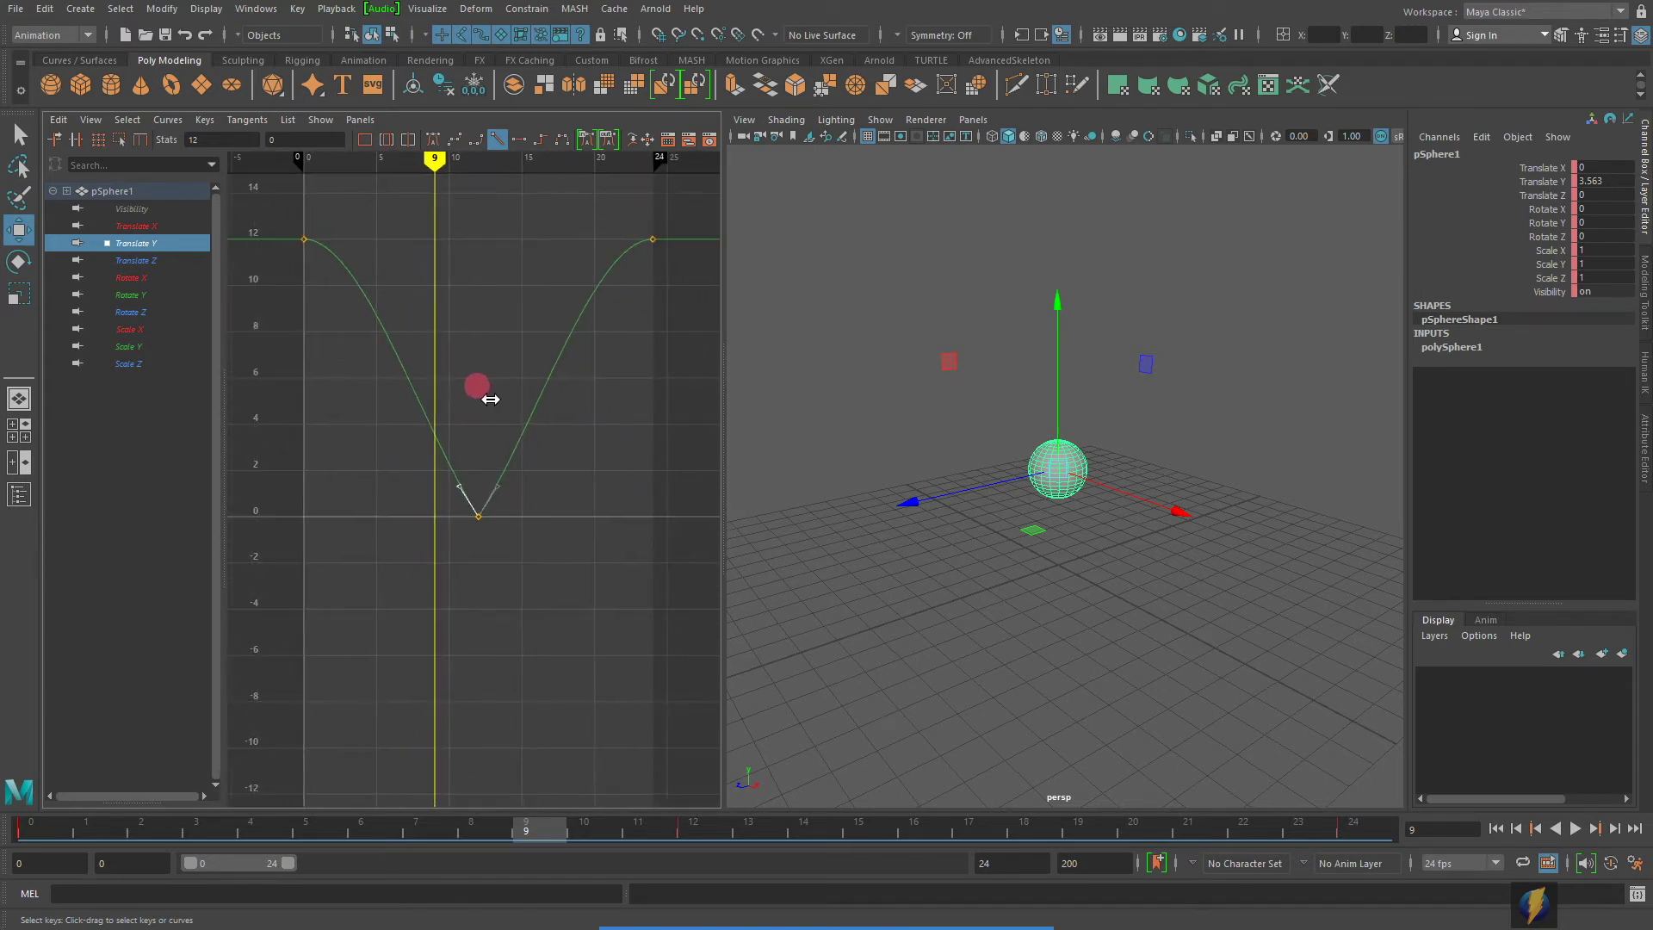
alt+middle_drag(491, 470, 482, 556)
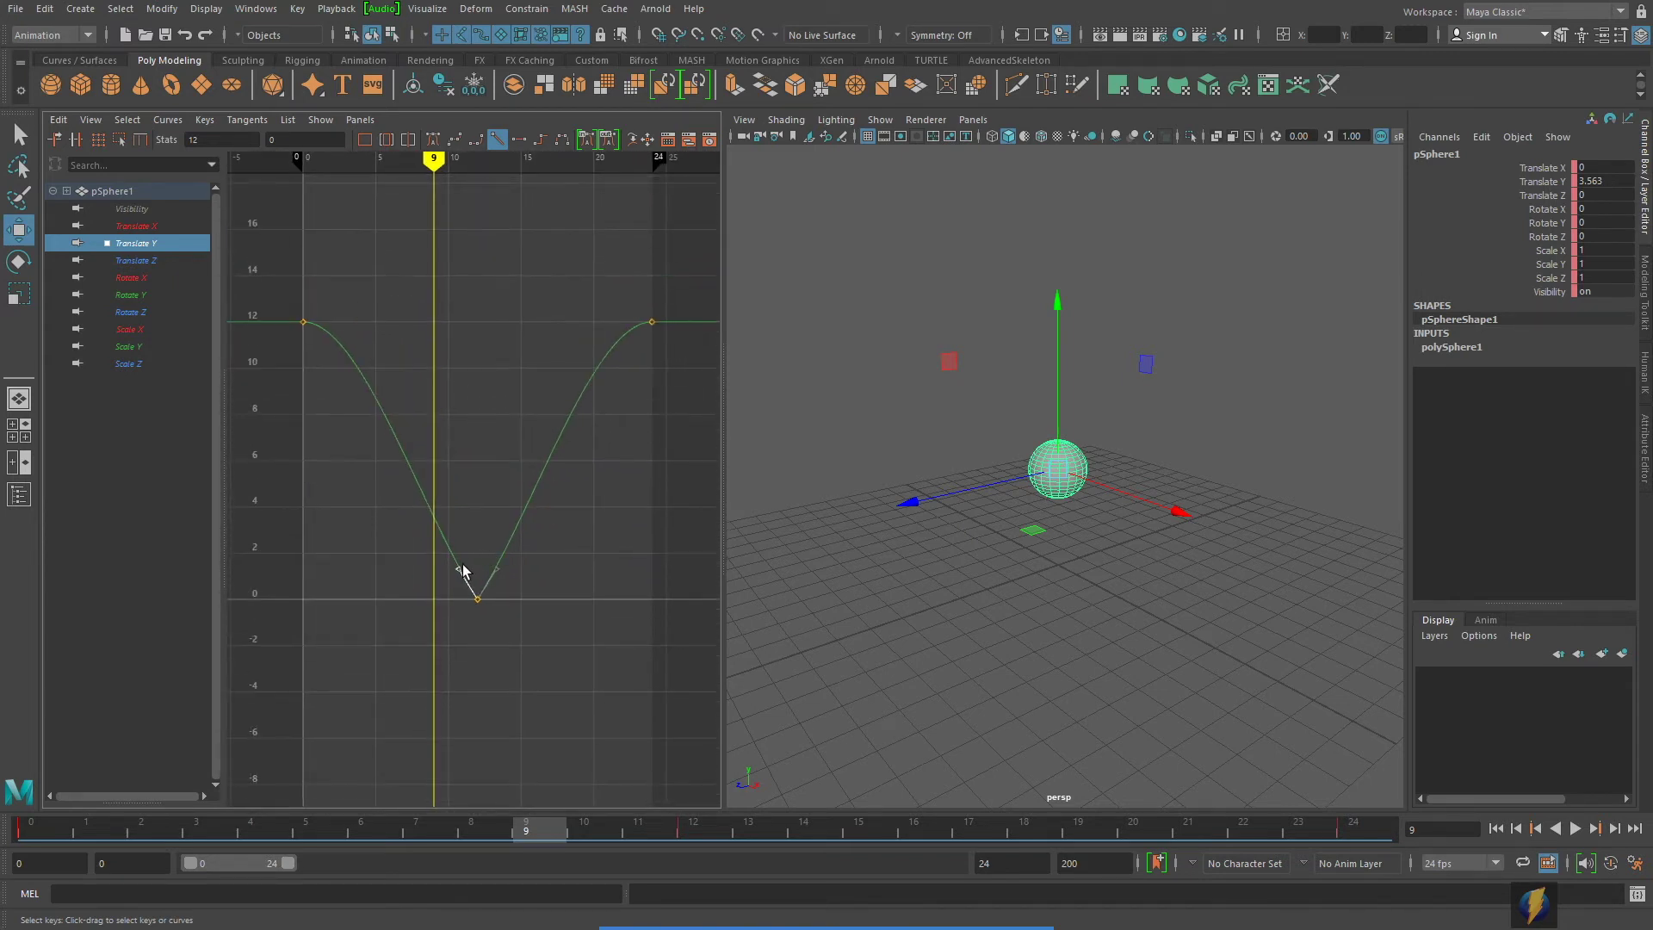
drag(459, 575, 469, 572)
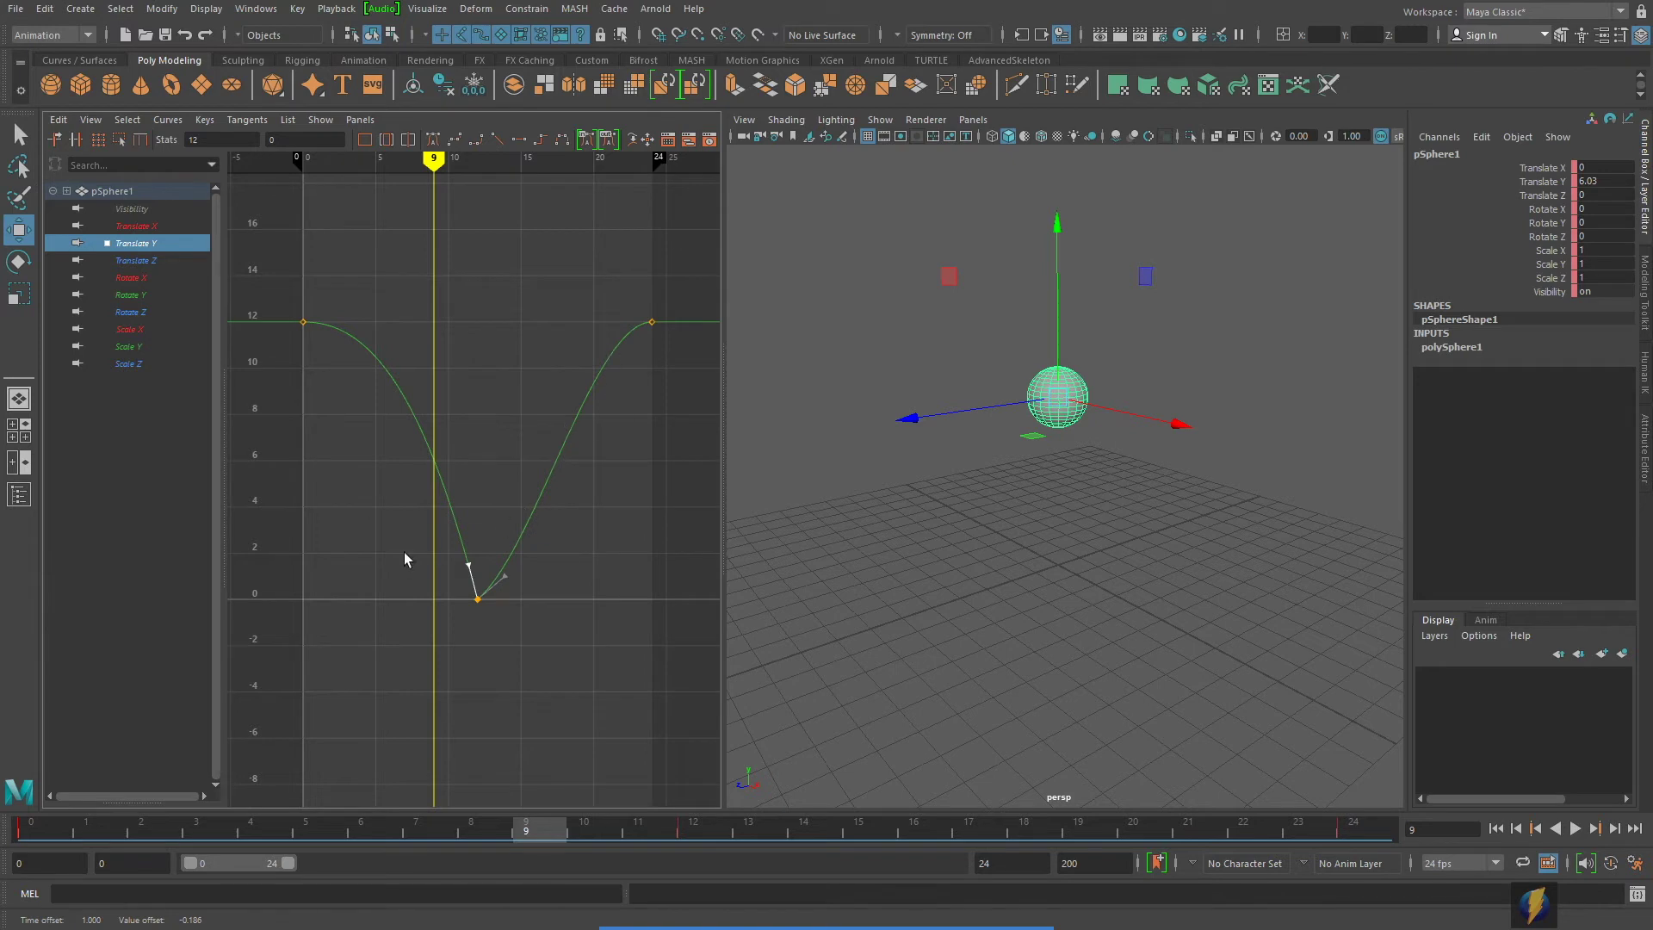
drag(582, 532, 483, 576)
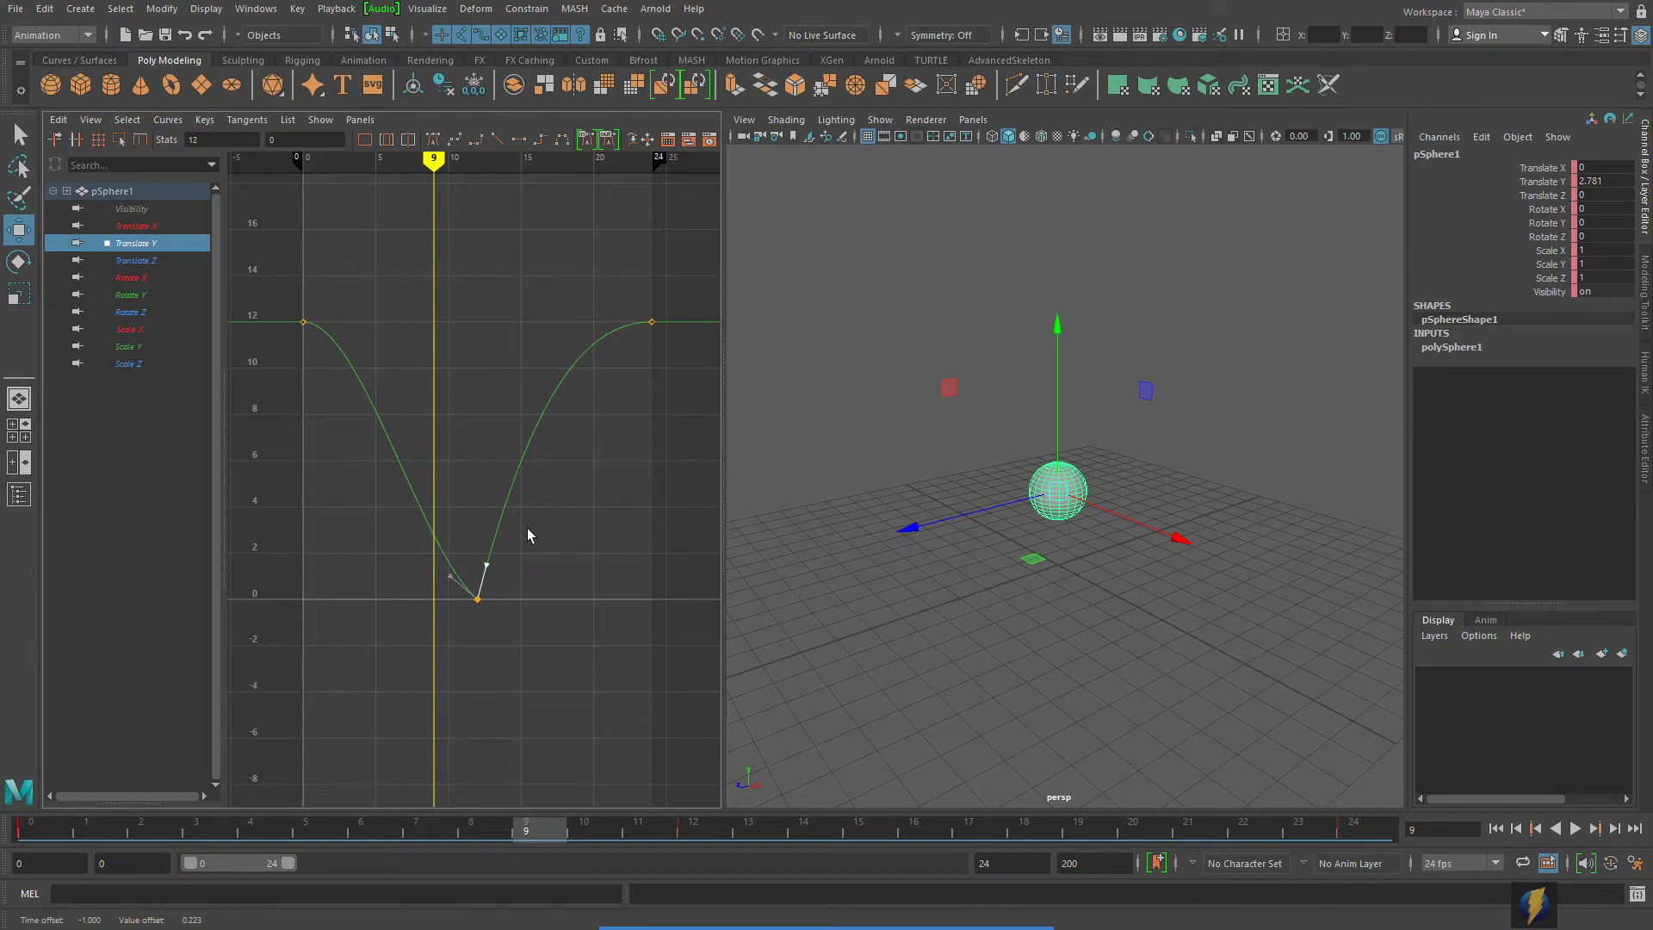
- Enlarge the Graph Editor to fill the workspace and break the tangents of the Translate Y key at frame 12
key(space)
click(1009, 661)
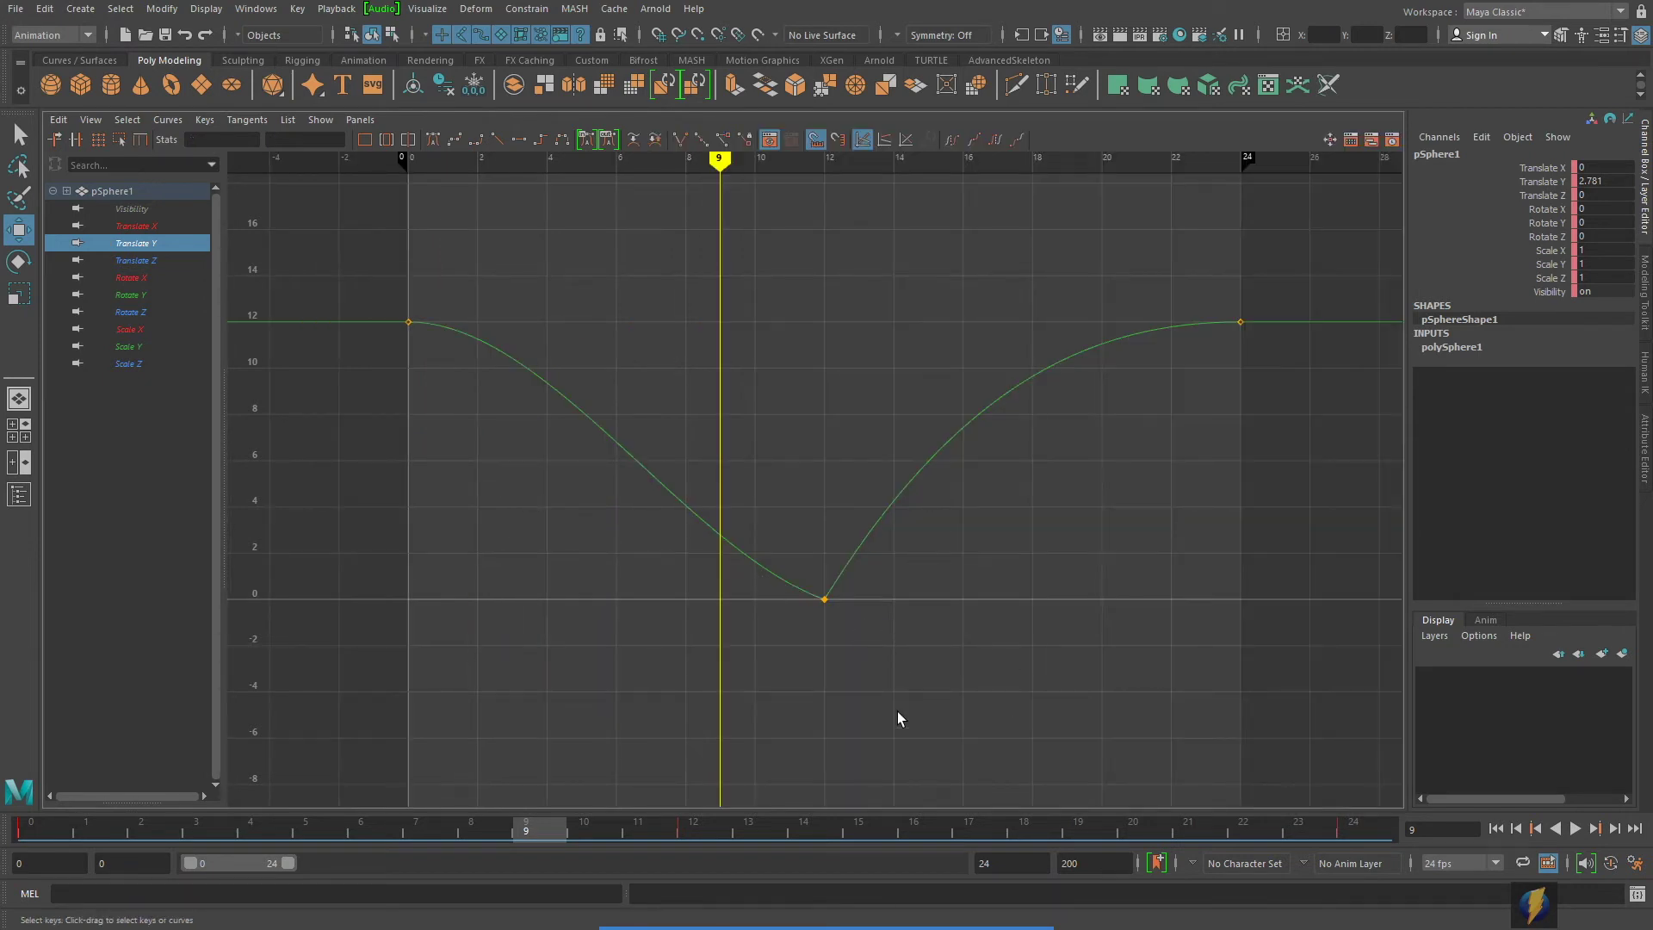
drag(876, 680, 876, 680)
click(902, 908)
drag(779, 455, 682, 155)
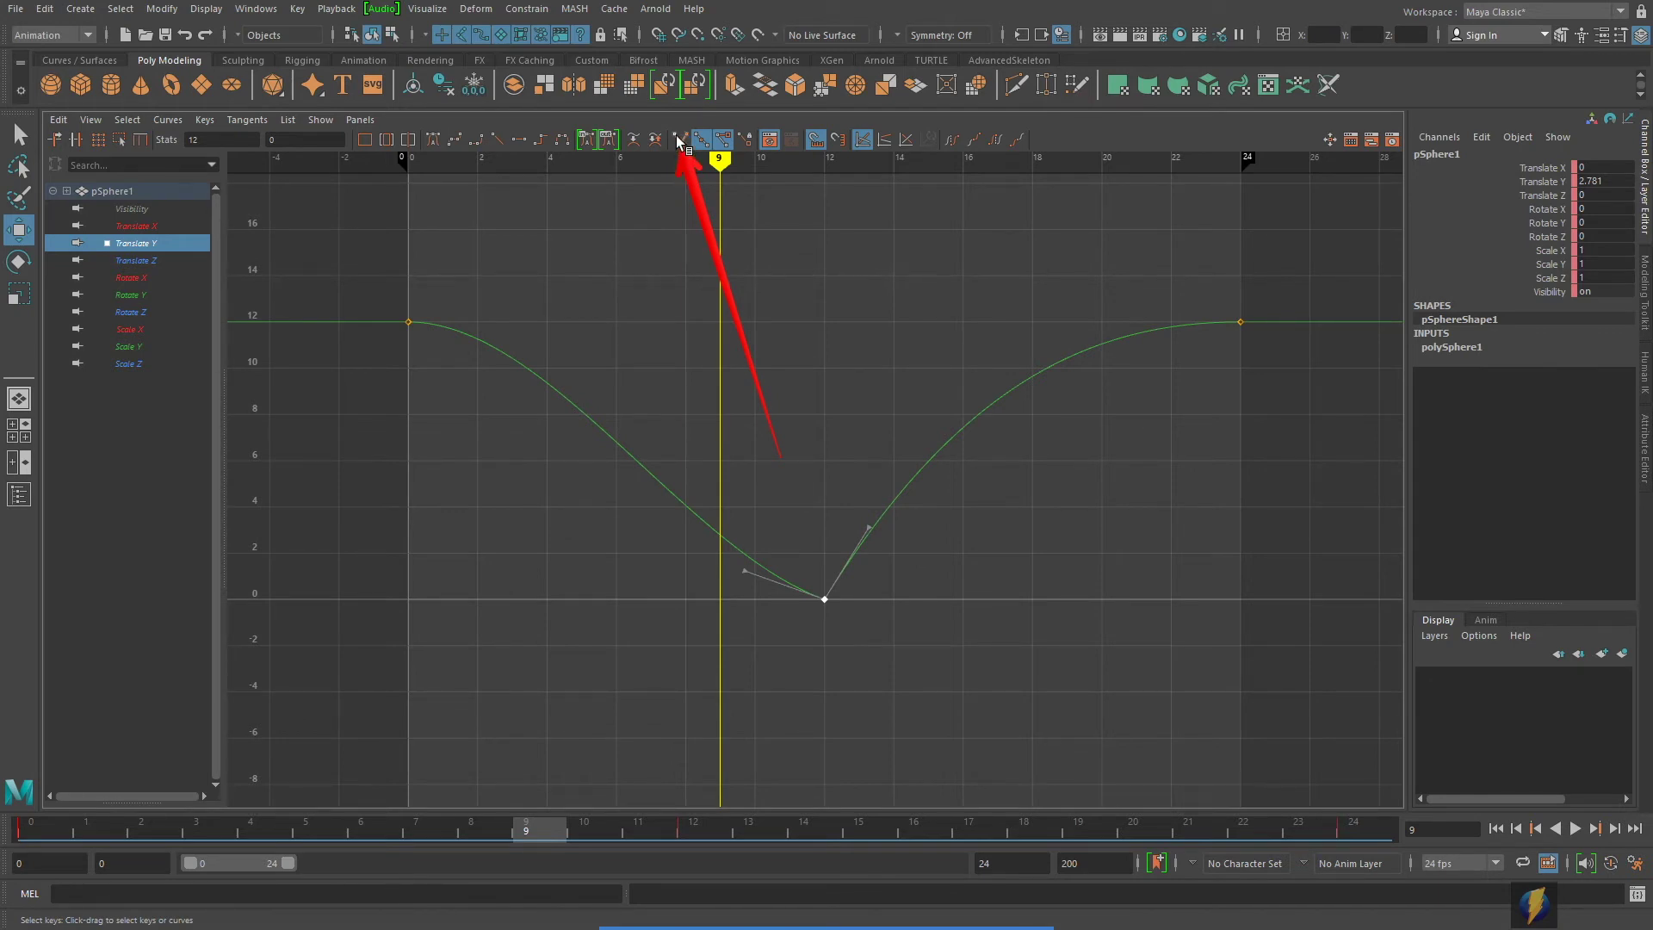
click(679, 139)
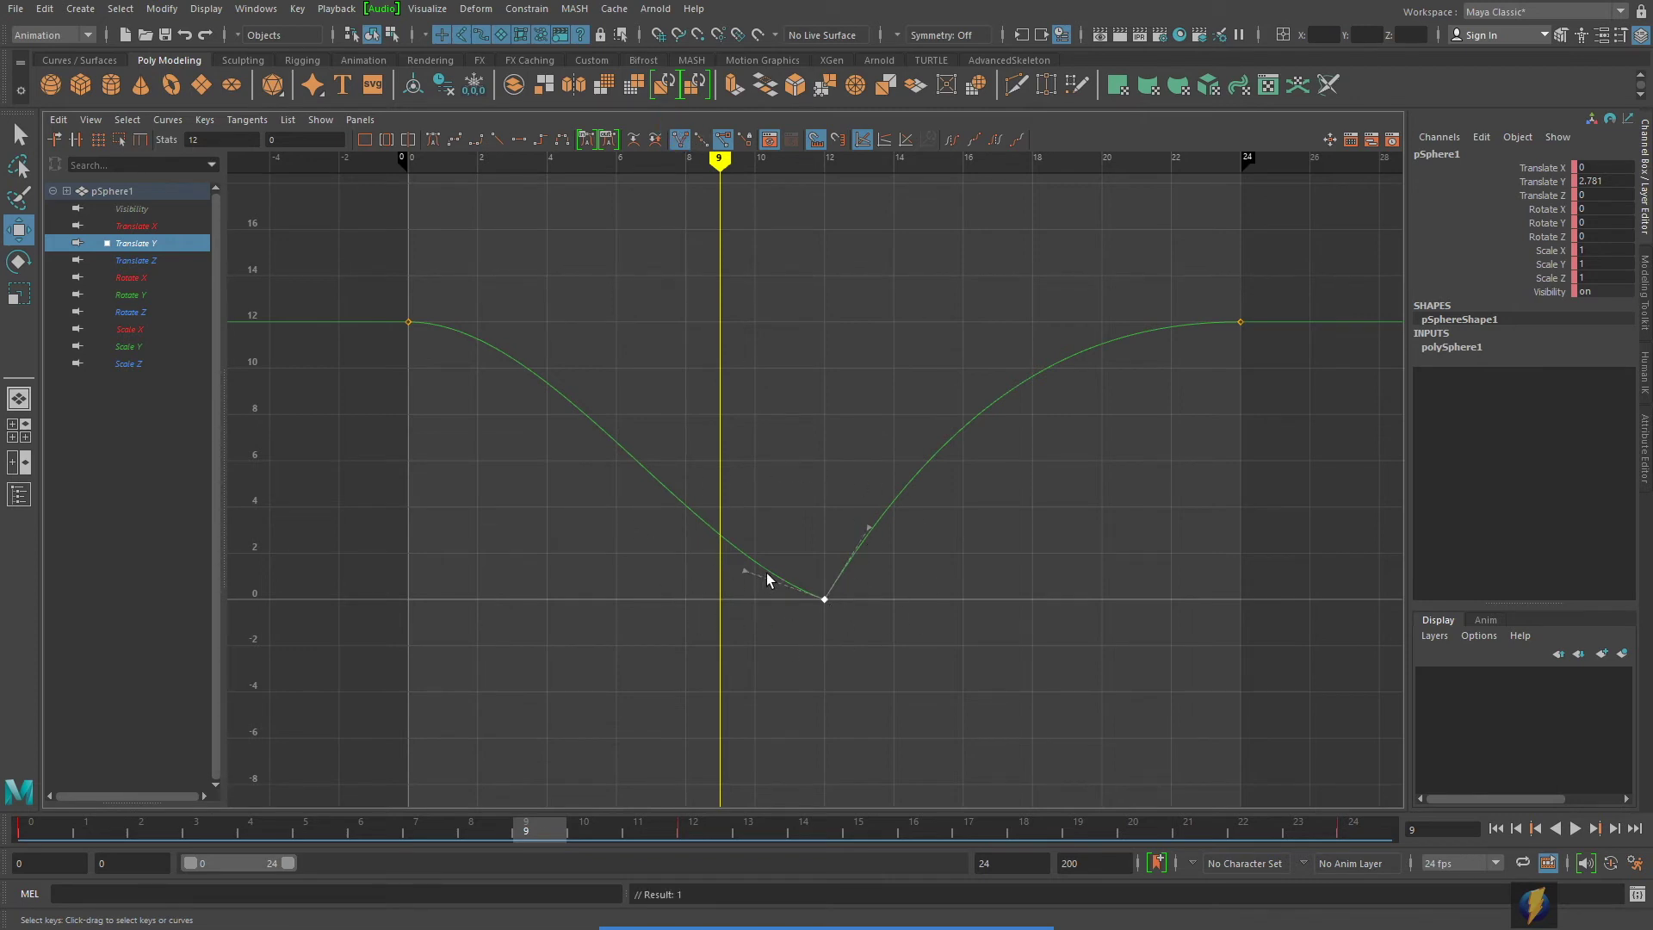
- Steepen the frame 12 key's incoming and outgoing tangents independently to form a sharp V at the ground contact
mouse_move(689, 546)
mouse_down()
mouse_move(769, 585)
mouse_move(775, 546)
mouse_move(826, 505)
mouse_move(755, 545)
mouse_move(808, 514)
mouse_move(786, 520)
mouse_move(772, 534)
mouse_move(837, 517)
mouse_move(855, 531)
mouse_up()
click(870, 528)
click(880, 586)
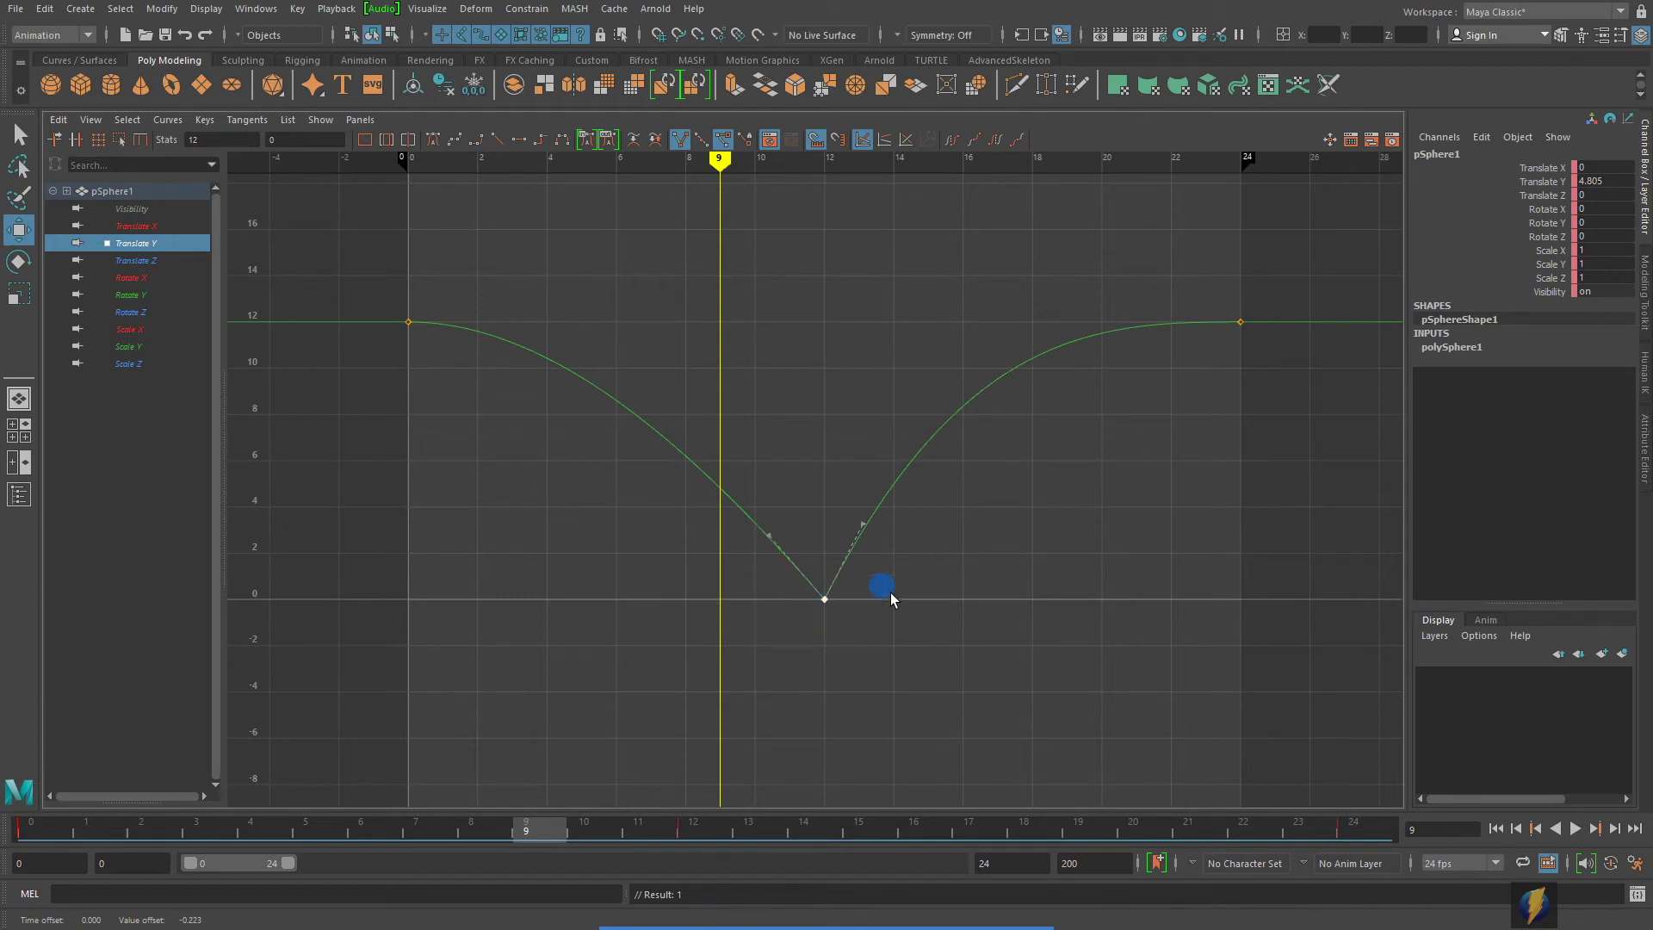
key(f)
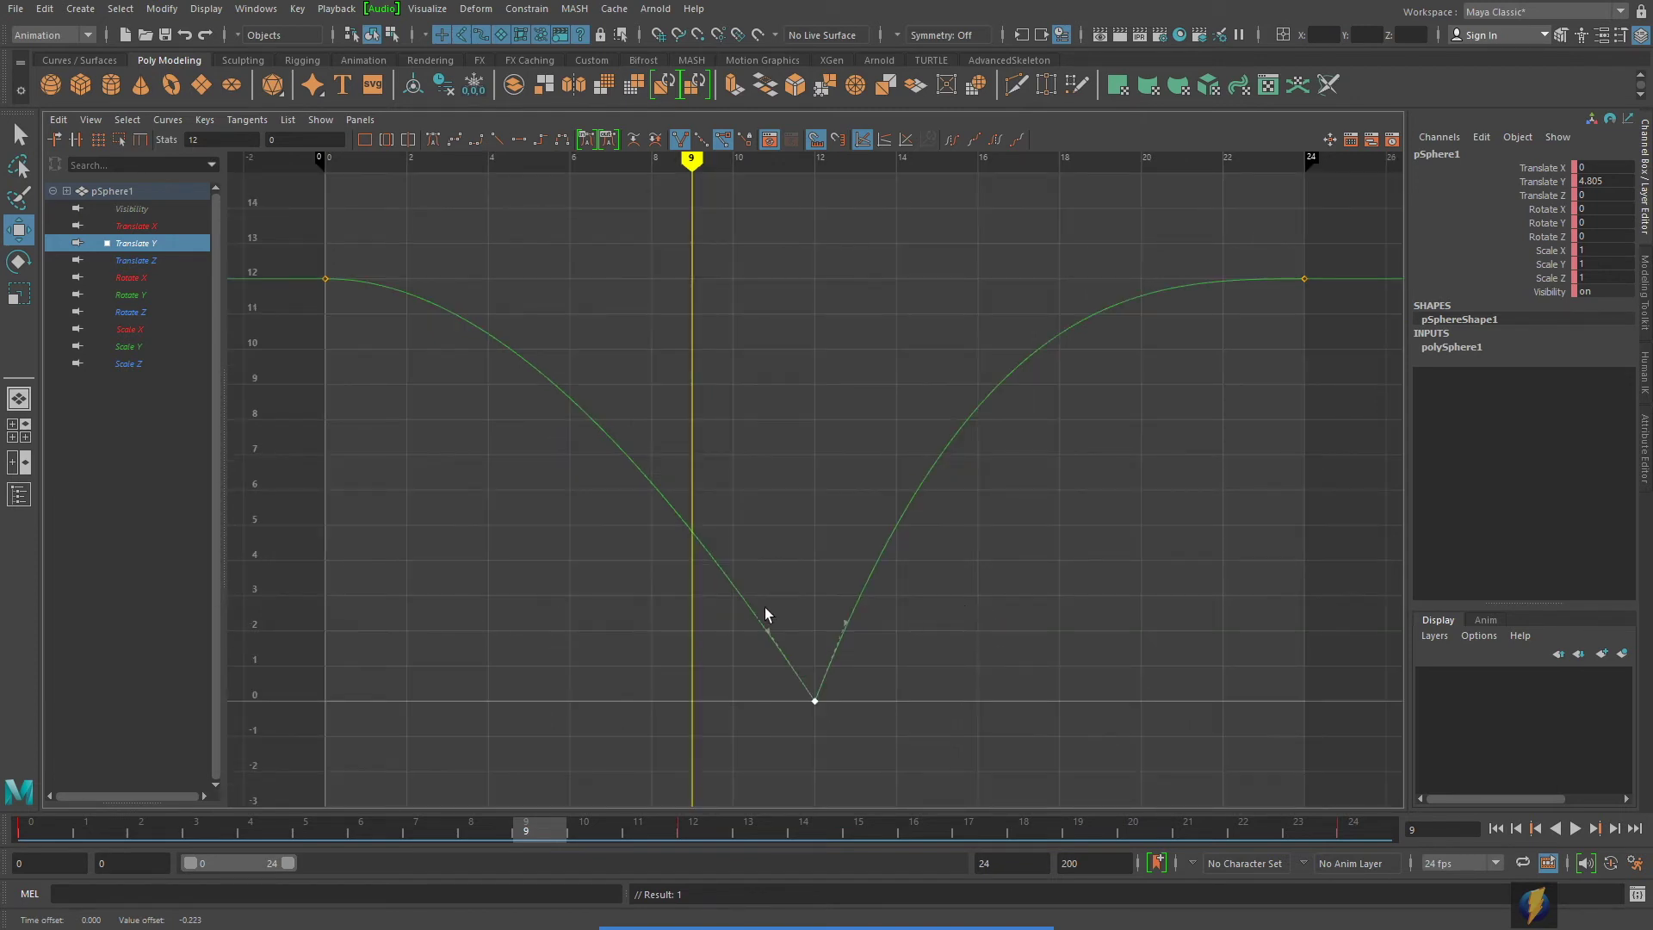
drag(764, 607, 835, 622)
click(842, 602)
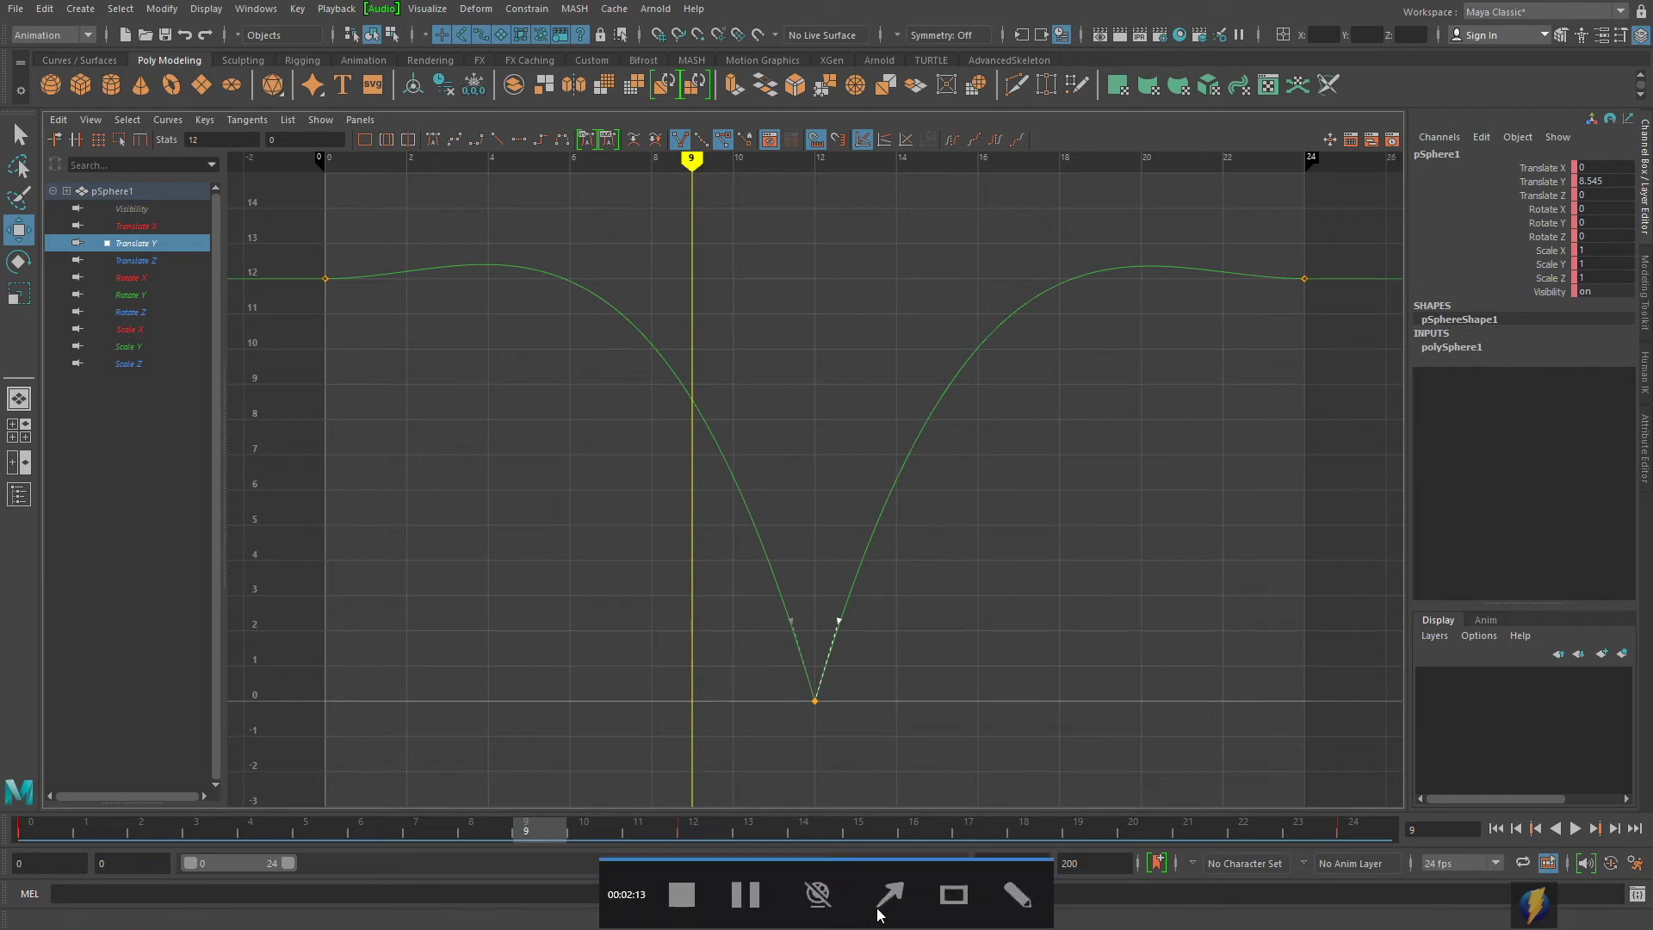
- Play the ball's animation from frame 0 beside its curve, examining the motion near the top of the bounce
click(883, 895)
mouse_move(920, 172)
mouse_down()
mouse_move(561, 273)
mouse_move(307, 299)
mouse_move(330, 274)
mouse_move(430, 258)
mouse_move(583, 287)
mouse_move(334, 271)
mouse_move(325, 284)
mouse_move(889, 244)
mouse_move(1294, 264)
mouse_up()
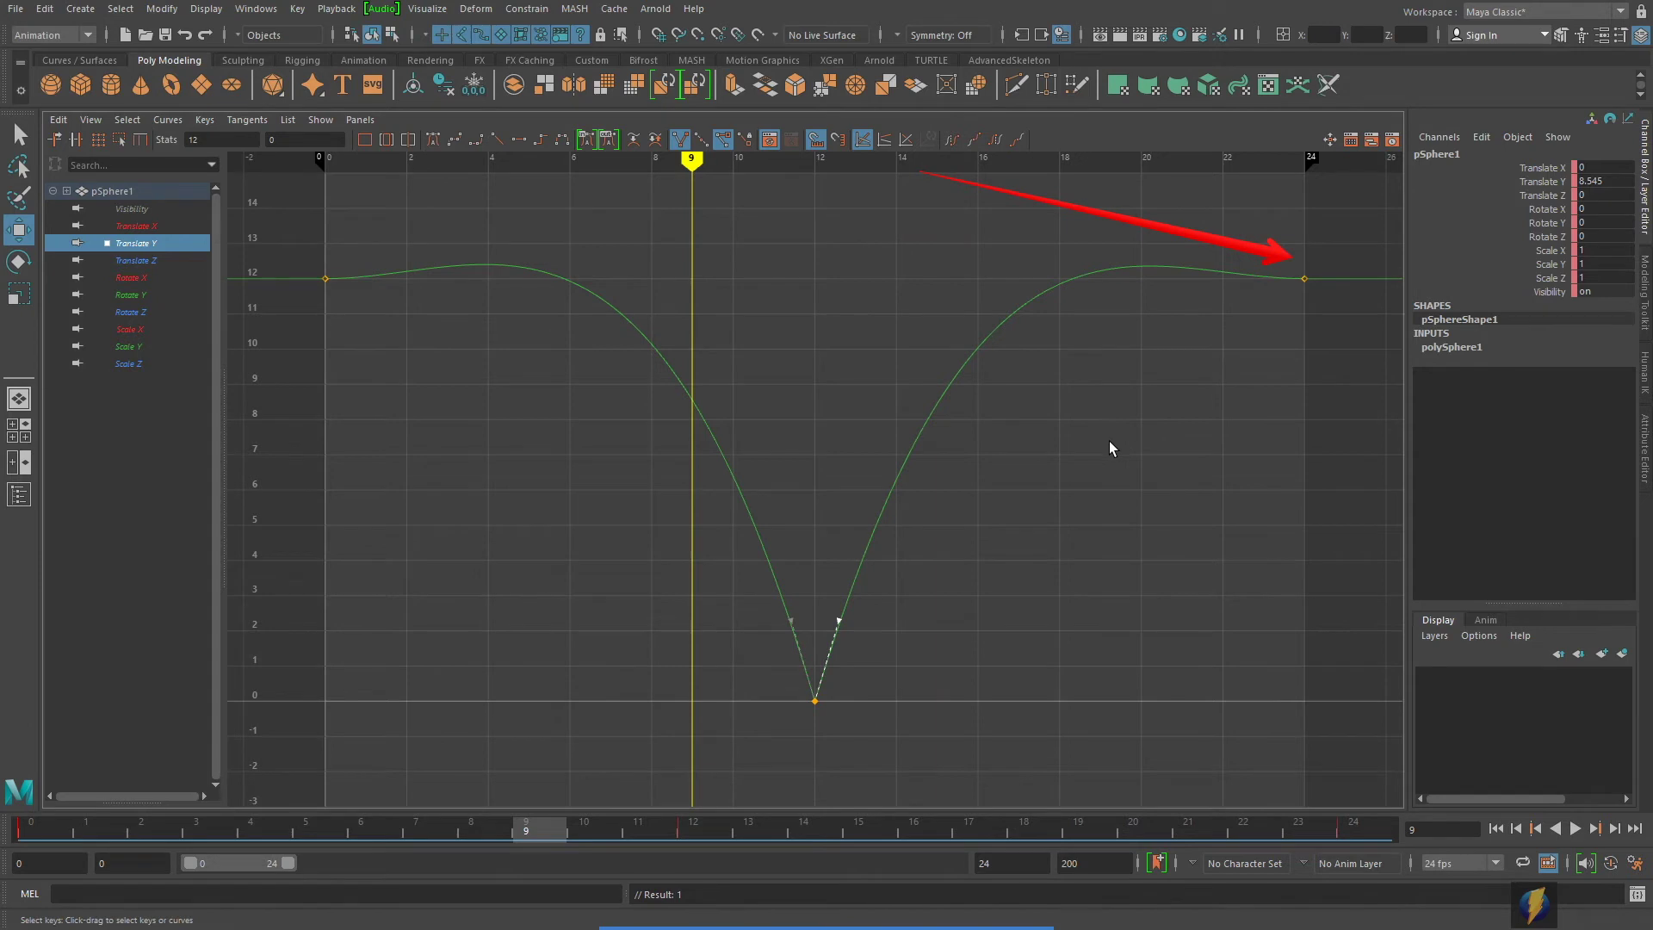
key(space)
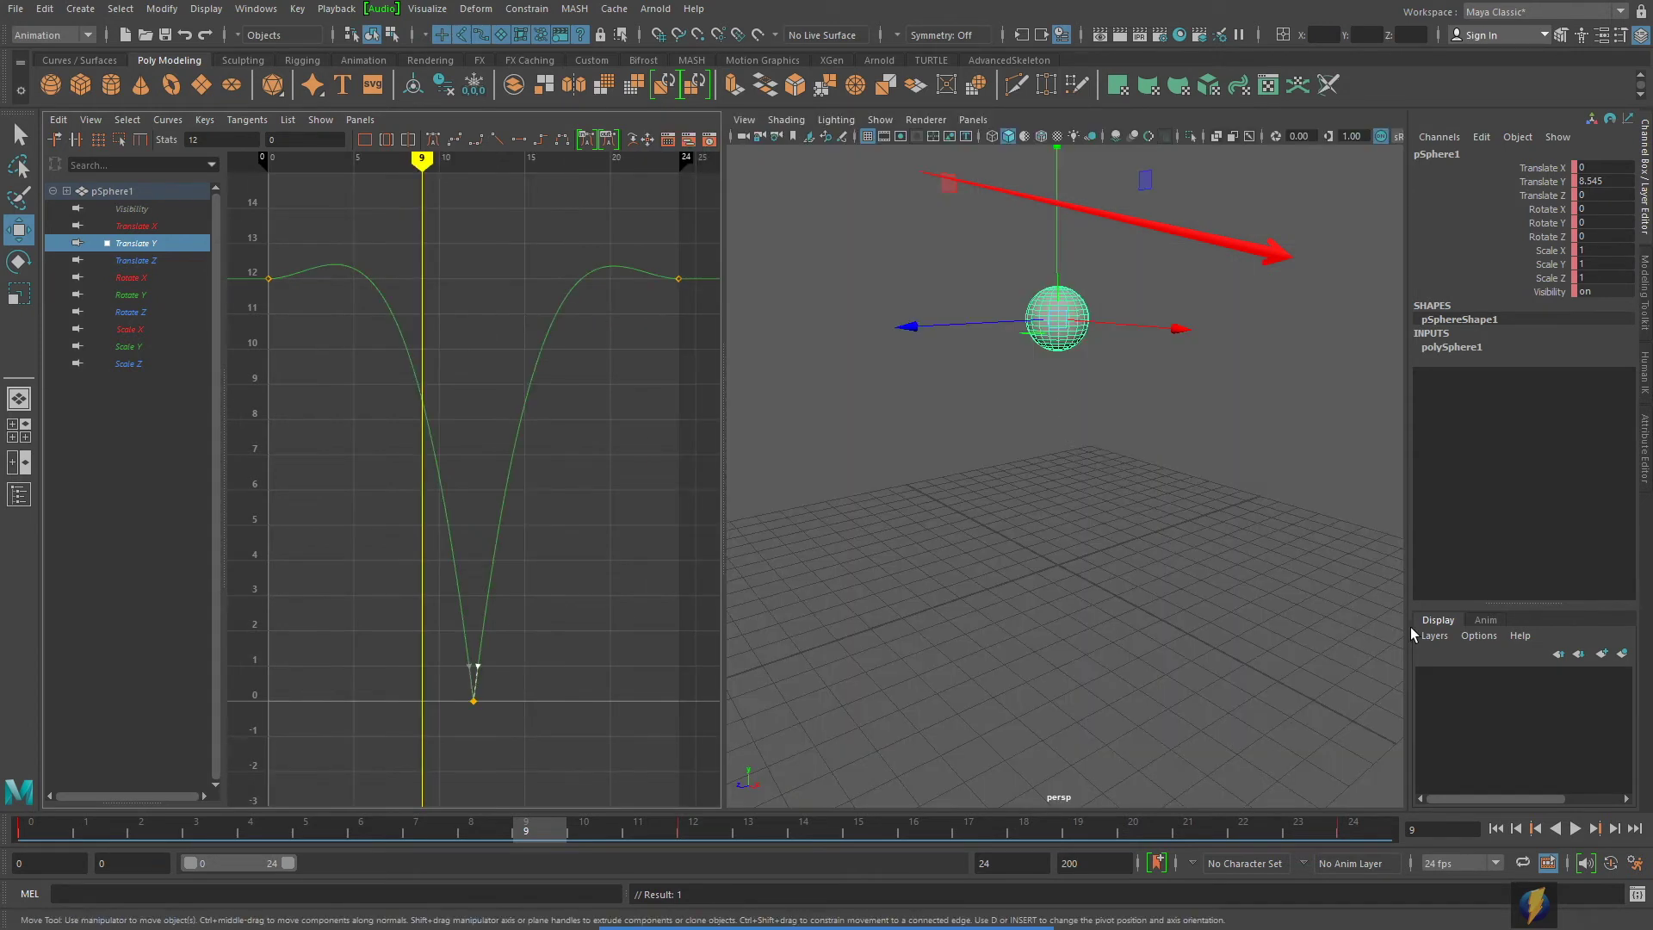
click(1495, 829)
click(1576, 828)
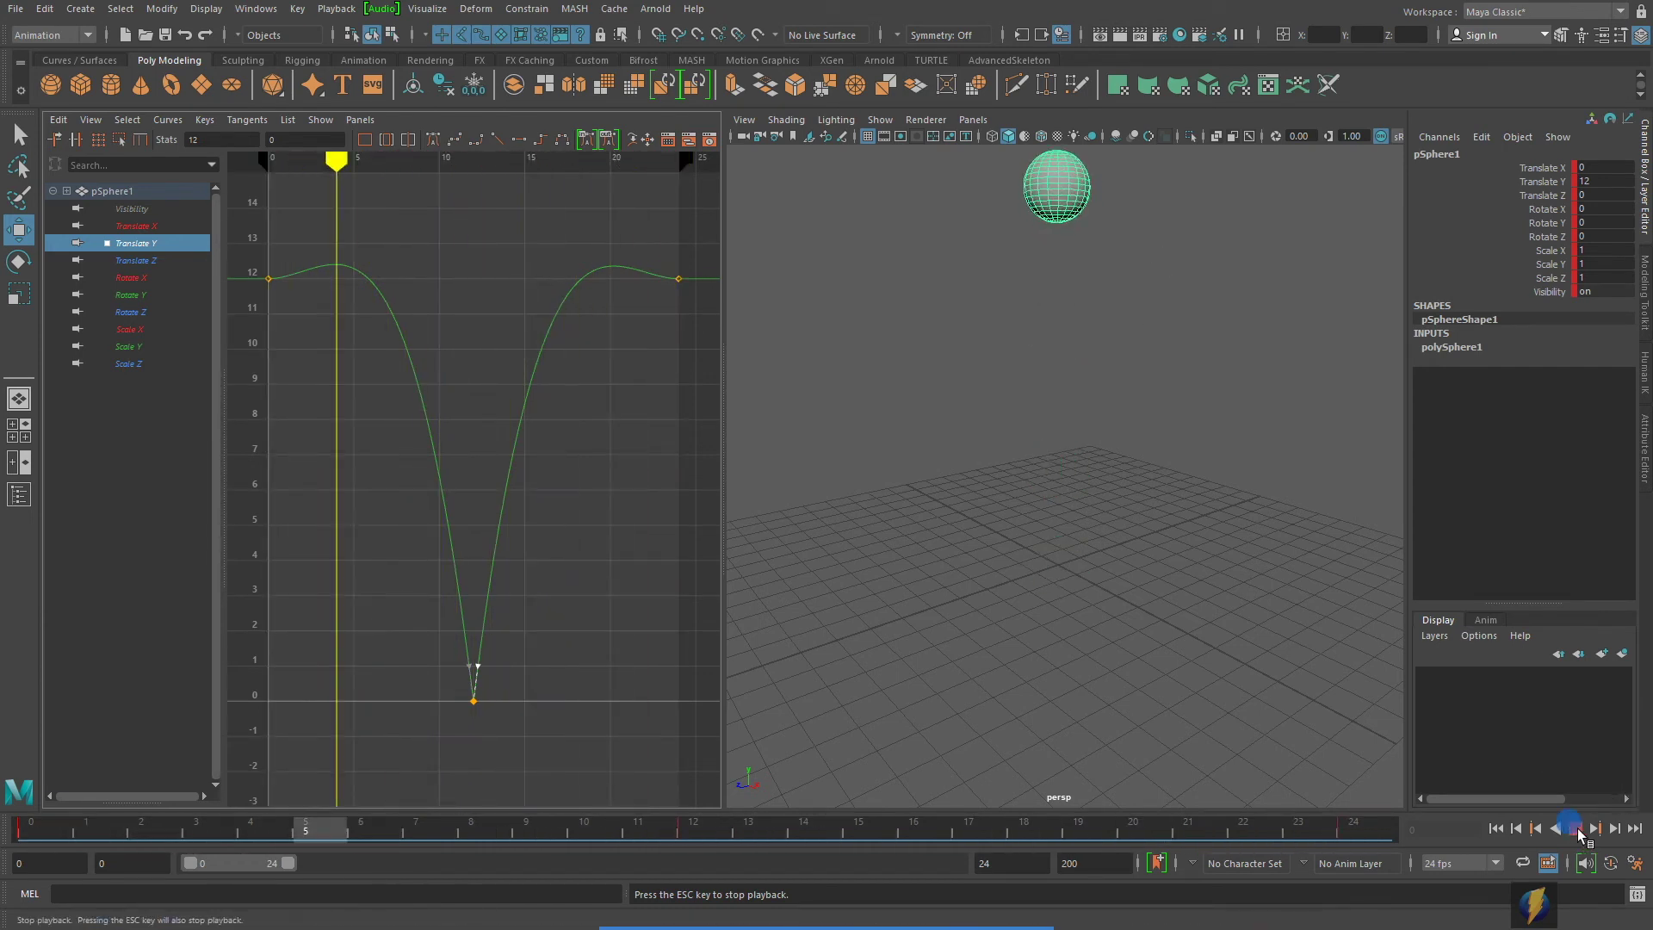
key(Escape)
- Ease the frame 12 key's incoming and outgoing tangents outward so the curve stays at or below 12 near frames 0 and 24
key(space)
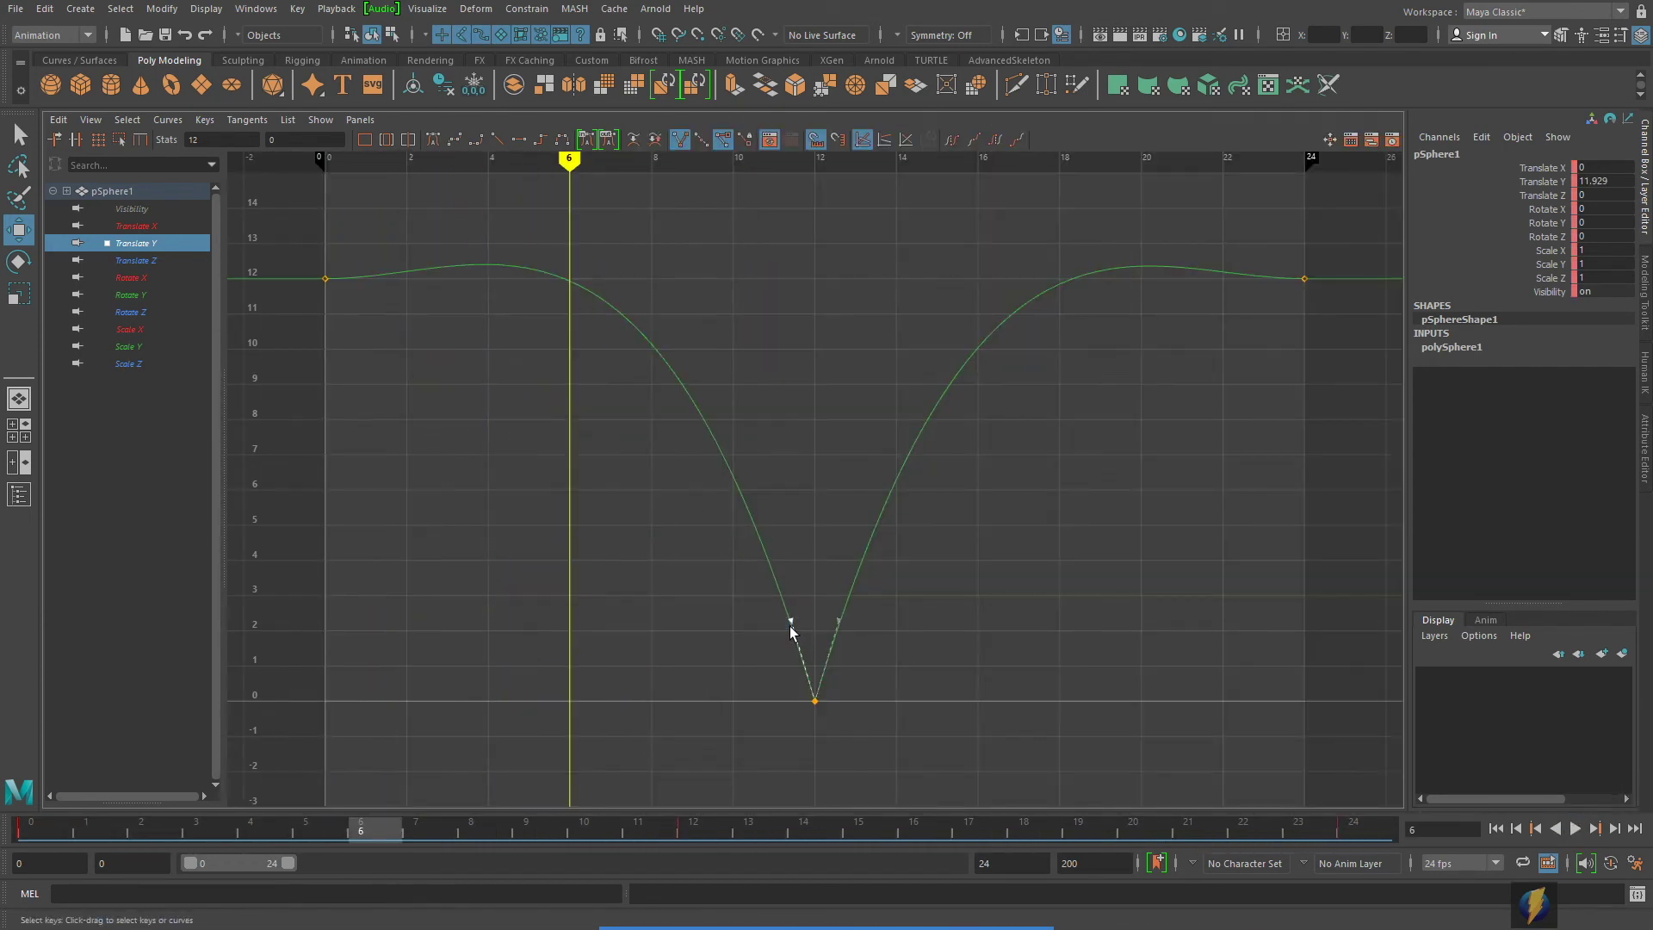
drag(791, 629, 779, 617)
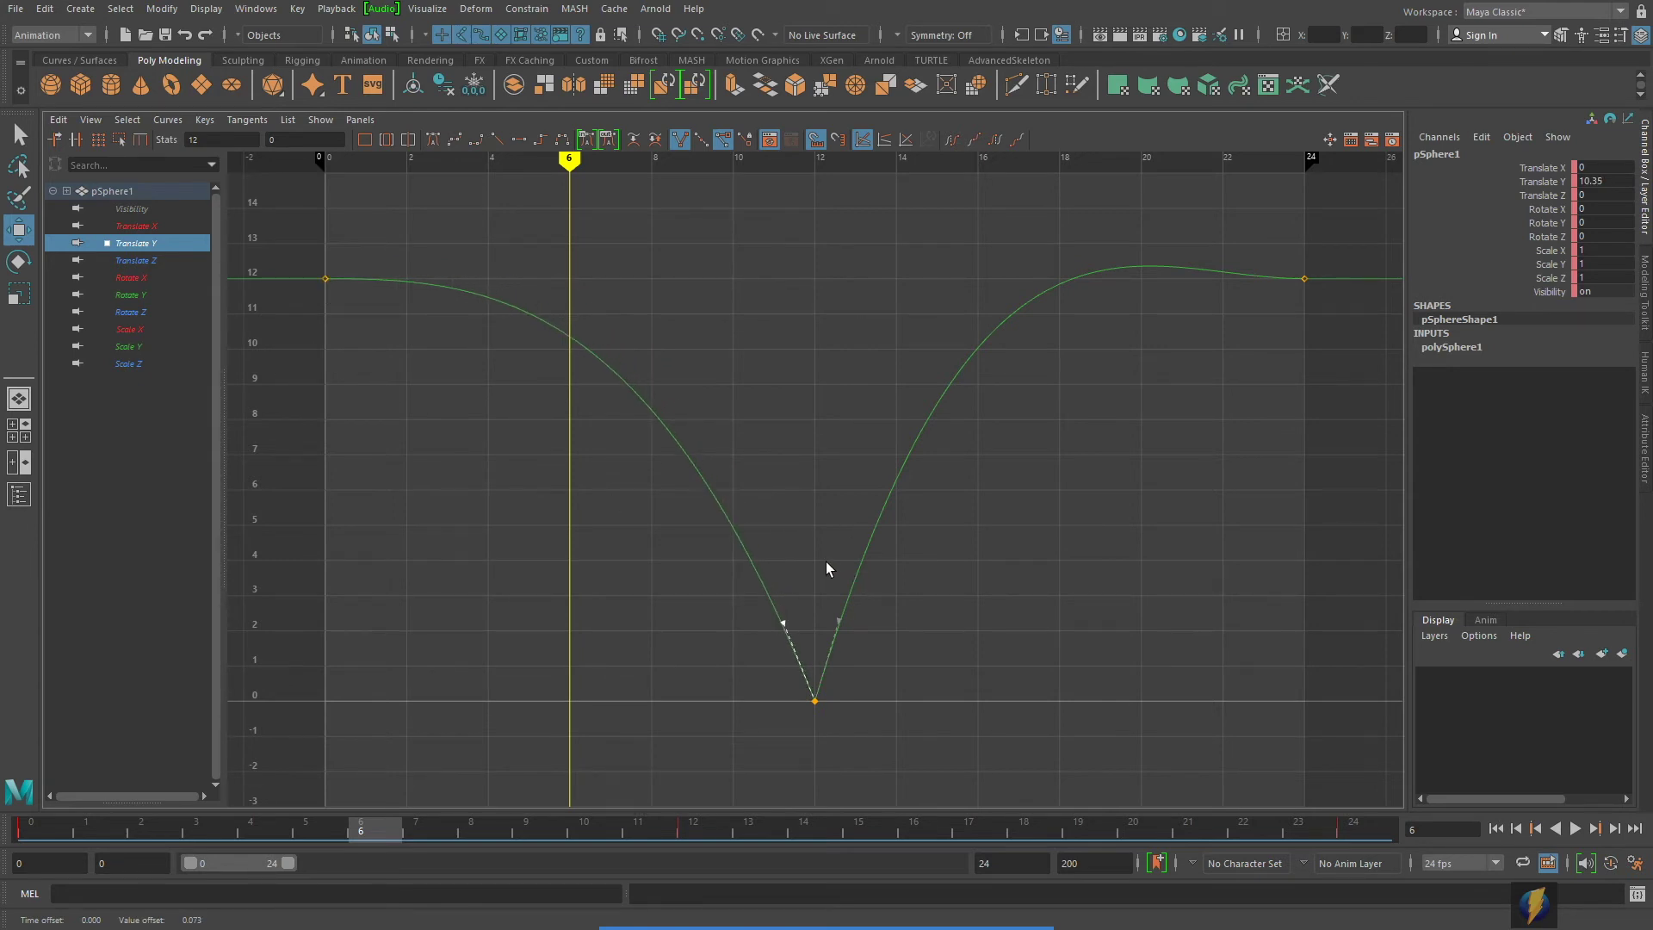
drag(840, 618, 846, 622)
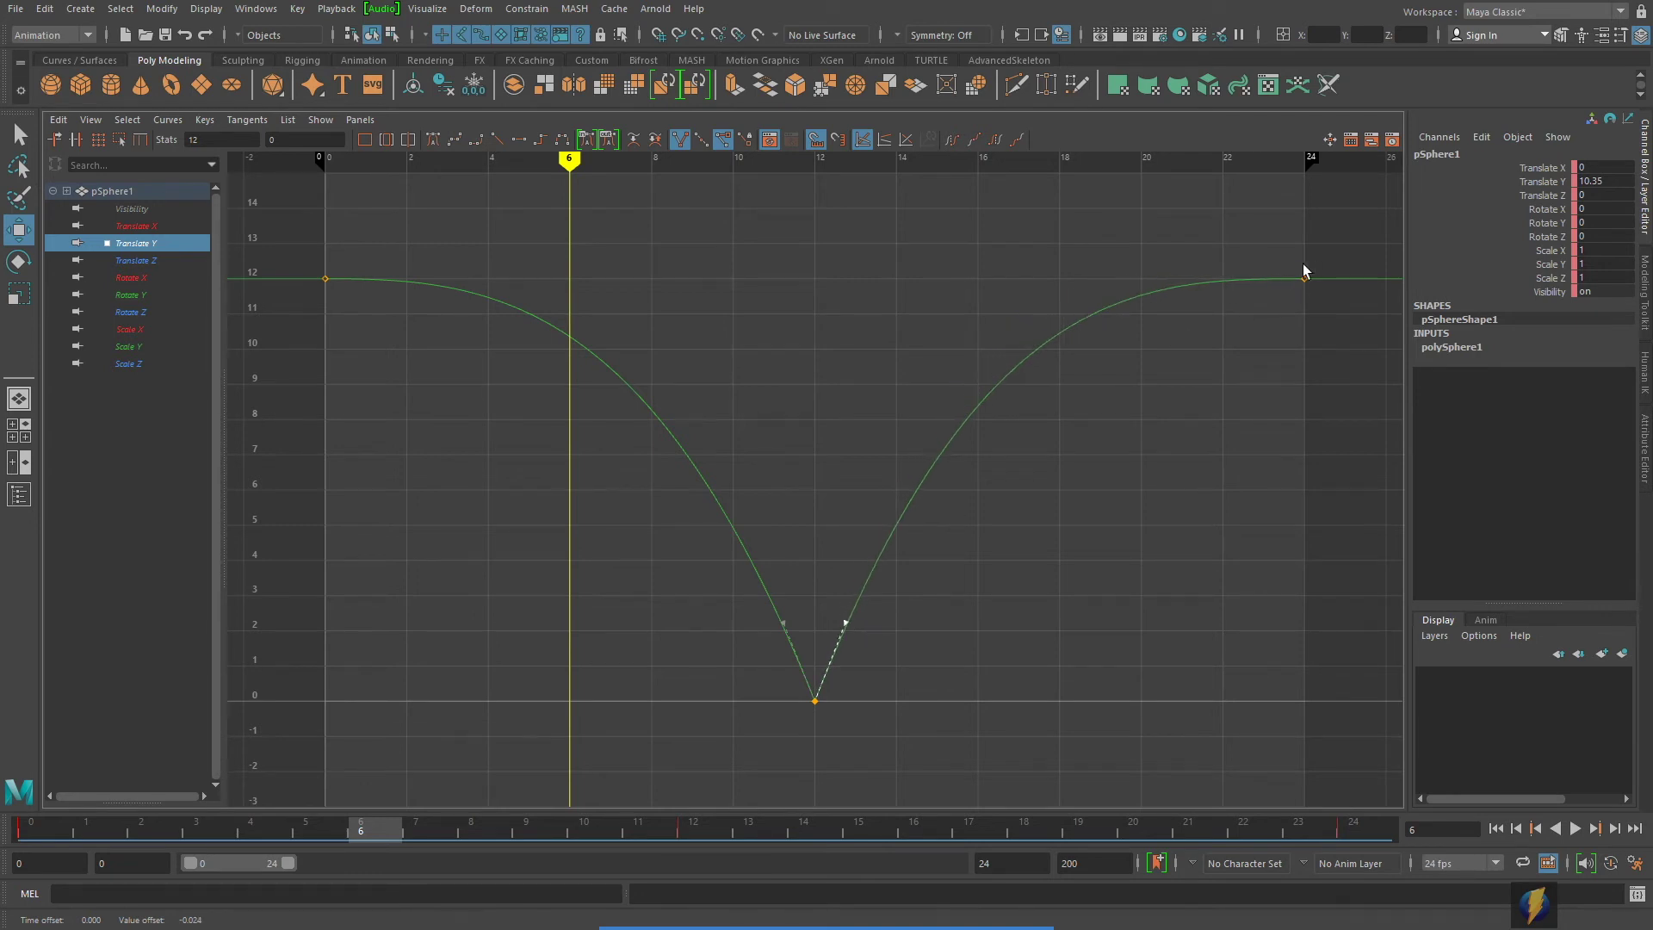
drag(831, 558, 846, 621)
- Play back the bounce in an enlarged perspective view and compare the motion with the full-size Translate Y curve
key(space)
key(space)
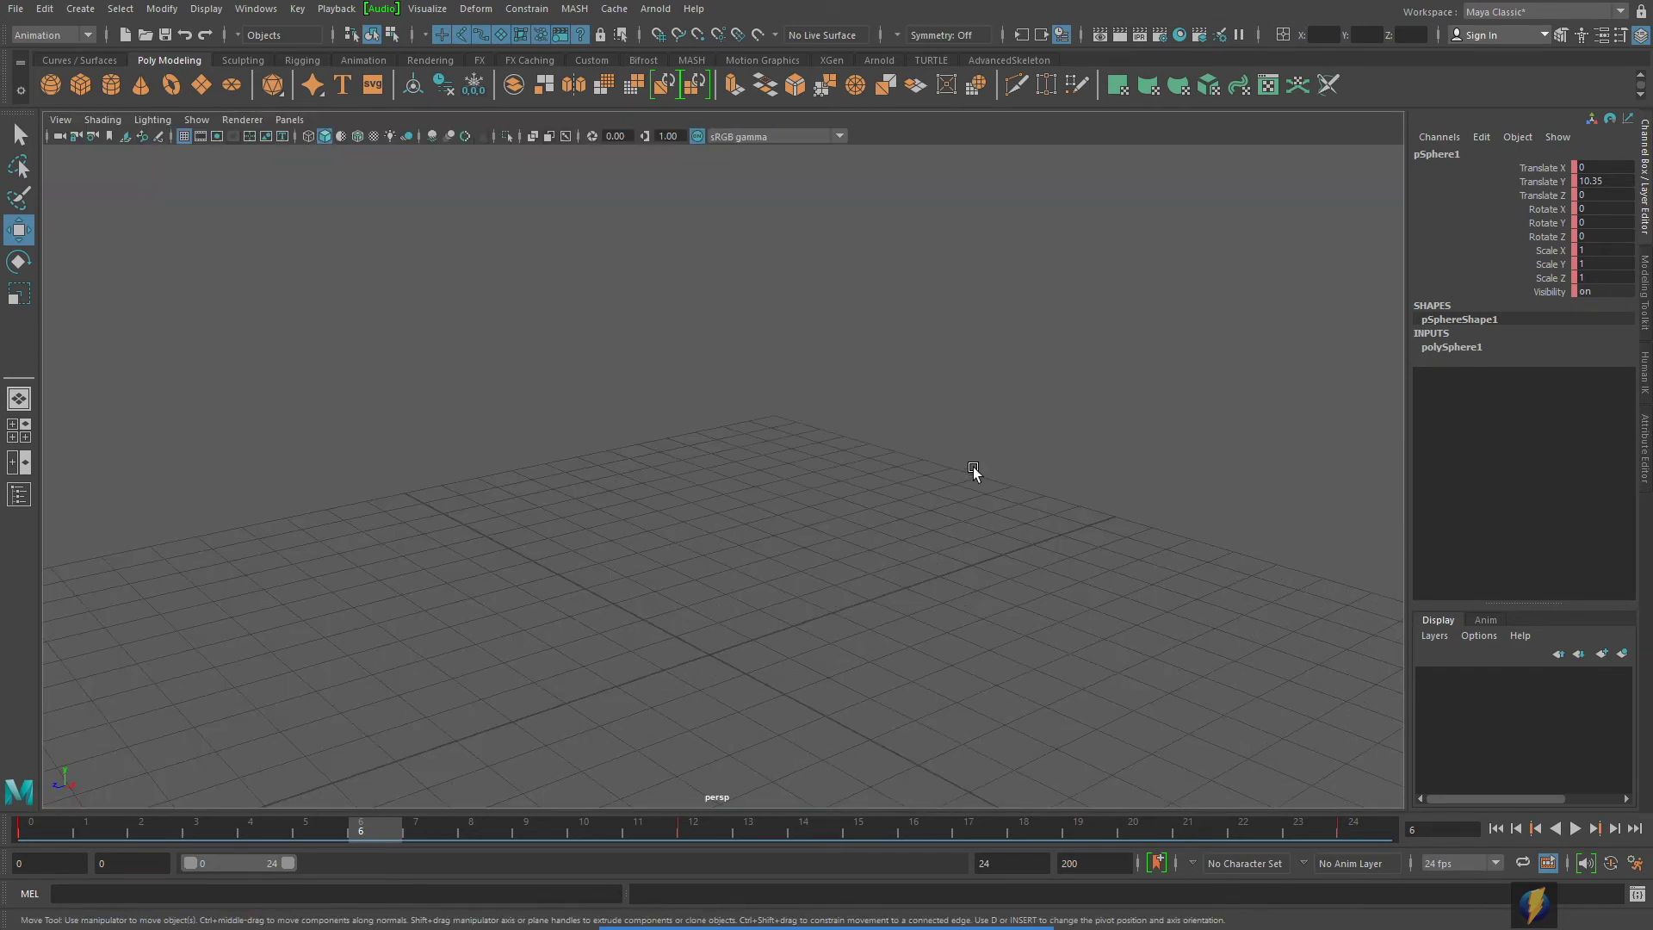
alt+right_drag(1067, 458, 754, 456)
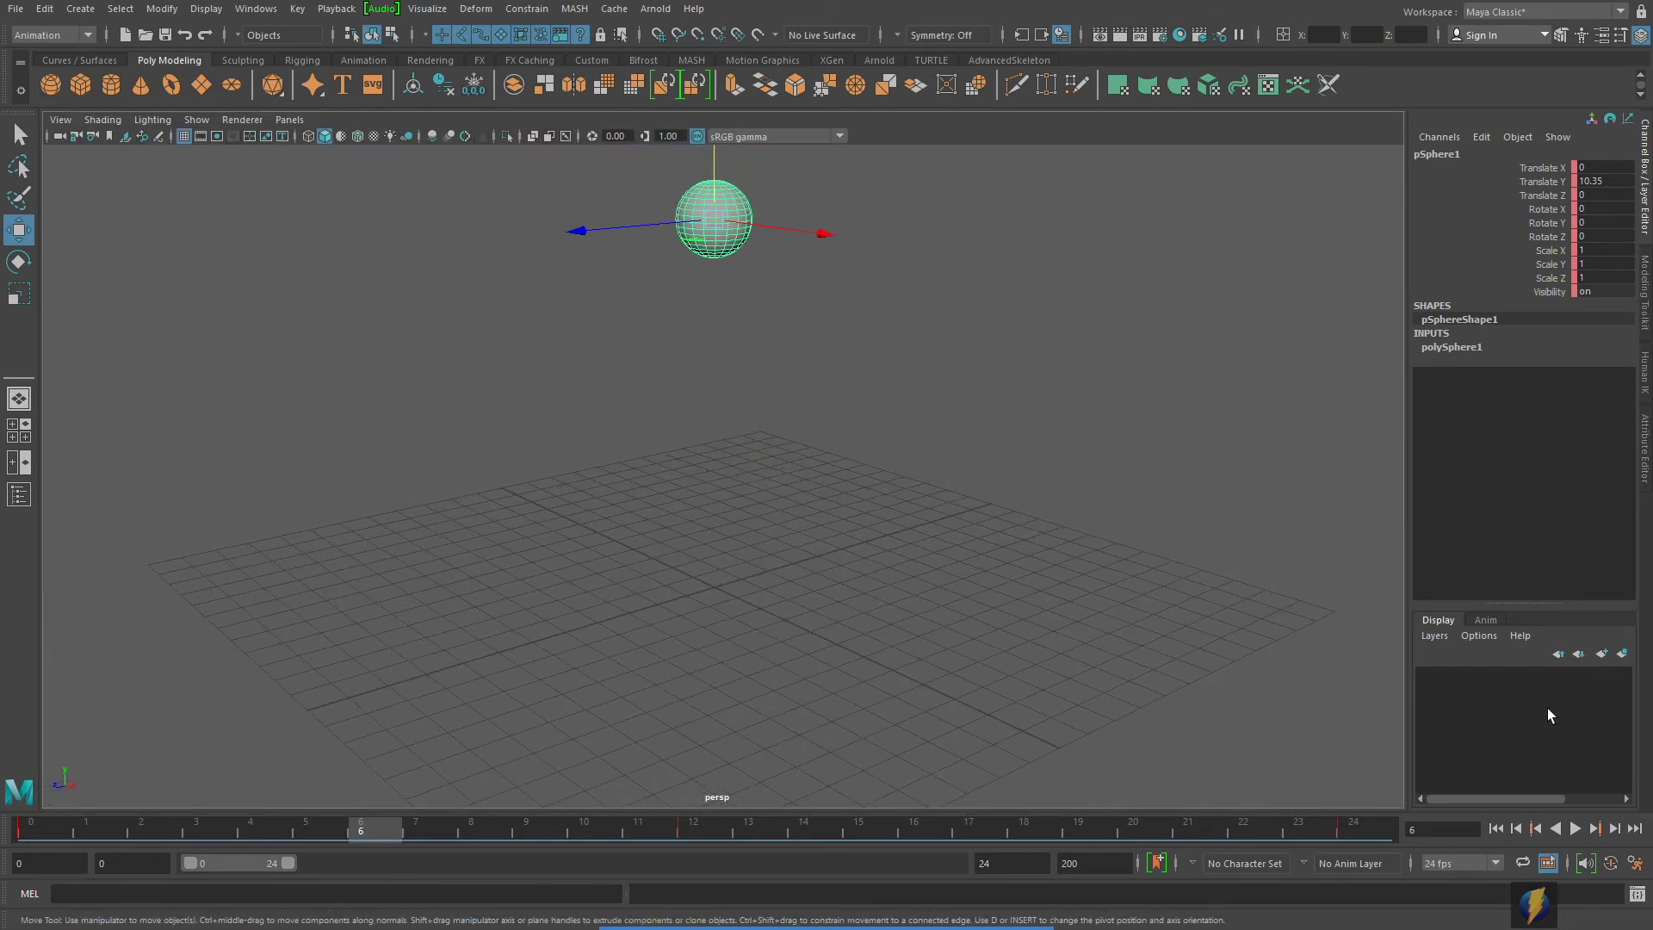
click(1575, 829)
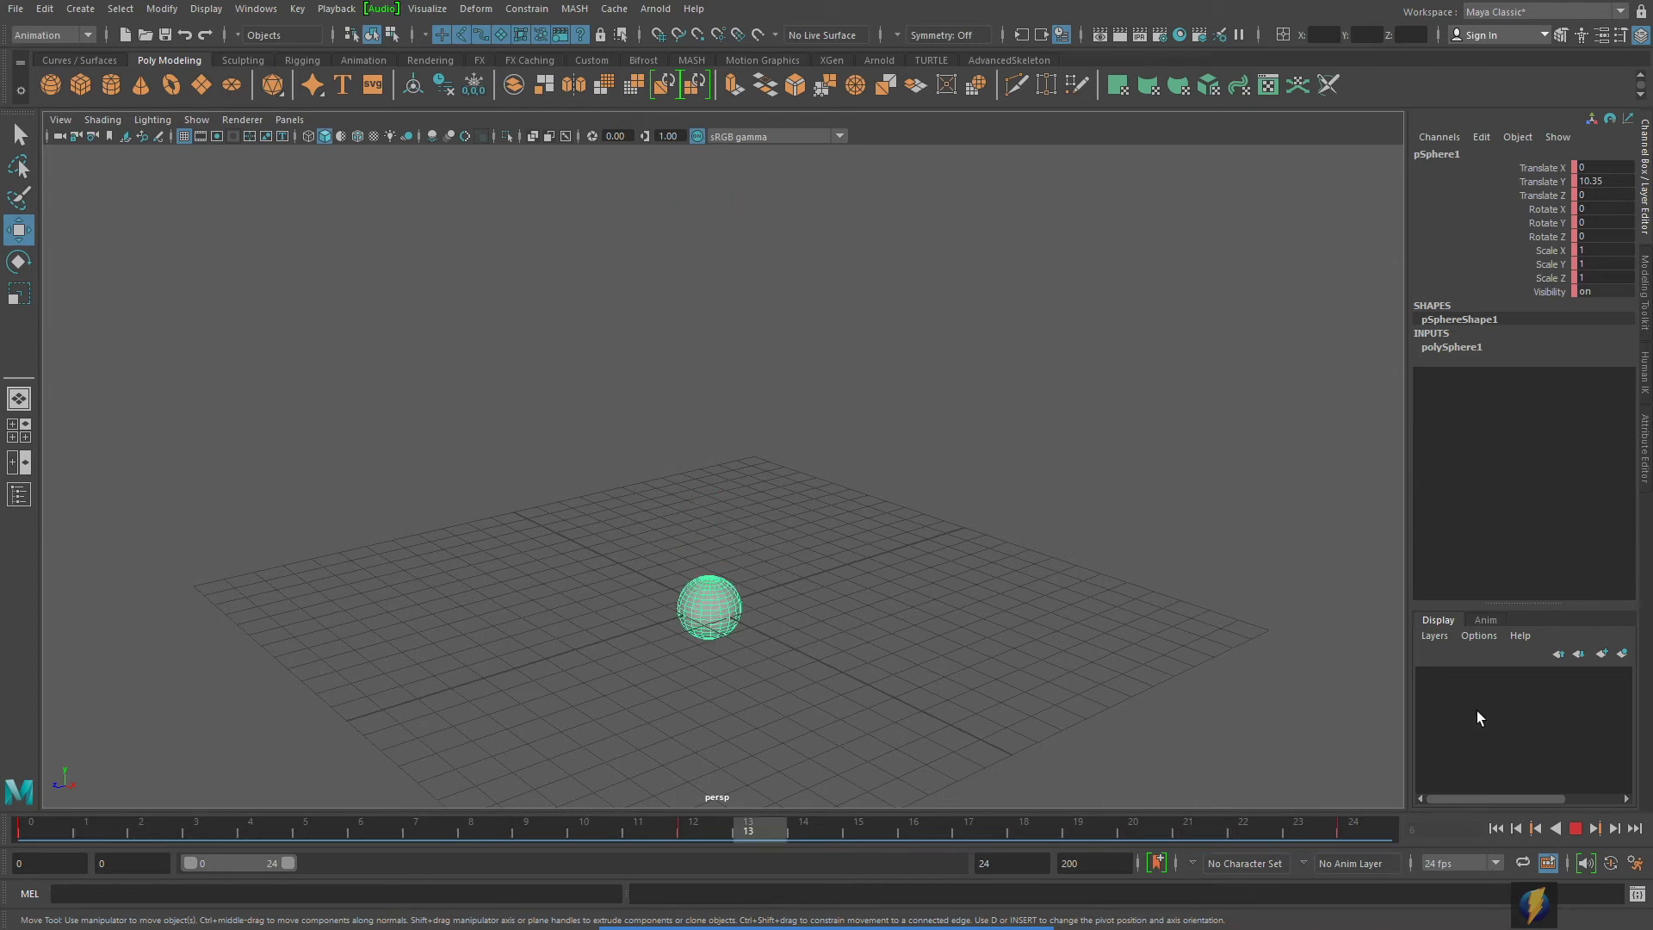
click(1574, 828)
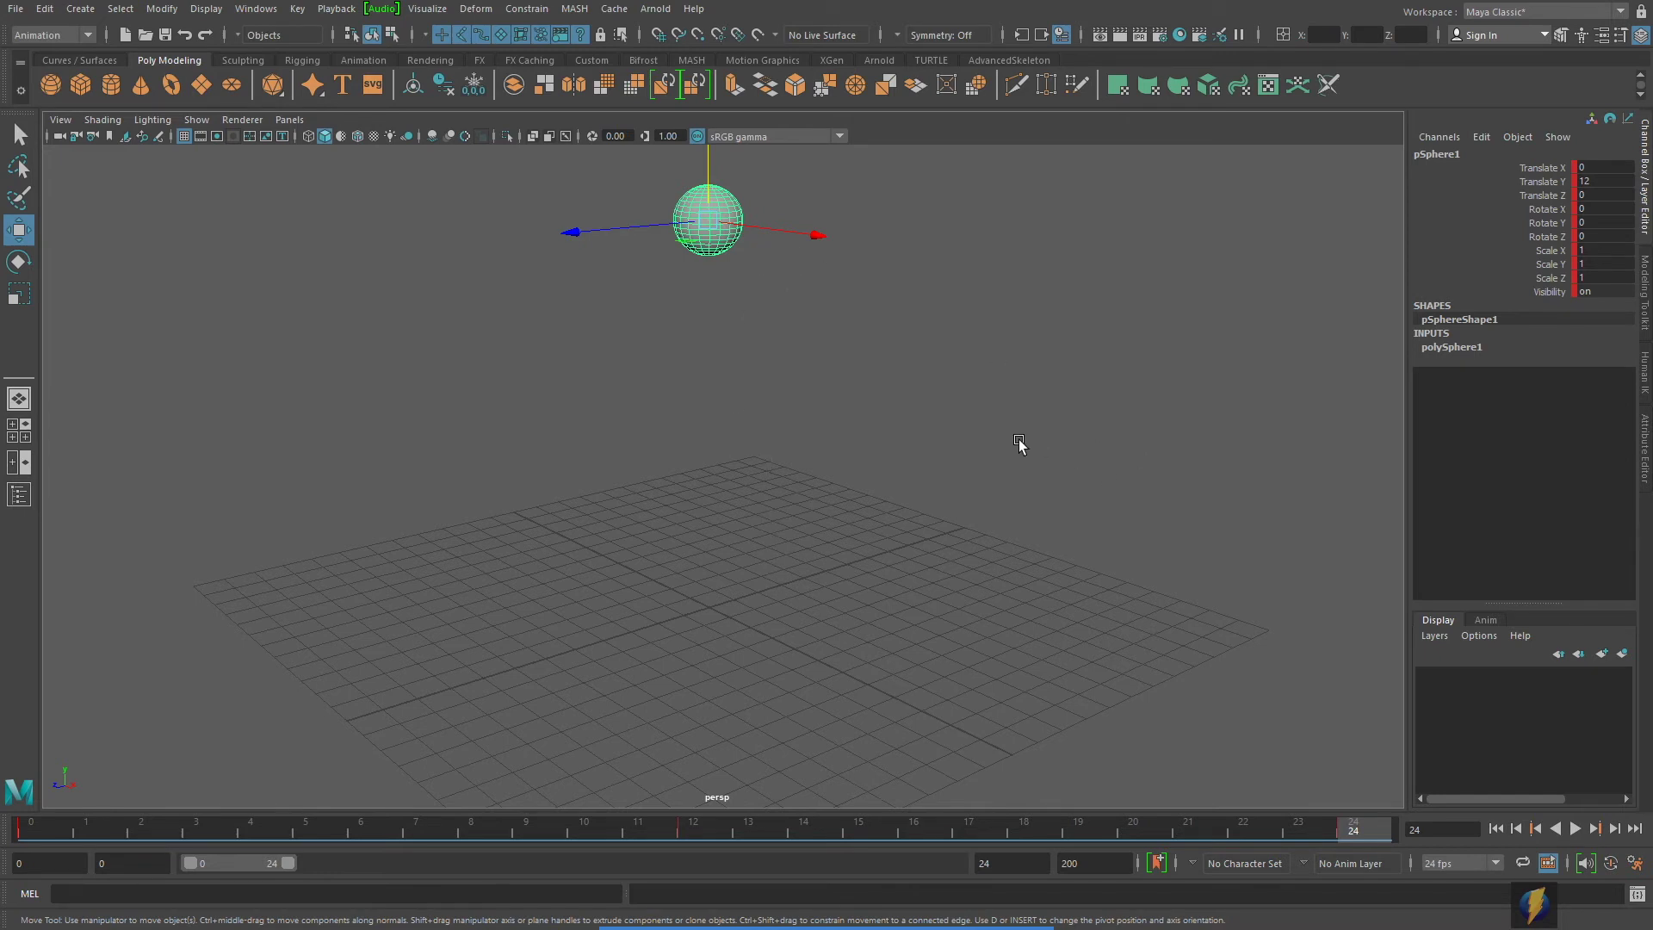
key(space)
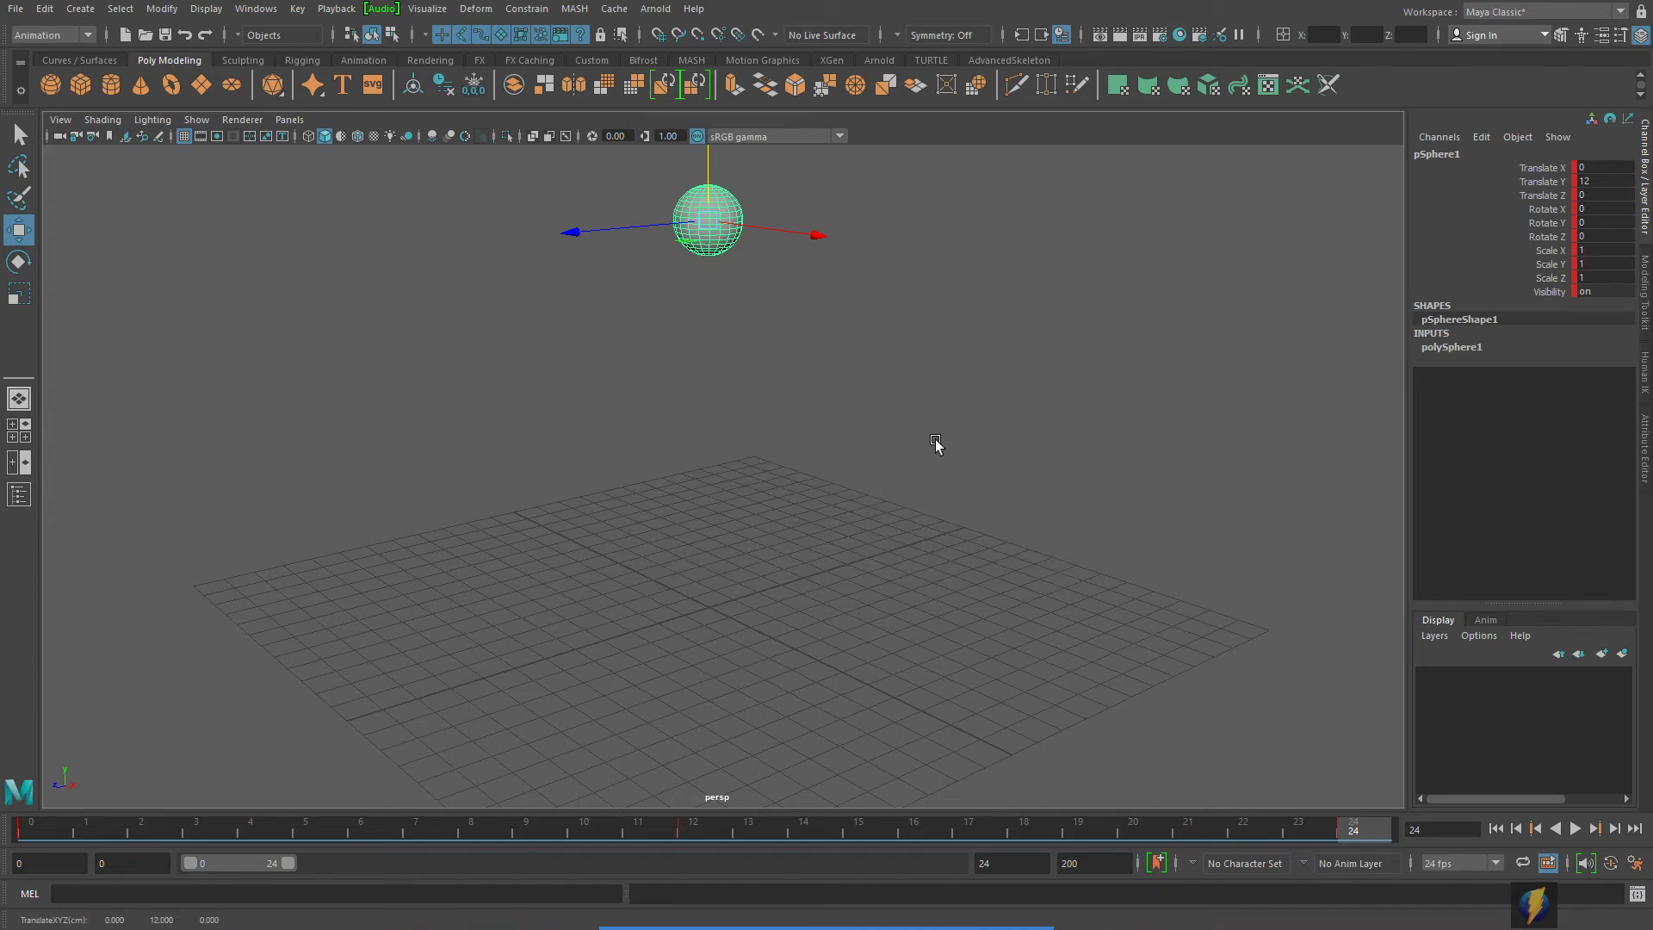
key(space)
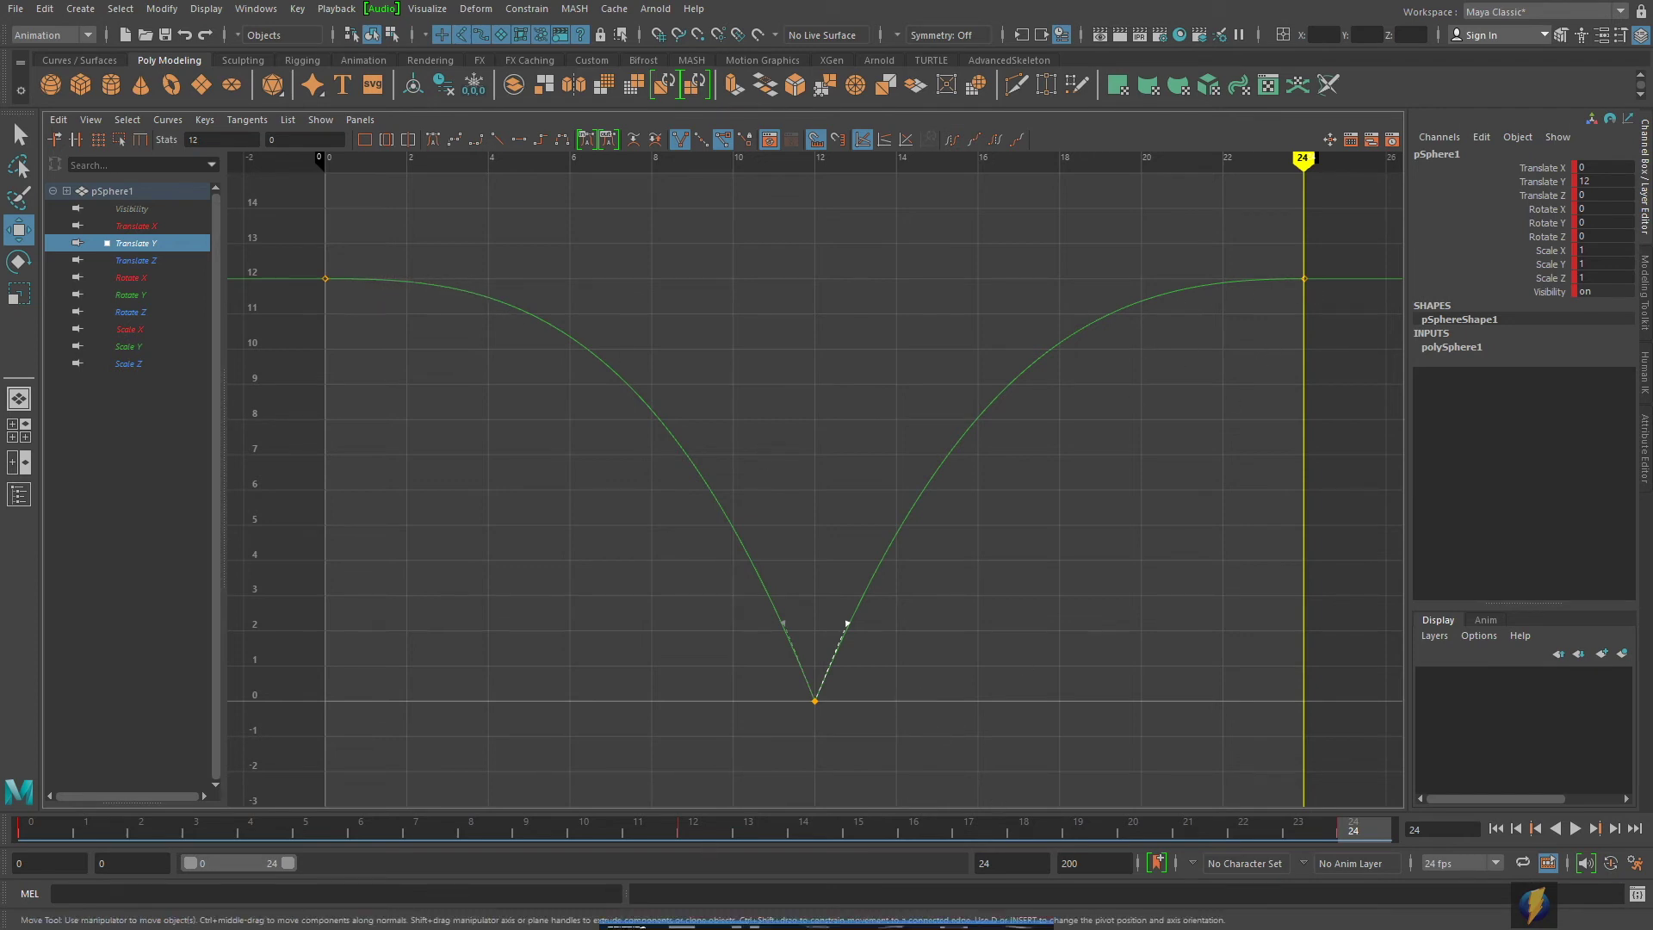
mouse_move(658, 234)
mouse_down()
mouse_move(499, 211)
mouse_move(1221, 281)
mouse_move(446, 197)
mouse_move(384, 266)
mouse_move(561, 347)
mouse_move(1312, 278)
mouse_move(814, 458)
mouse_move(816, 652)
mouse_up()
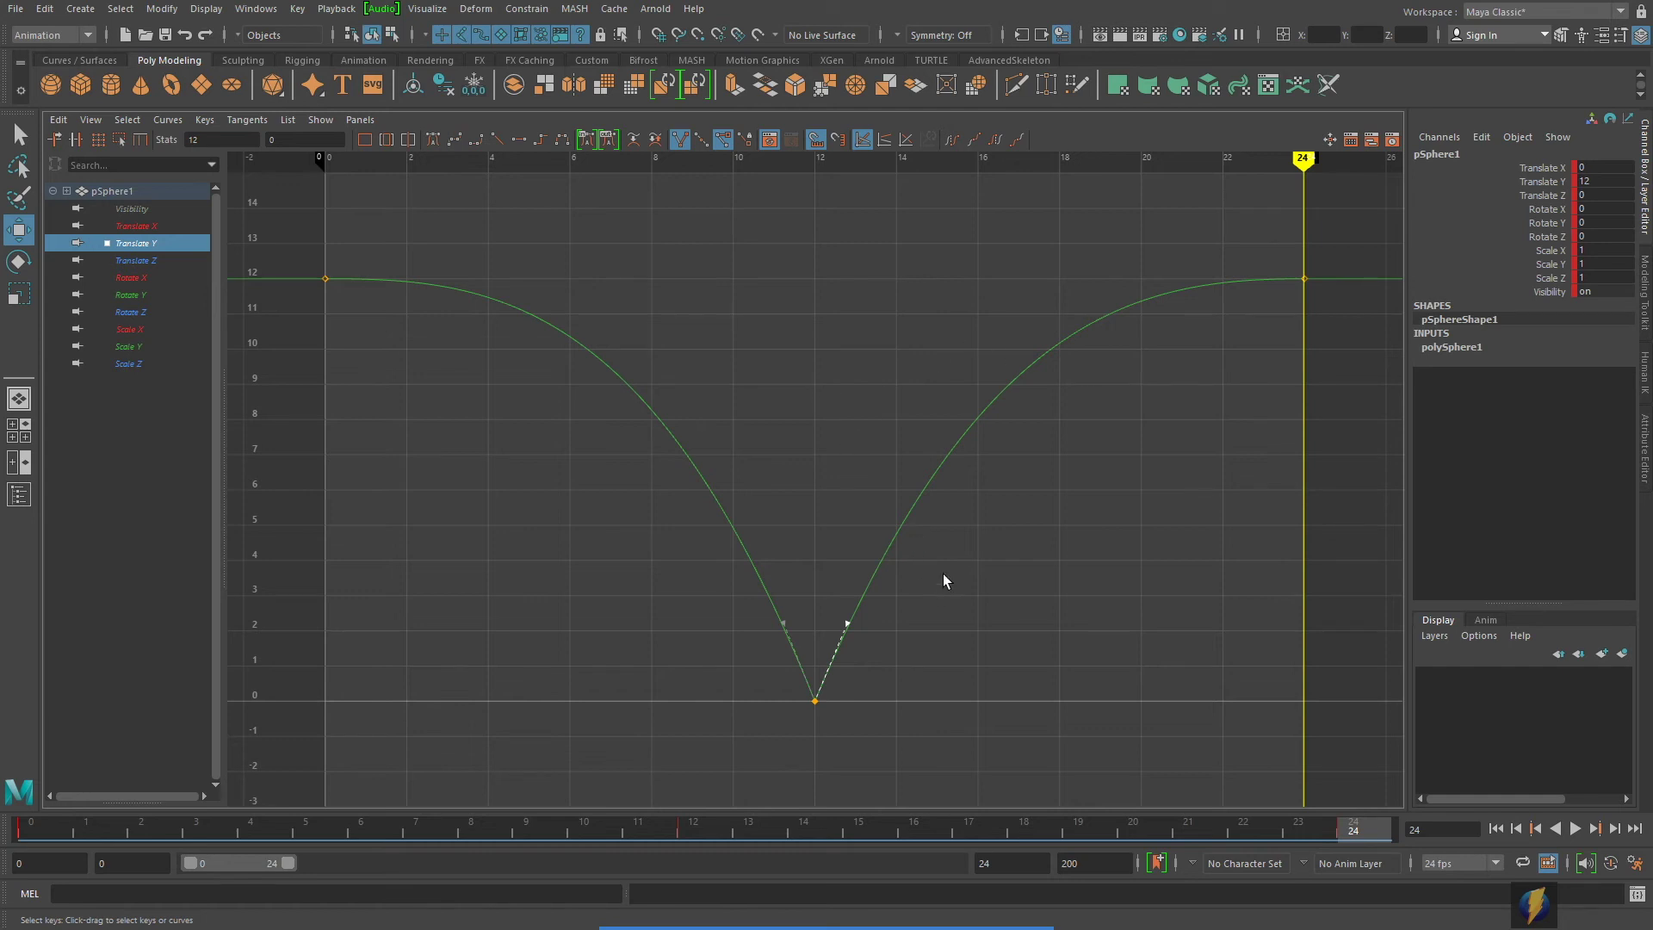
- Return to the enlarged perspective view and turn on ghosting for the selected sphere
key(space)
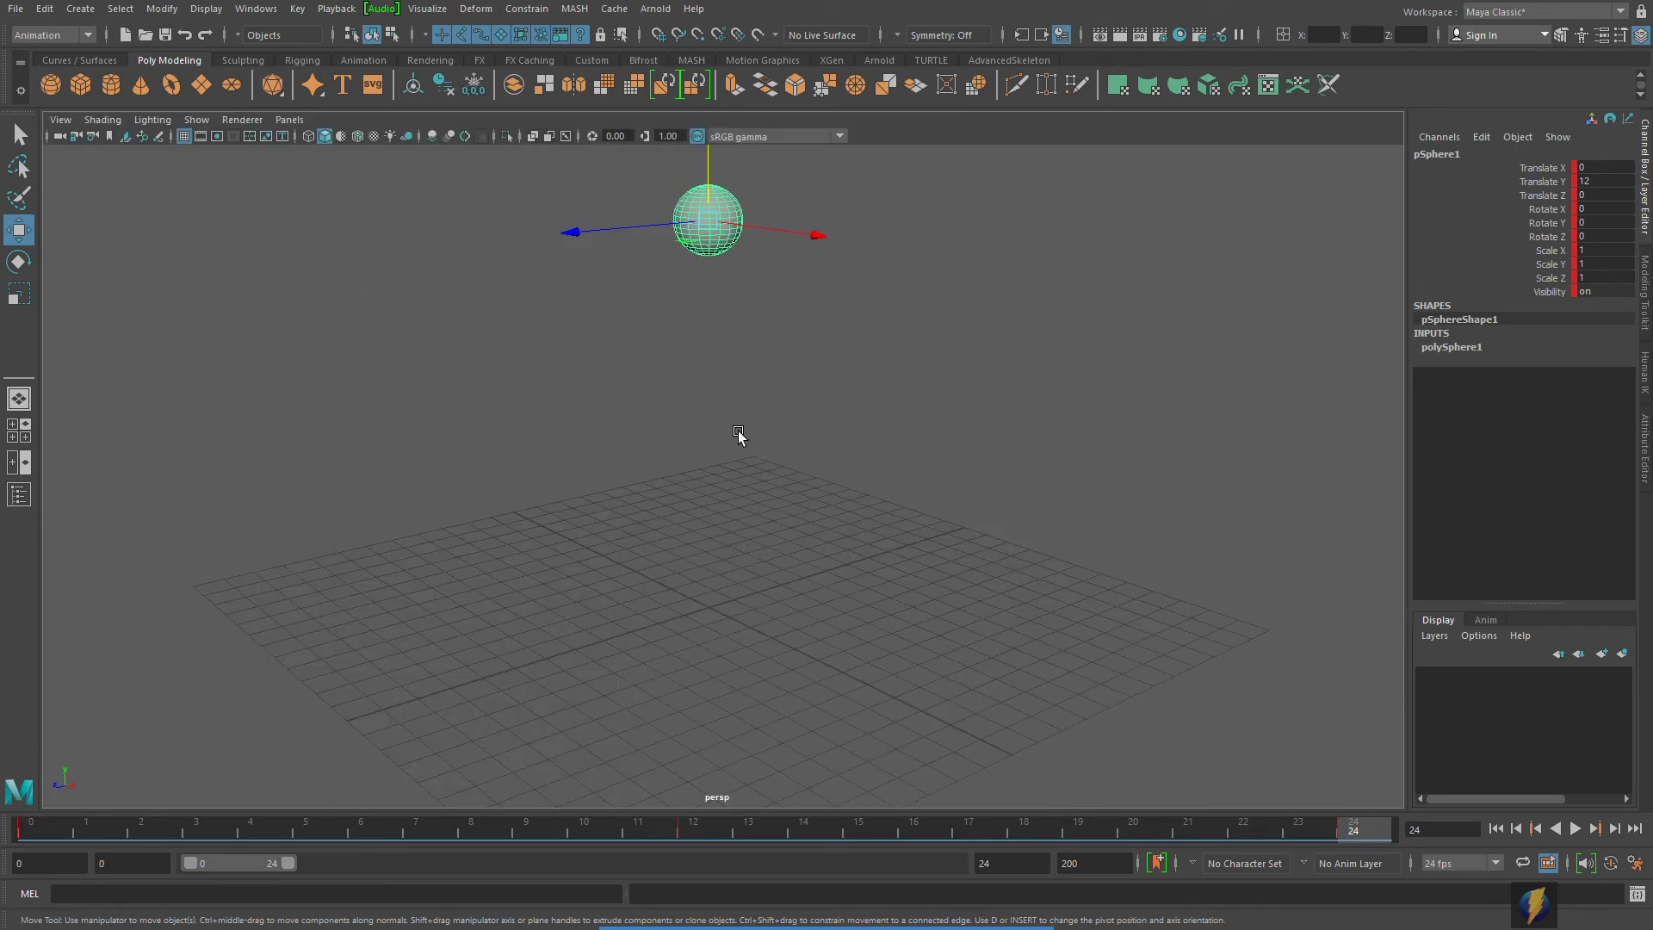
mouse_move(850, 922)
click(890, 898)
mouse_move(479, 574)
mouse_down()
mouse_move(155, 169)
mouse_move(23, 45)
mouse_move(62, 41)
mouse_move(461, 343)
mouse_move(427, 20)
mouse_up()
click(433, 12)
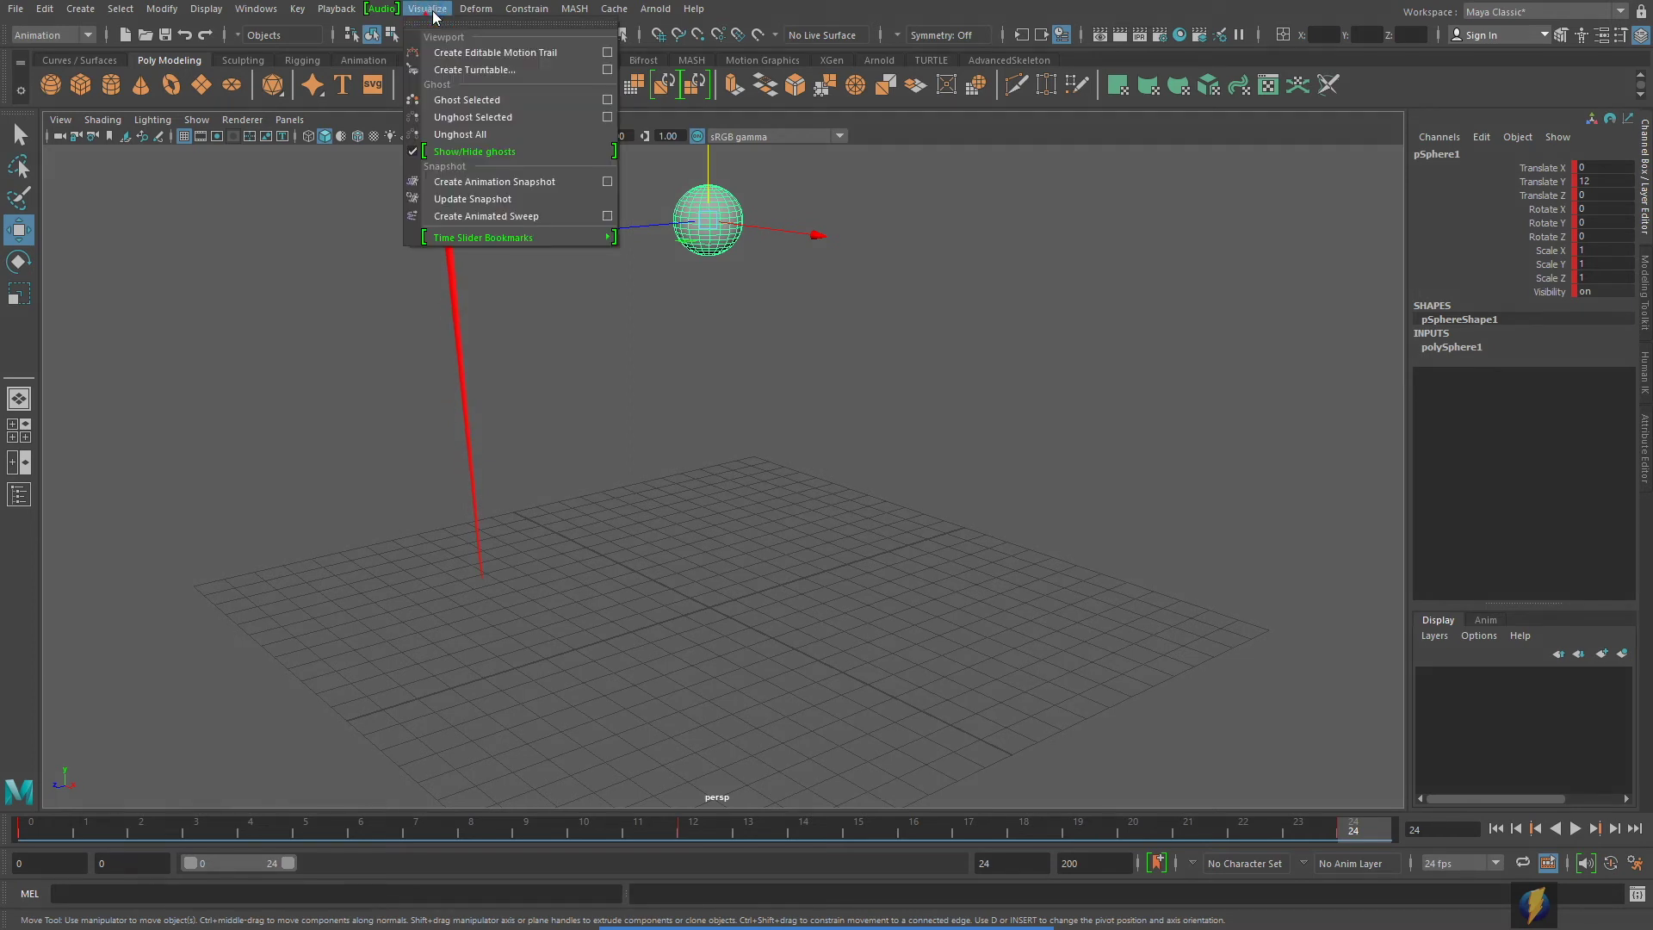
click(492, 102)
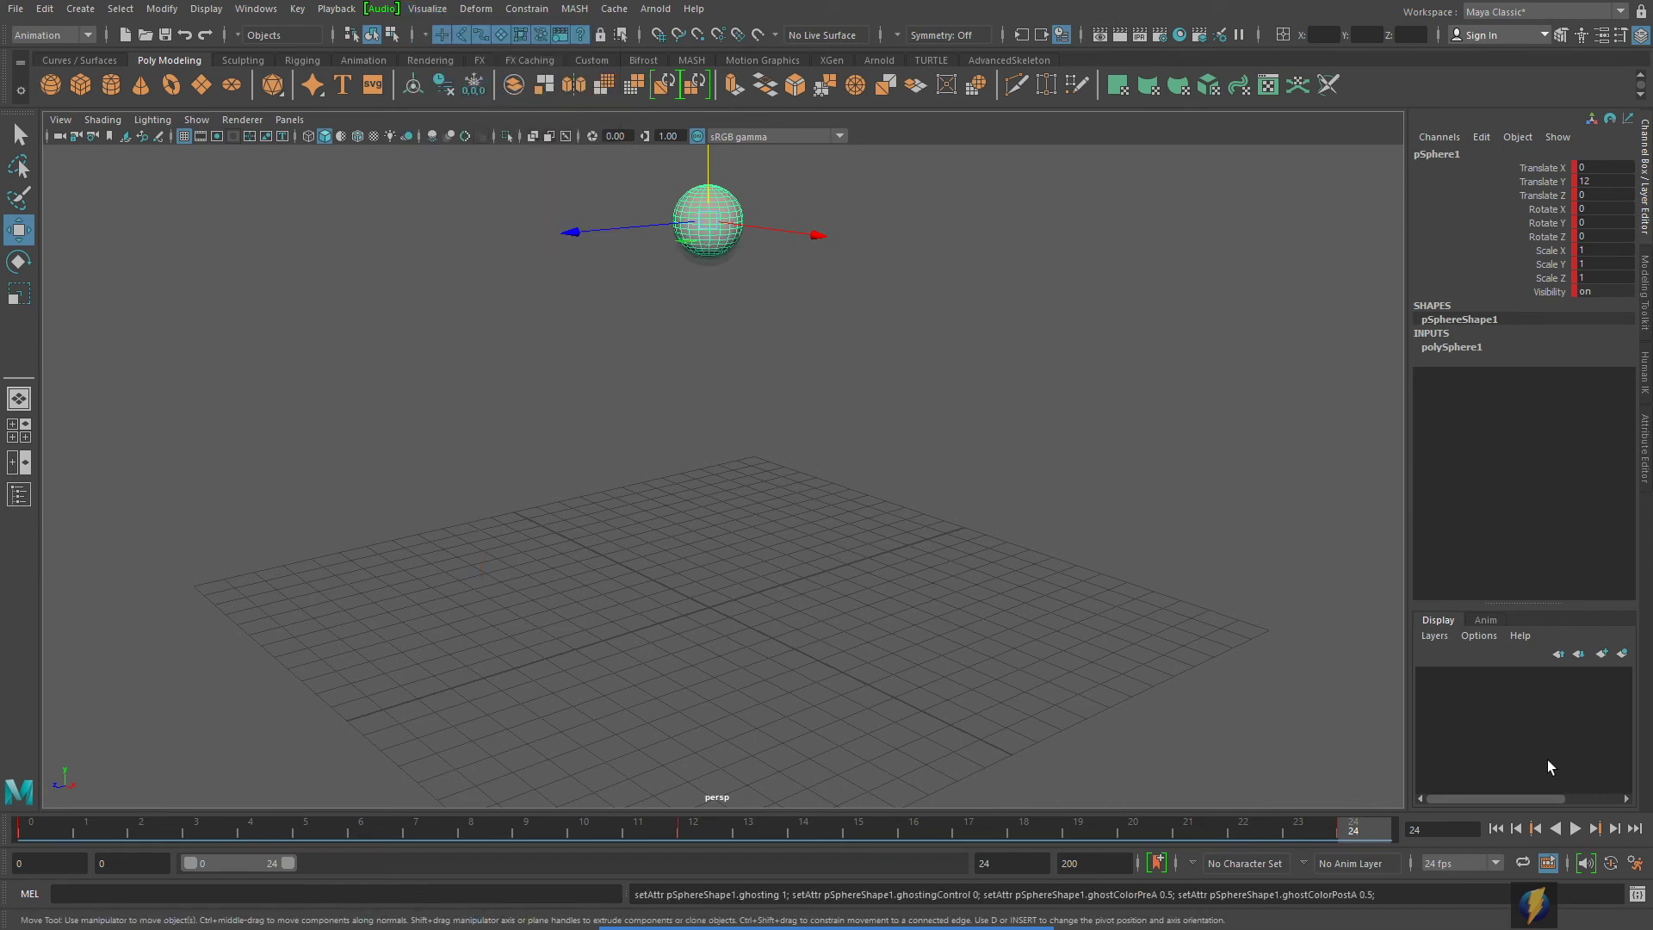
- Play back the ghosted bounce and return to frame 0
click(1576, 829)
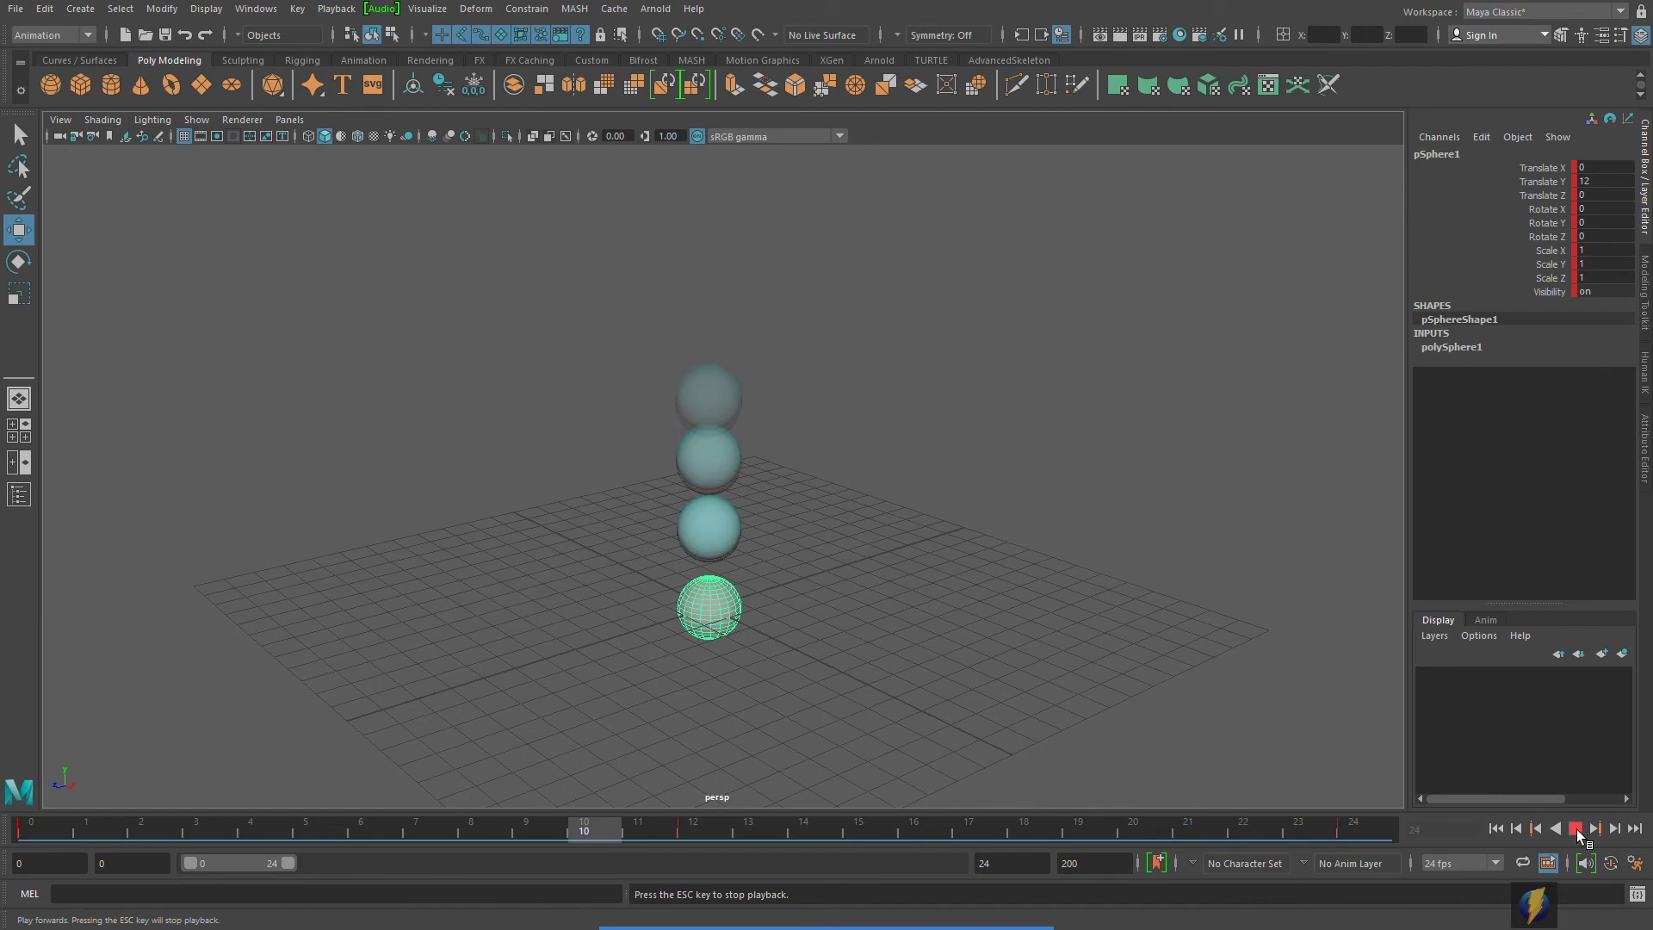
click(1576, 828)
key(alt+shift+v)
- Scrub the ghosted ball from frame 0 to frame 6 and examine the spacing of its ghosts from a closer side view
alt+drag(620, 565, 694, 542)
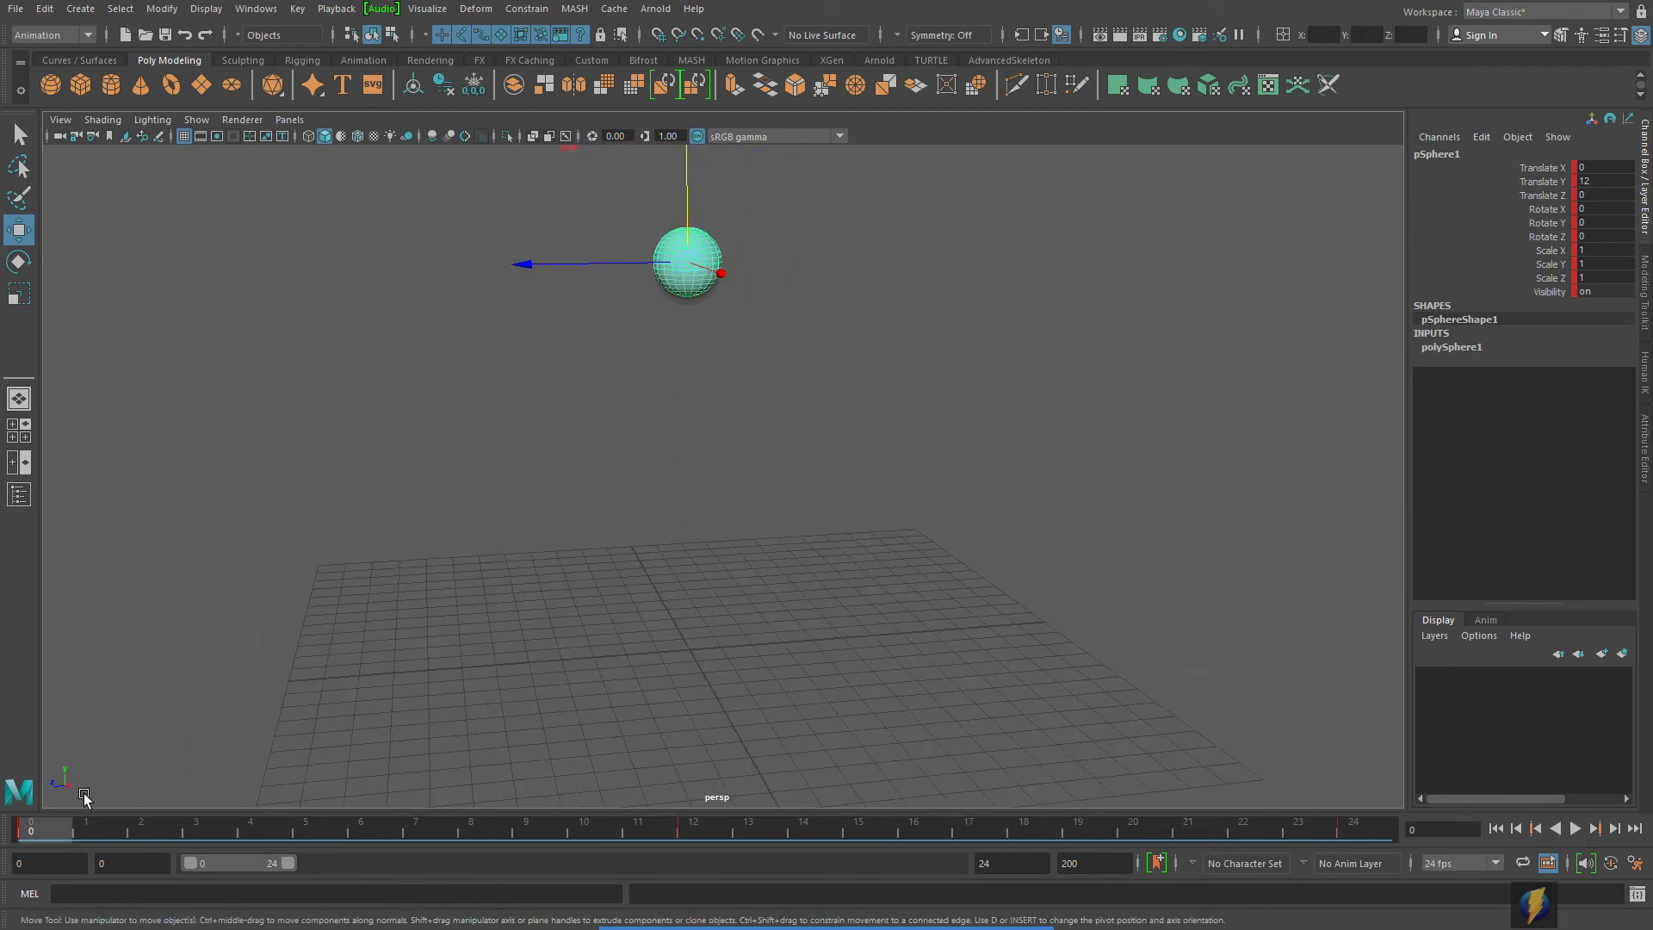
alt+middle_drag(613, 496, 668, 473)
alt+right_drag(667, 472, 671, 358)
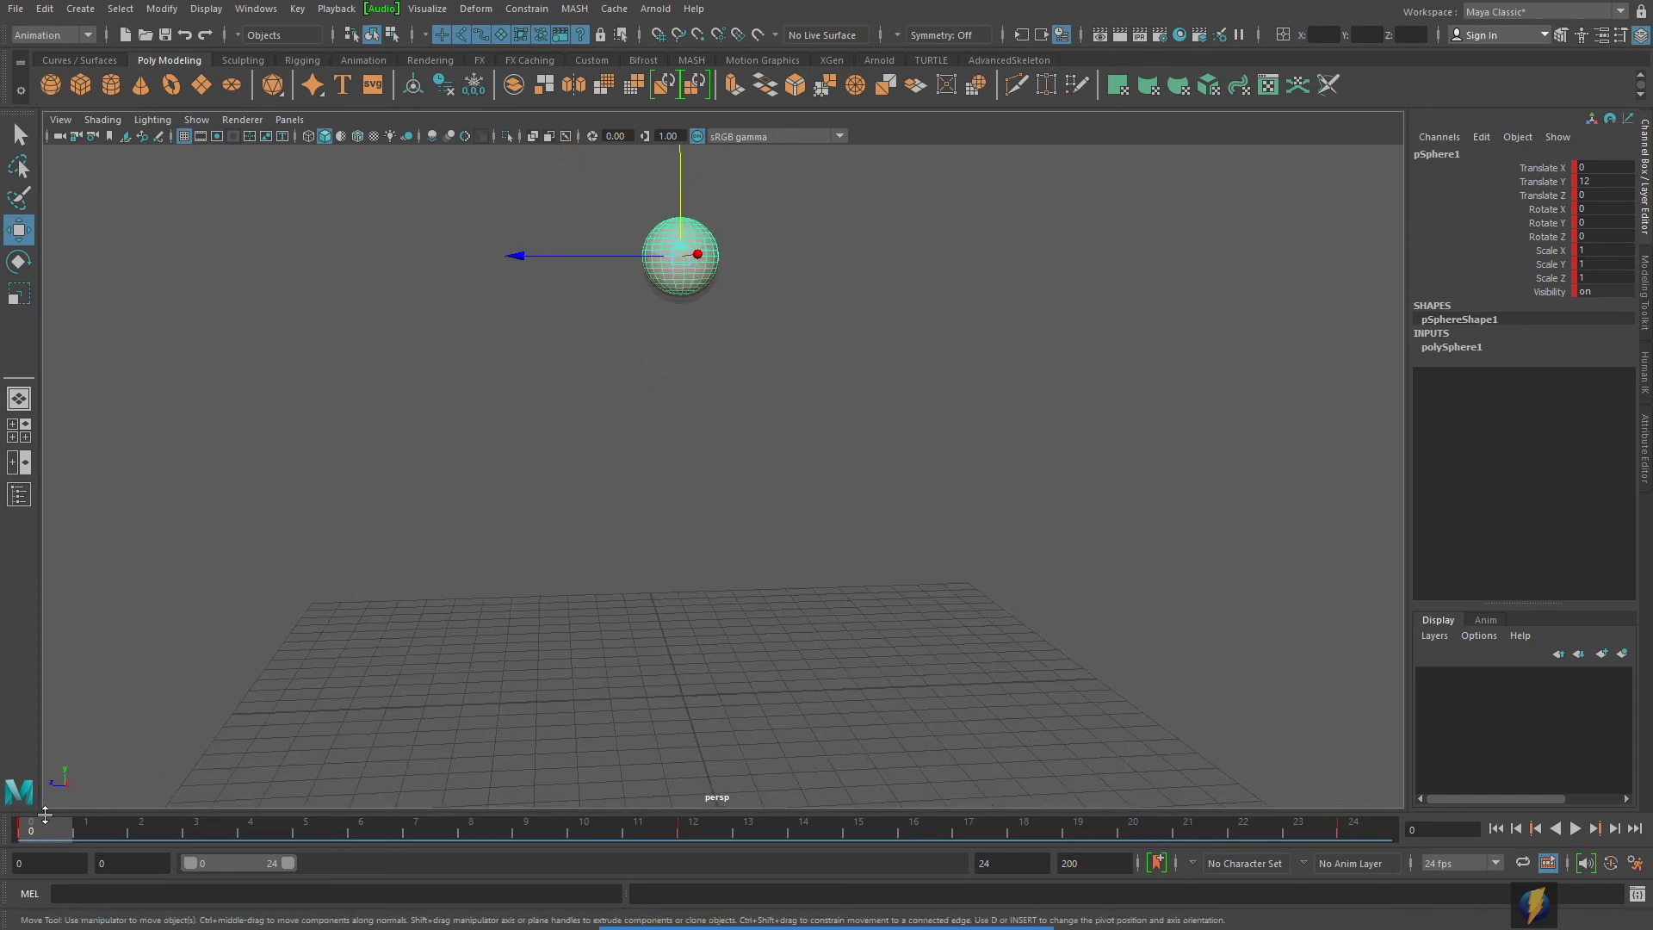
drag(46, 823, 86, 826)
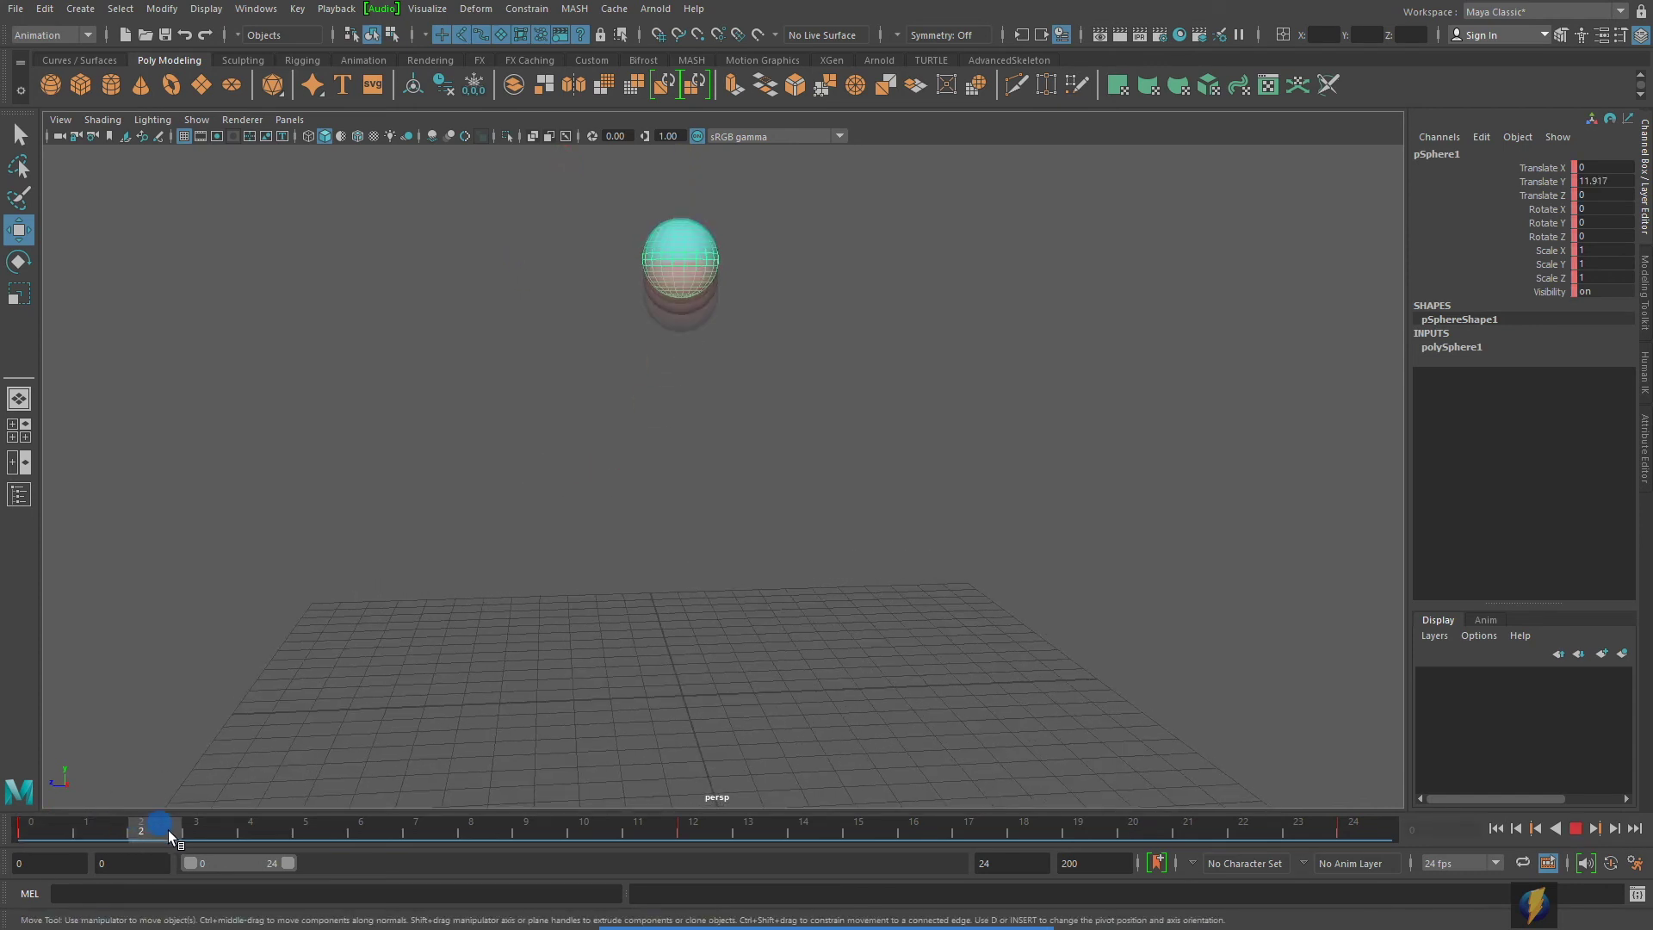
drag(286, 849, 368, 853)
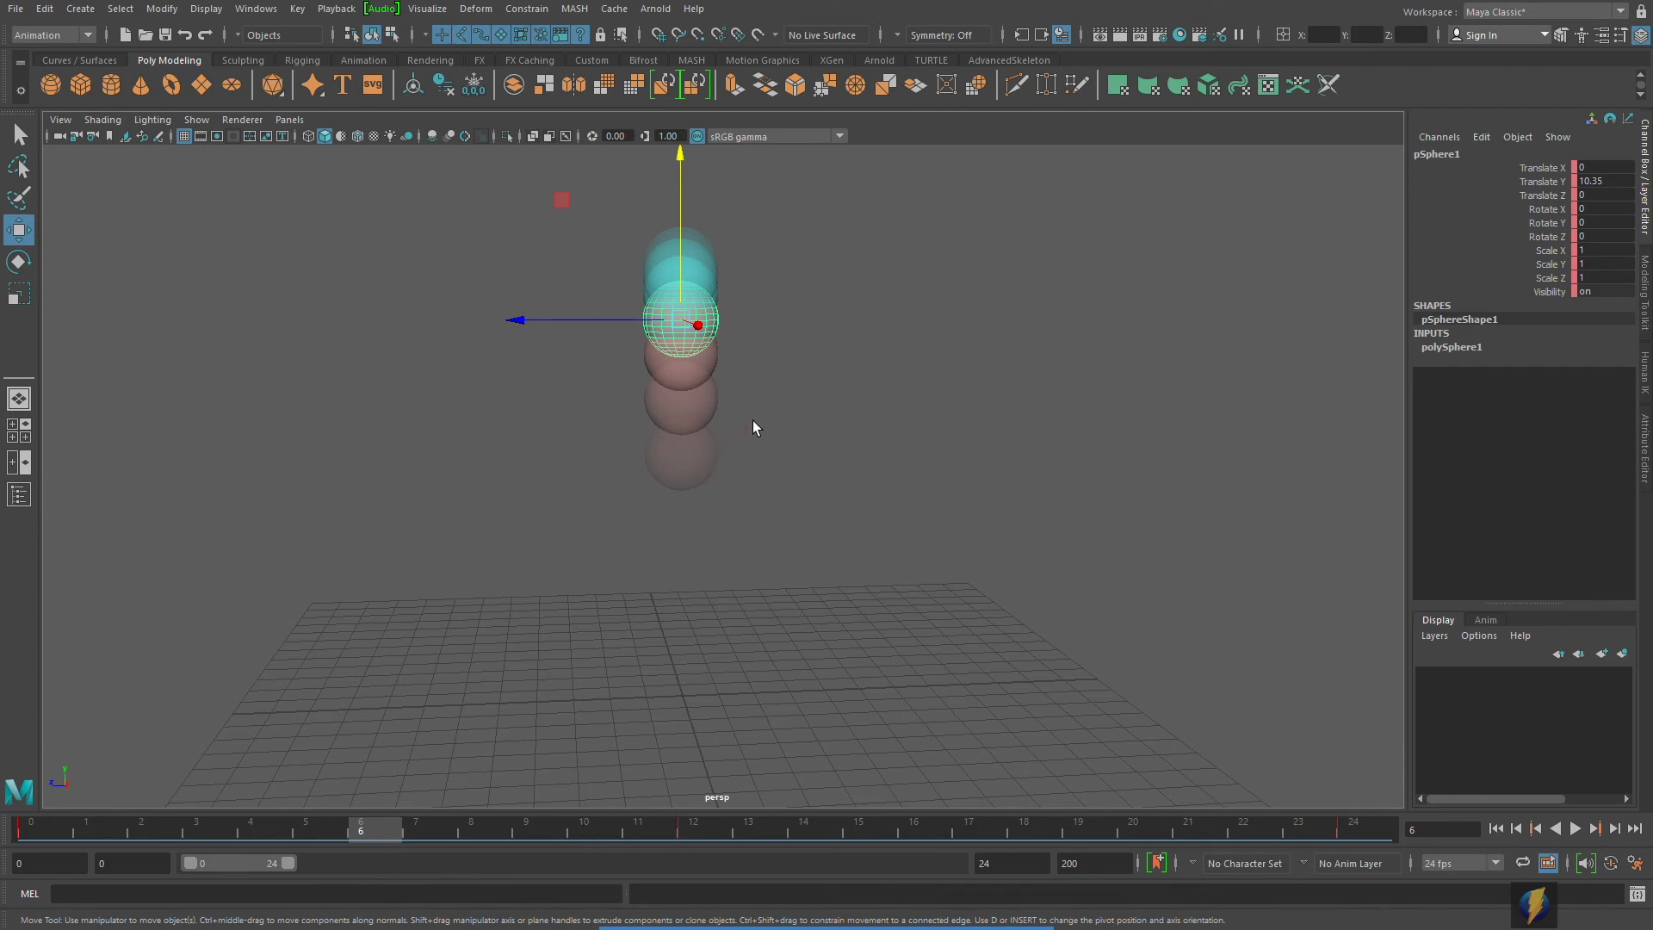
alt+middle_drag(752, 427, 757, 572)
scroll(830, 546, up, 5)
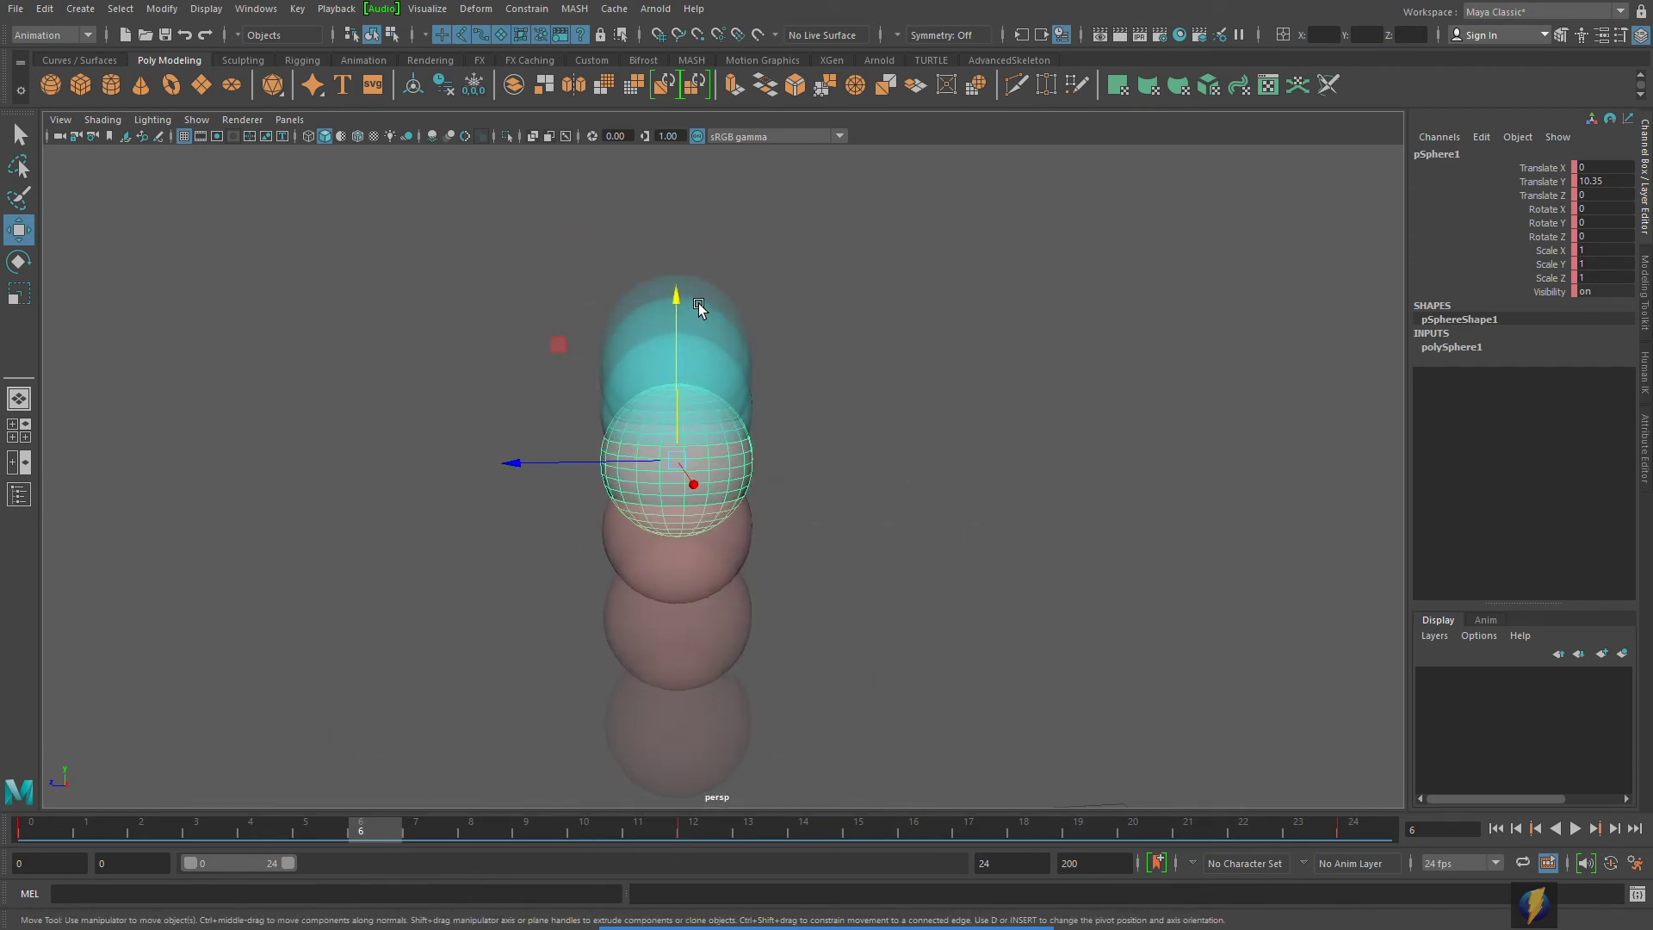
- Scrub the ghosted ball to frame 9 and examine the spacing of its ghosts from a wider perspective view
alt+middle_drag(896, 576, 786, 406)
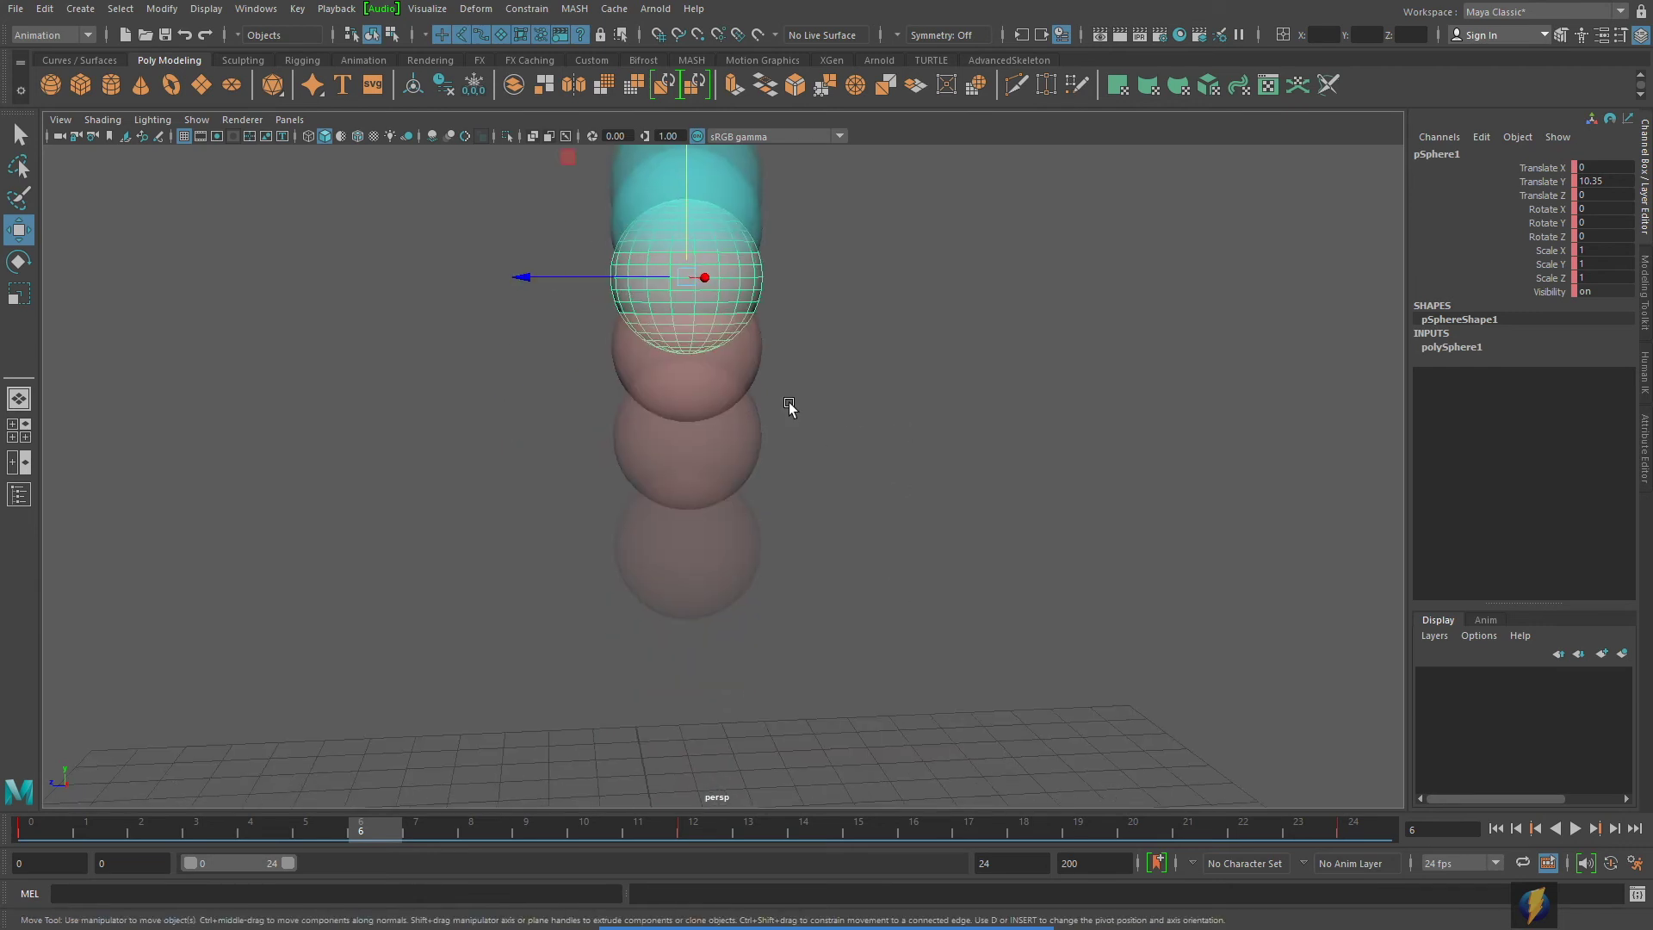
alt+right_drag(1070, 517, 583, 602)
drag(380, 823, 540, 835)
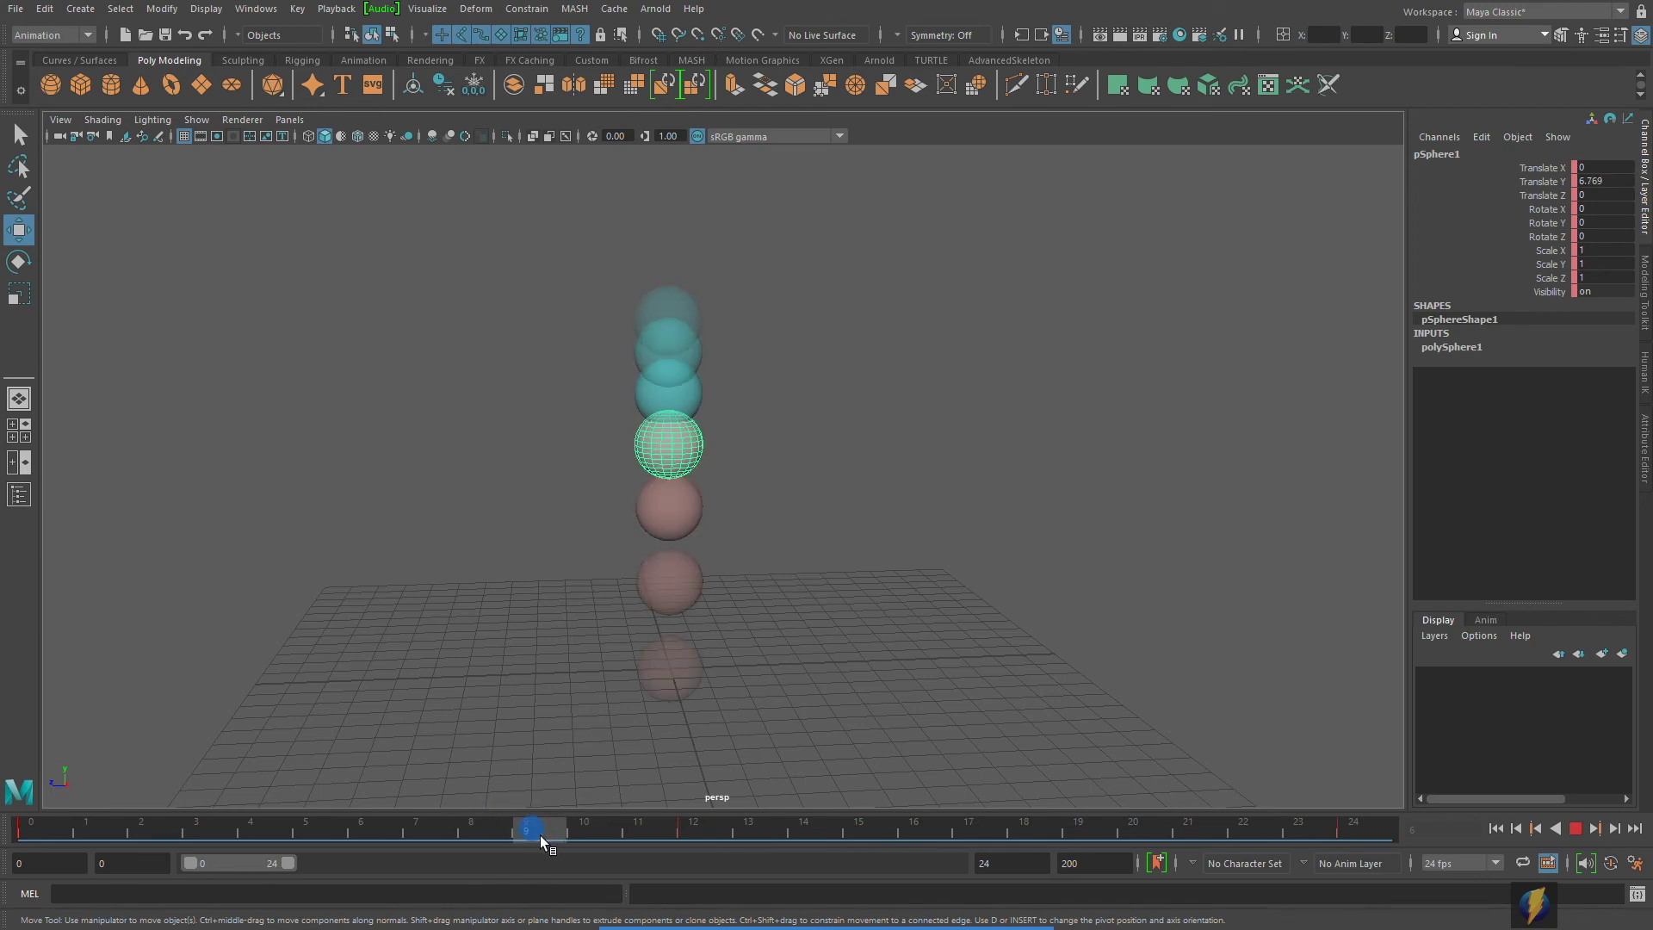
alt+drag(749, 629, 713, 621)
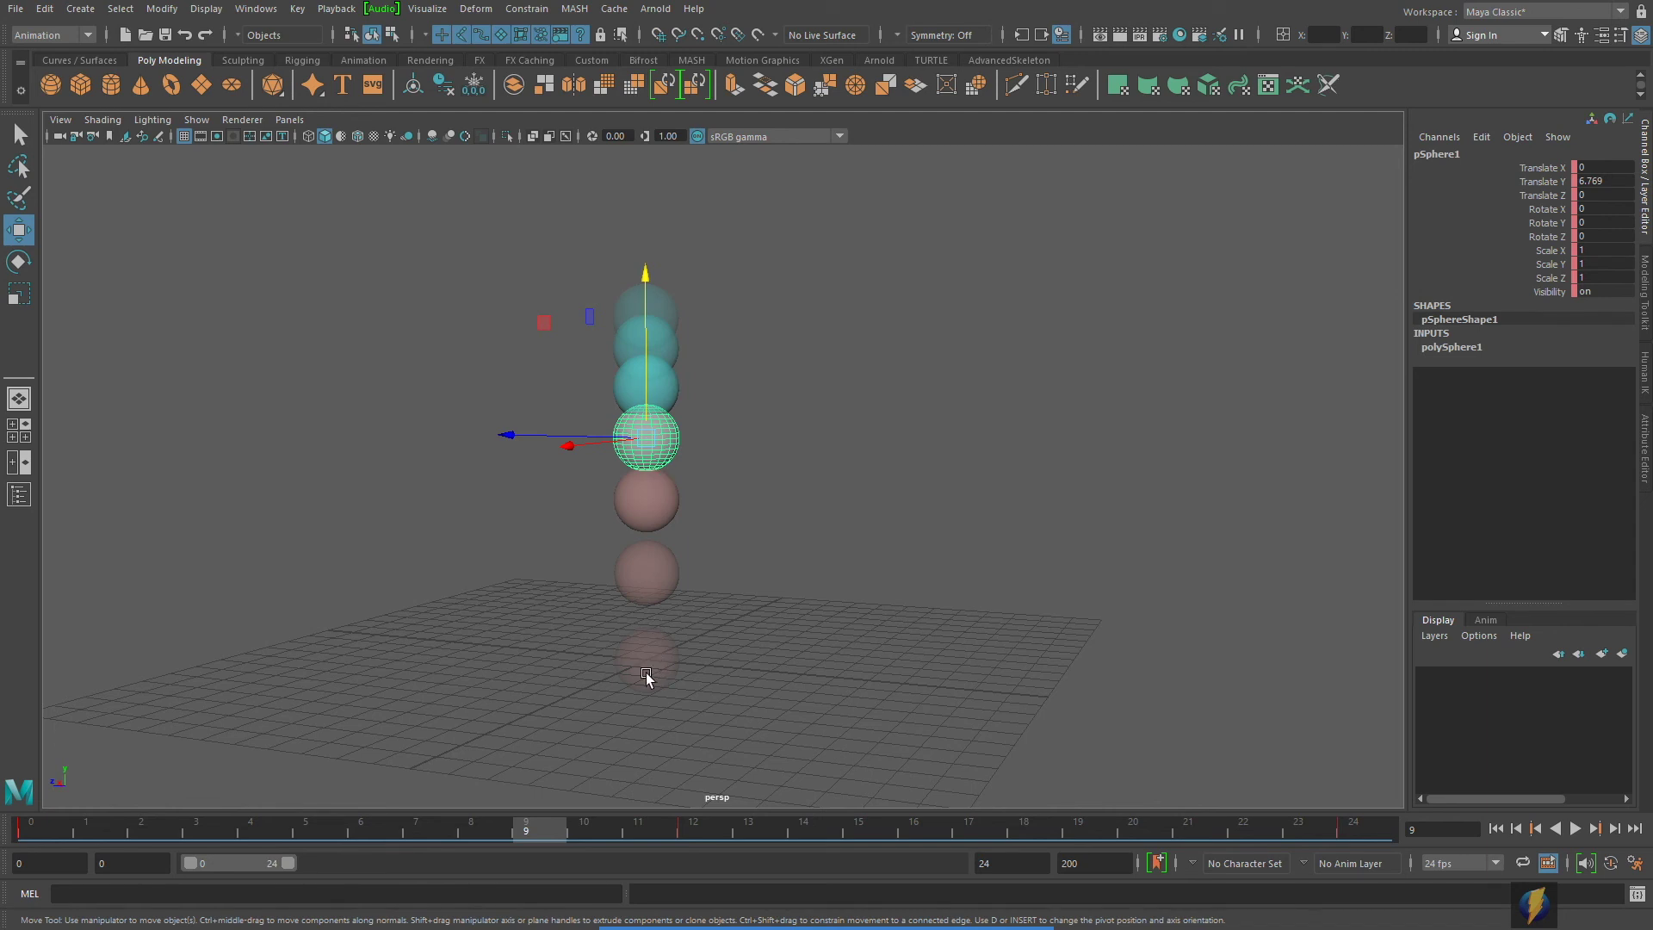
- Scrub the ghosted ball to frame 16, back to frame 0 and on to frame 11 to compare the rise and fall spacing
drag(534, 828, 916, 824)
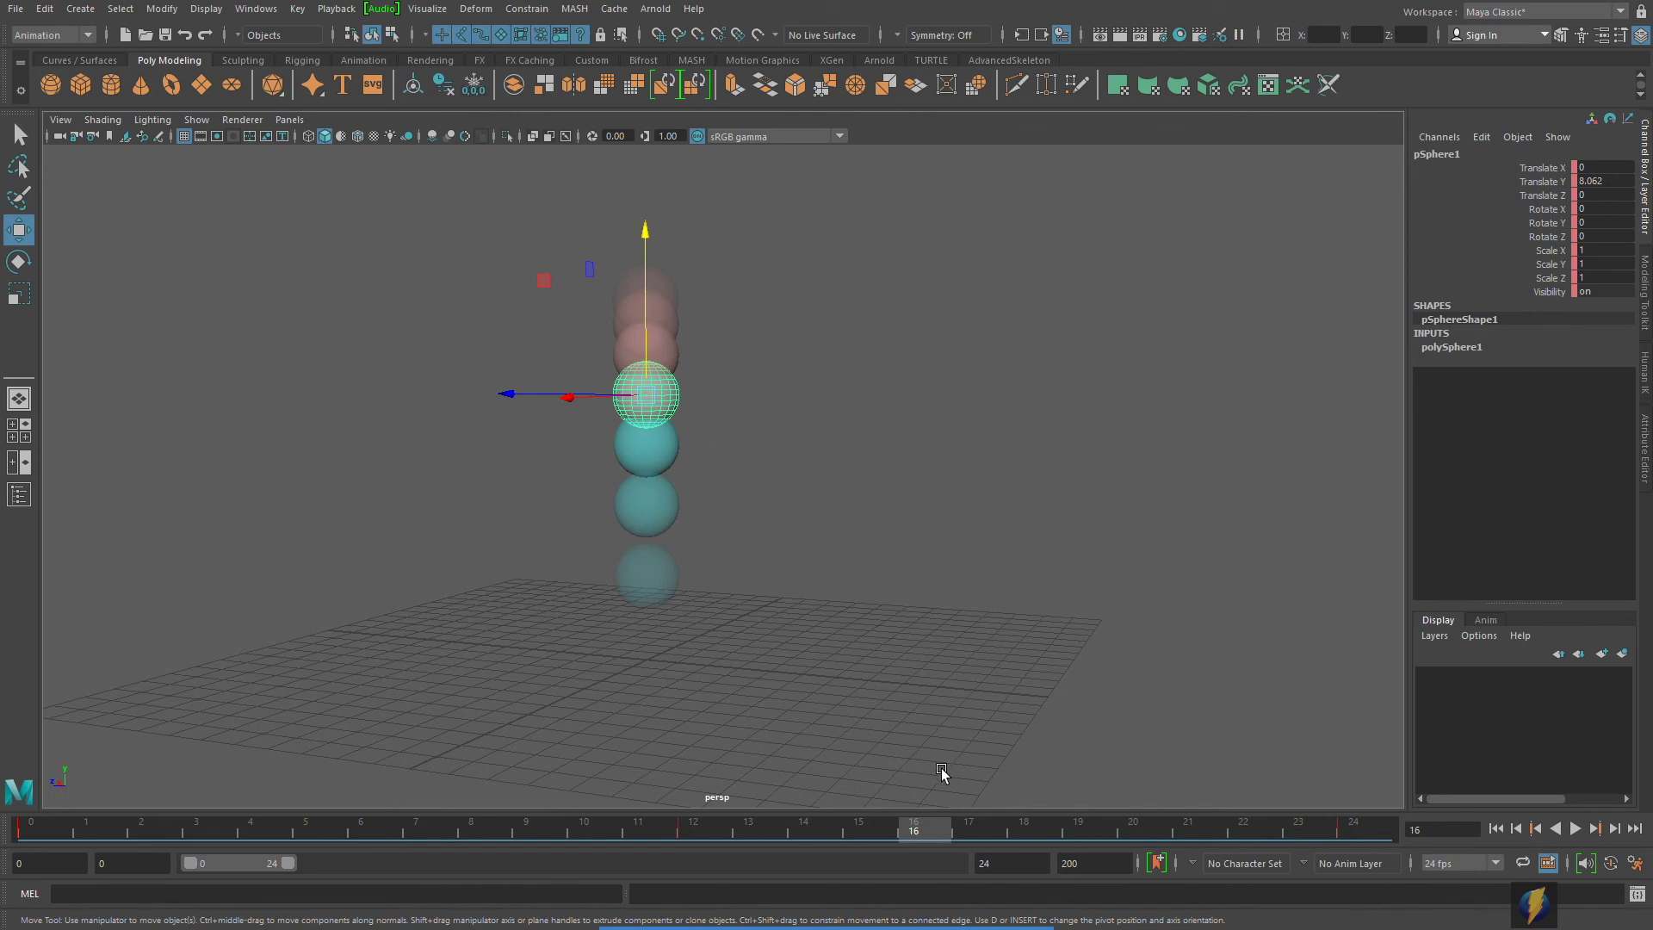
drag(935, 825, 2, 802)
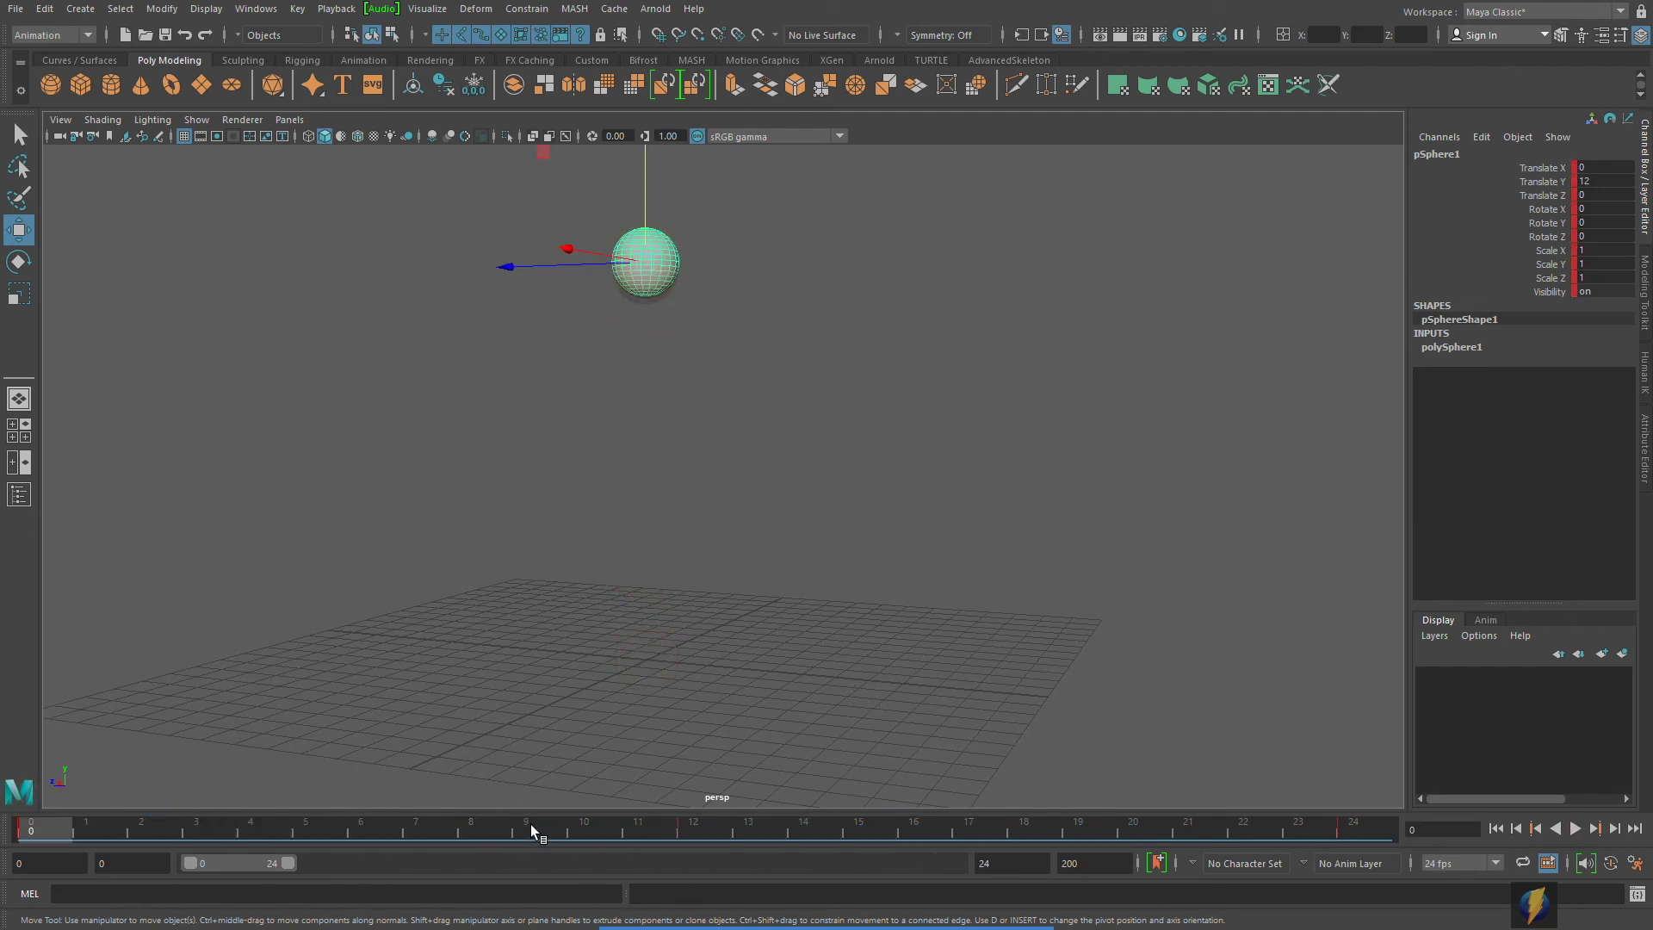
drag(530, 824, 674, 834)
alt+drag(677, 614, 740, 629)
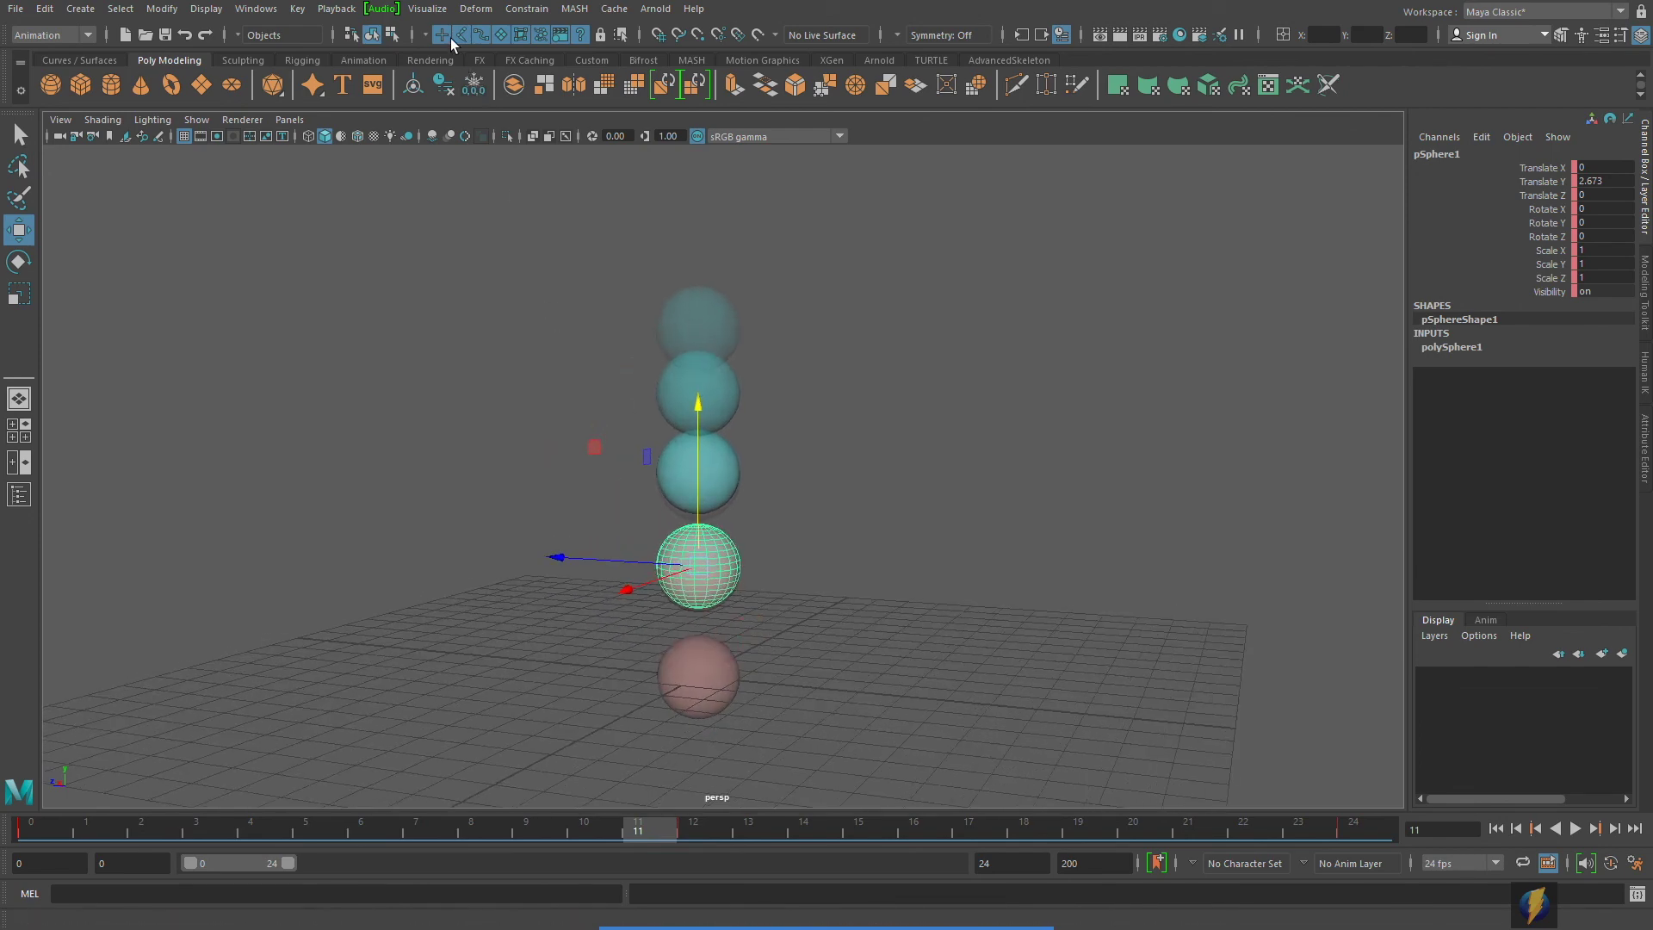
- Remove ghosting from all objects and turn it back on for the selected sphere
click(427, 10)
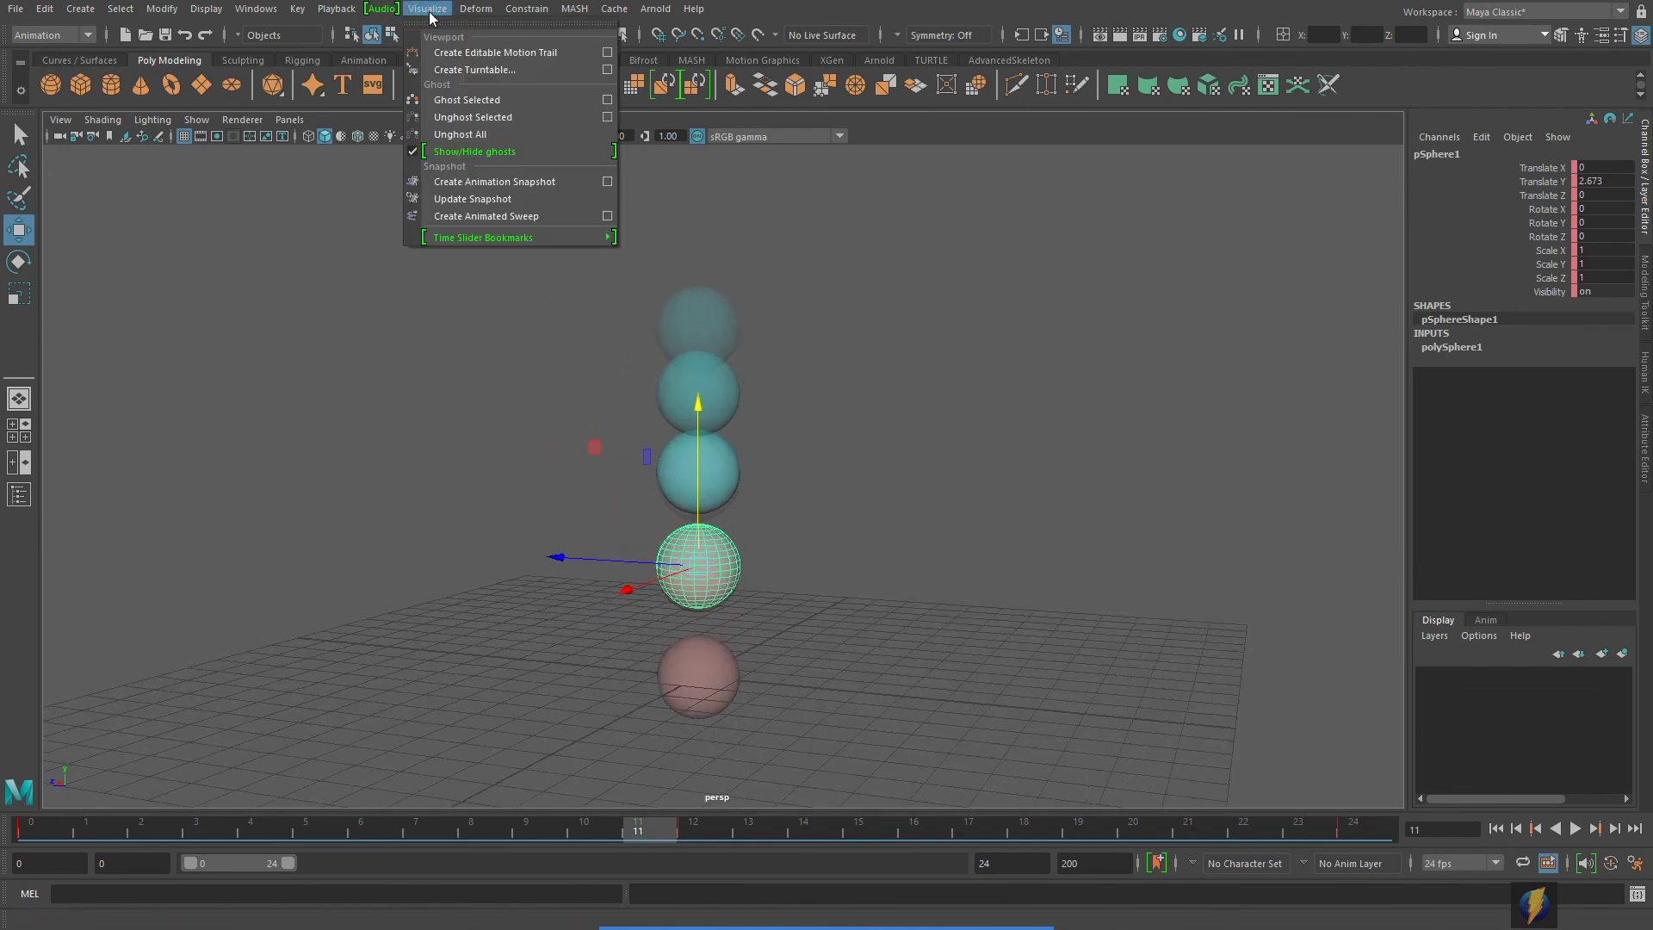
click(487, 135)
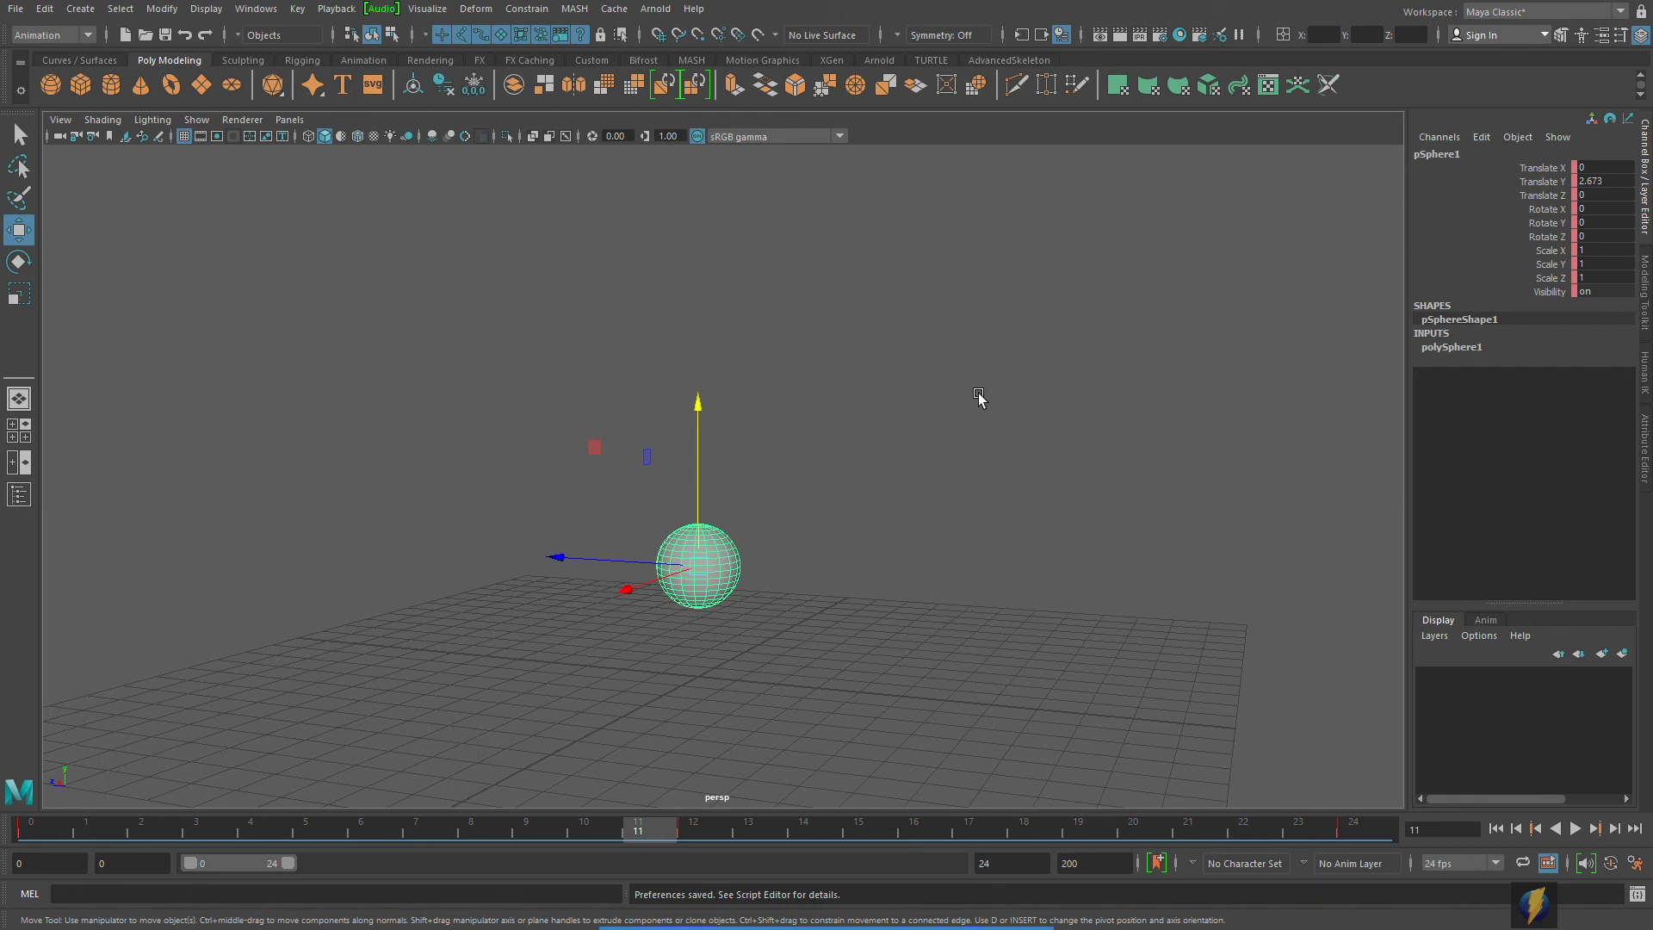
click(427, 9)
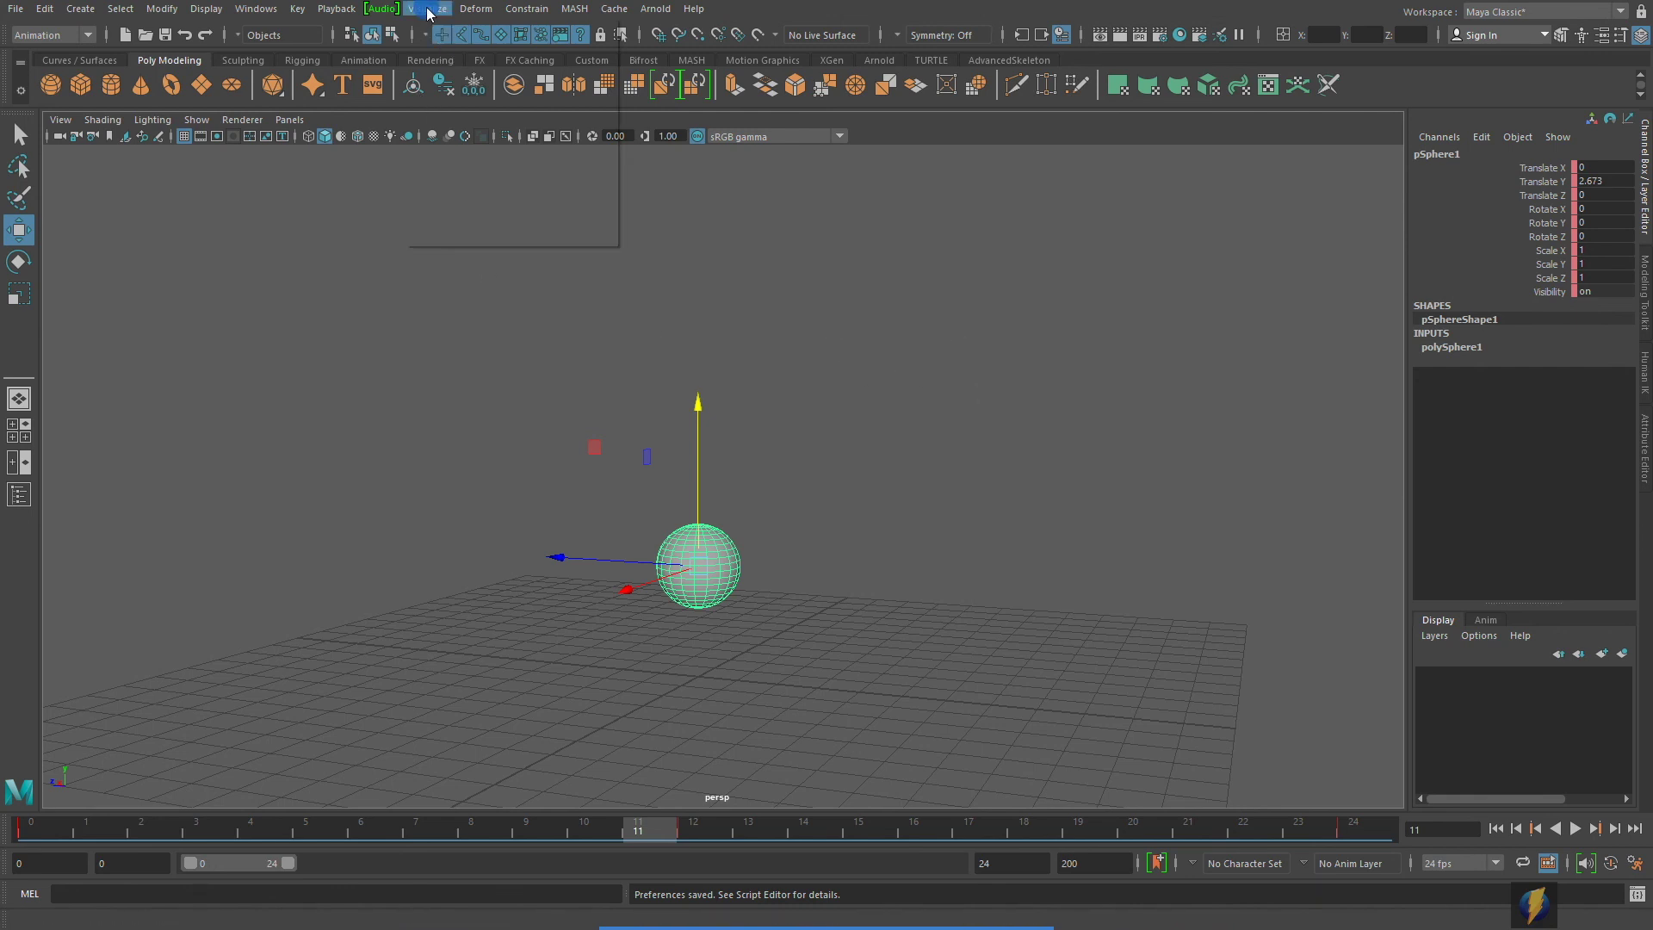
click(455, 101)
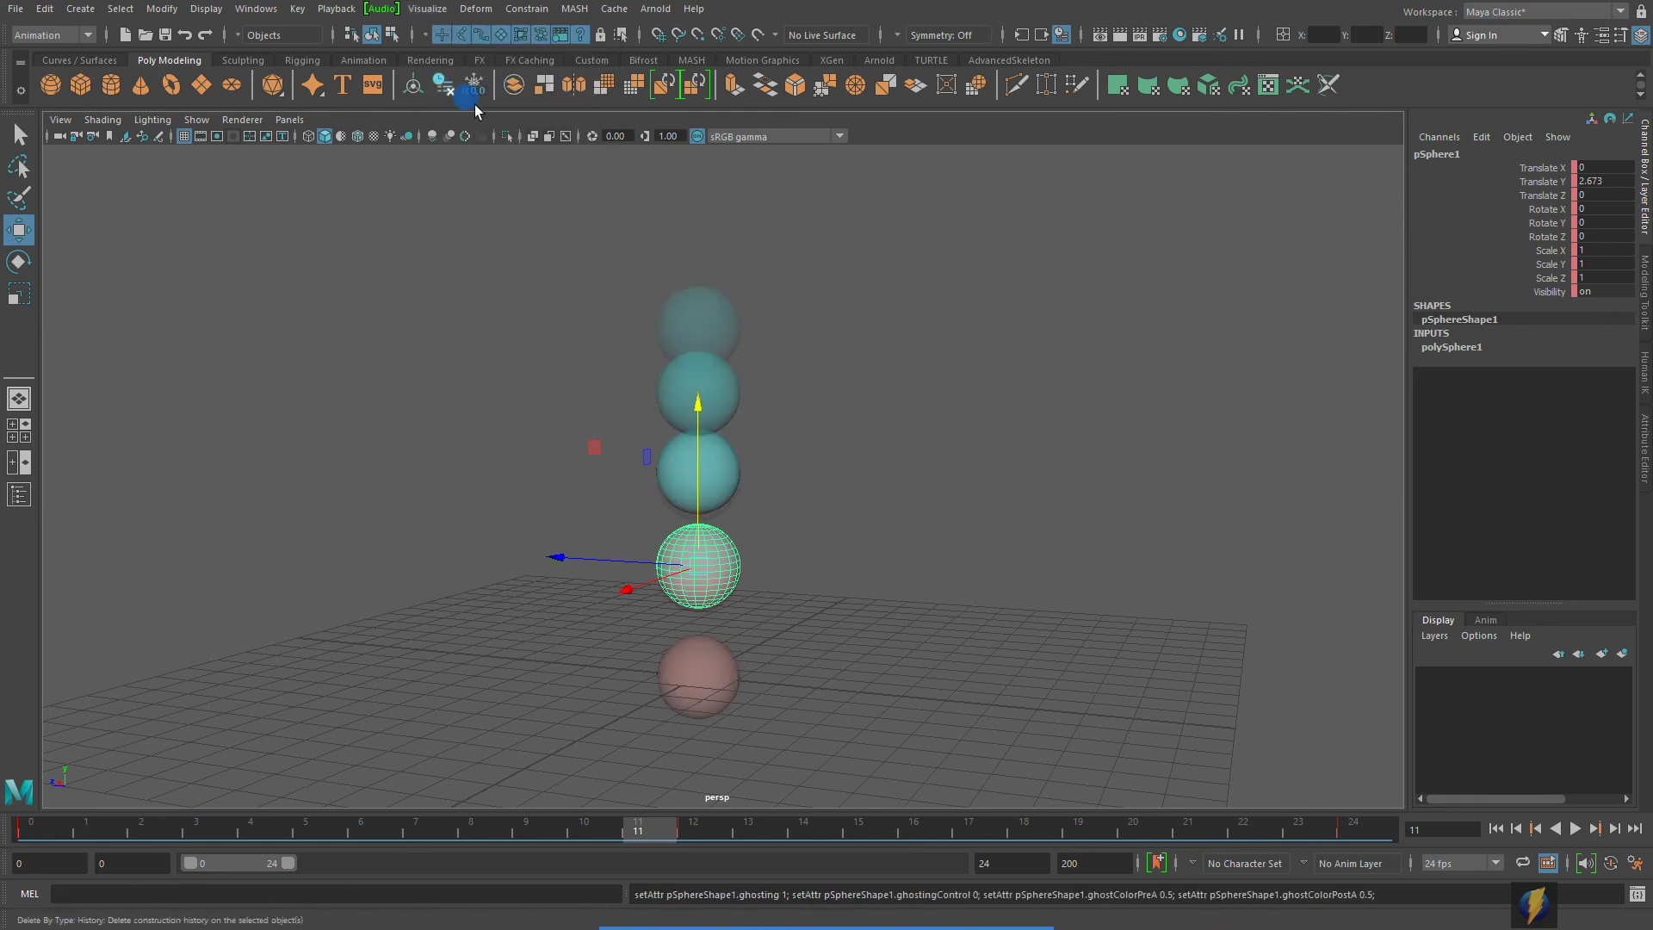
- Play back the ghosted bounce, return to frame 0 and review it from a slightly wider, tilted view
key(alt+v)
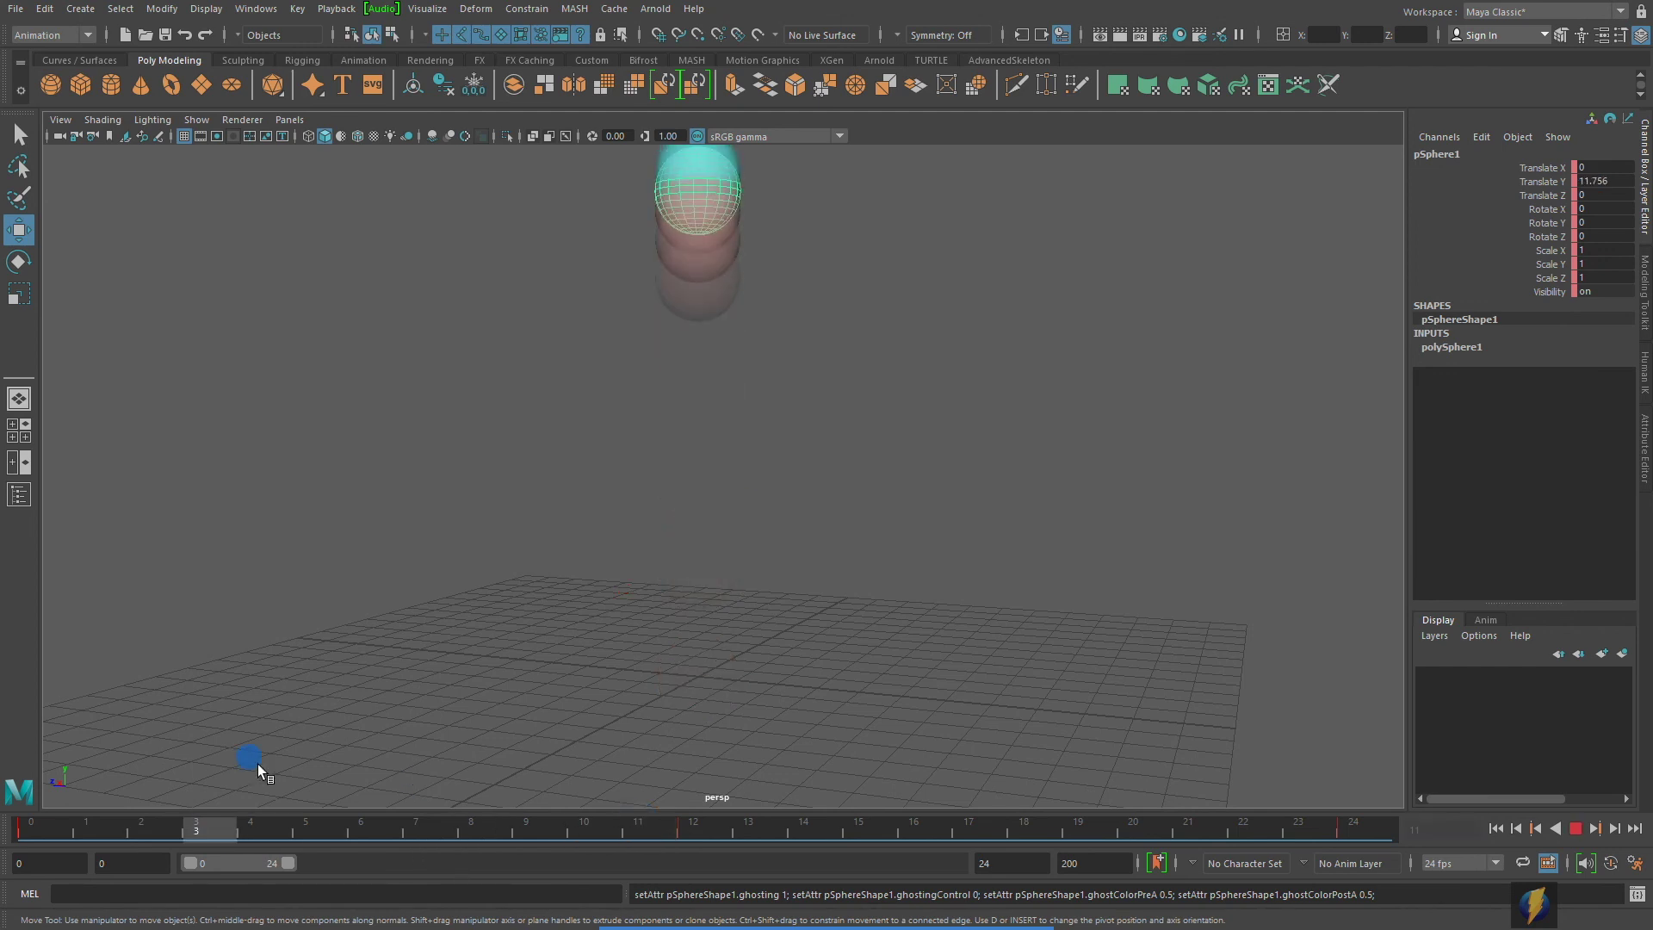
key(alt+shift+v)
key(alt+v)
alt+right_drag(858, 502, 756, 487)
alt+drag(757, 487, 736, 521)
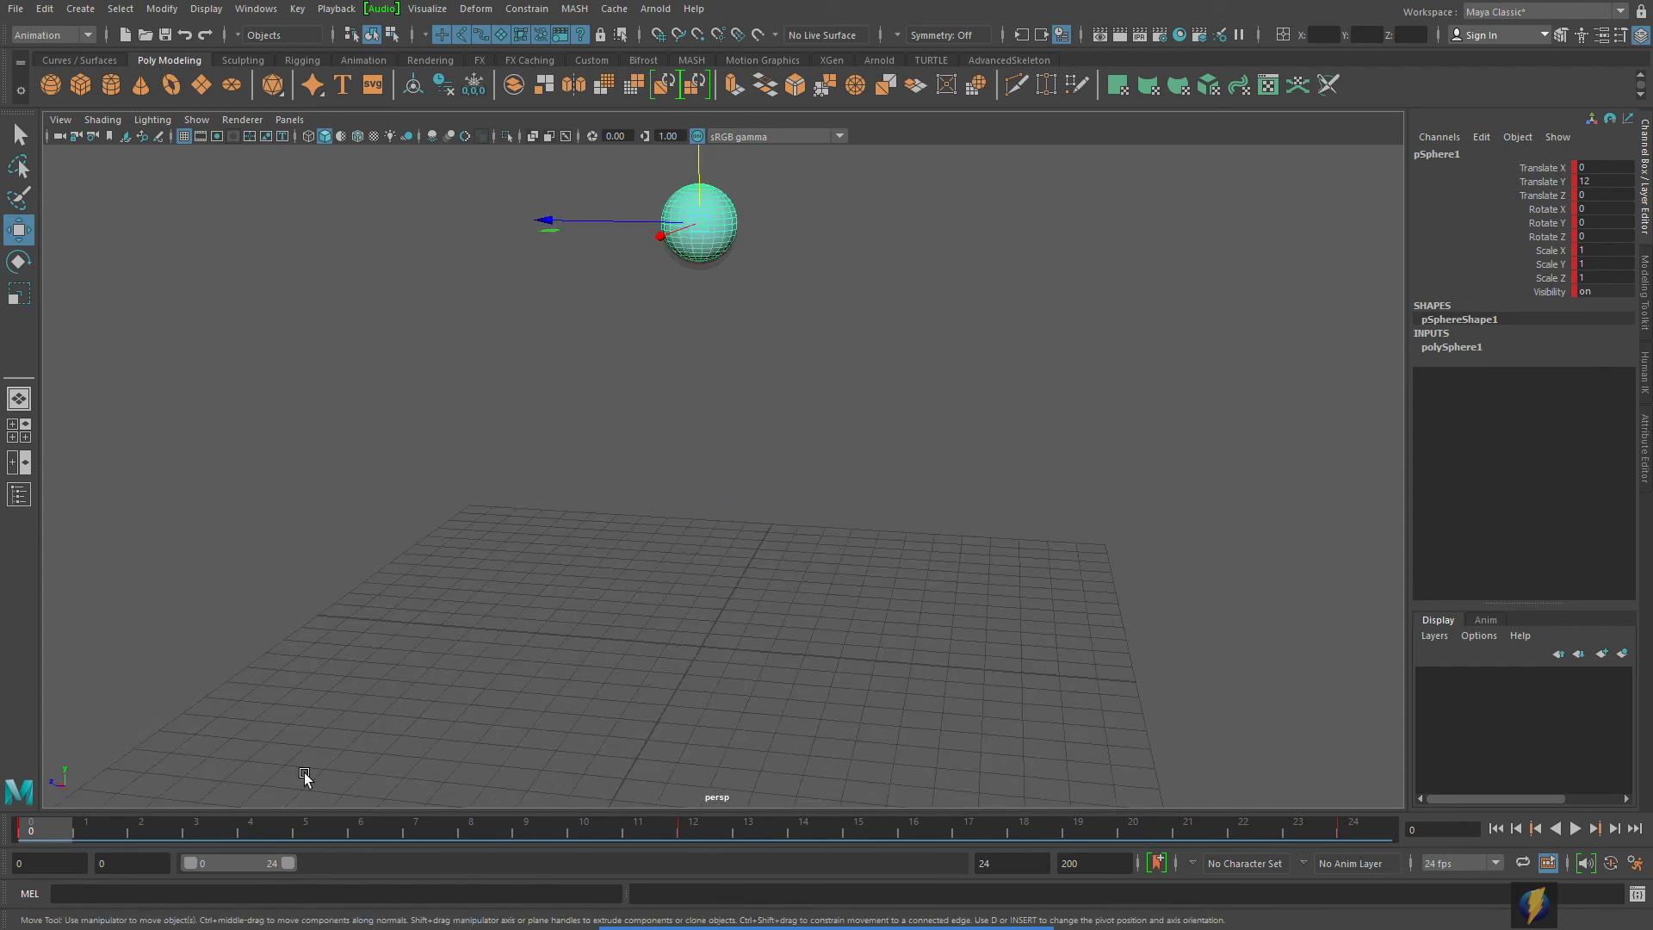
alt+drag(428, 664, 482, 620)
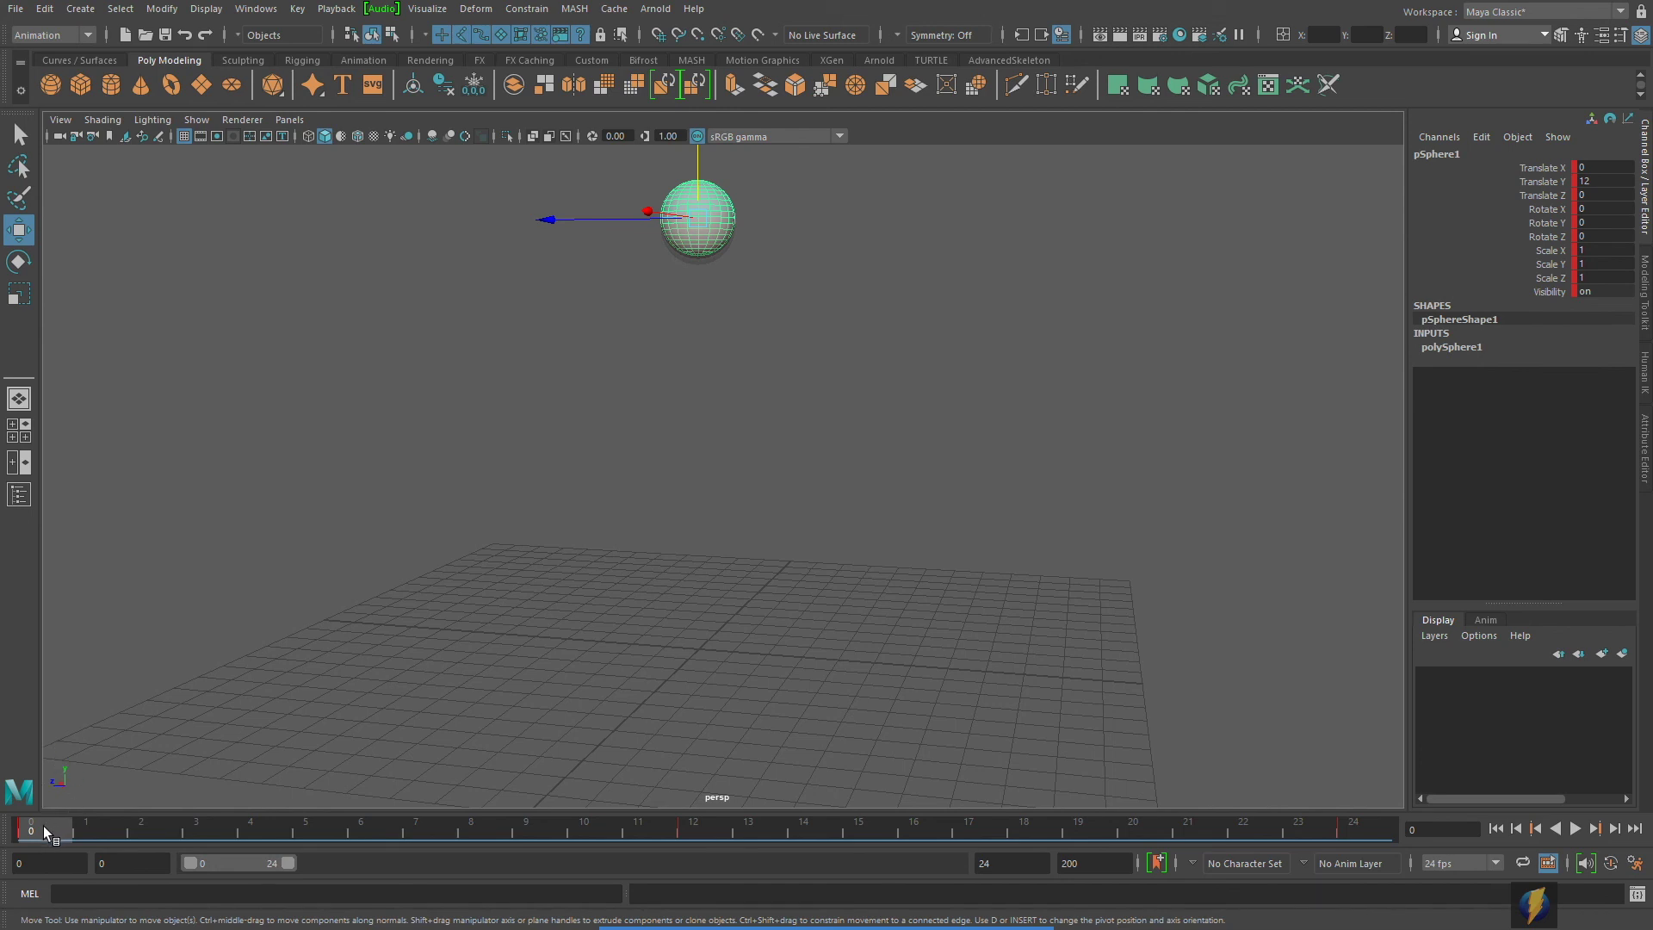
- Scrub the ghosted ball from frame 0 to 24, back through frame 12, and settle on frame 9 to study the fall spacing
drag(38, 825, 1362, 825)
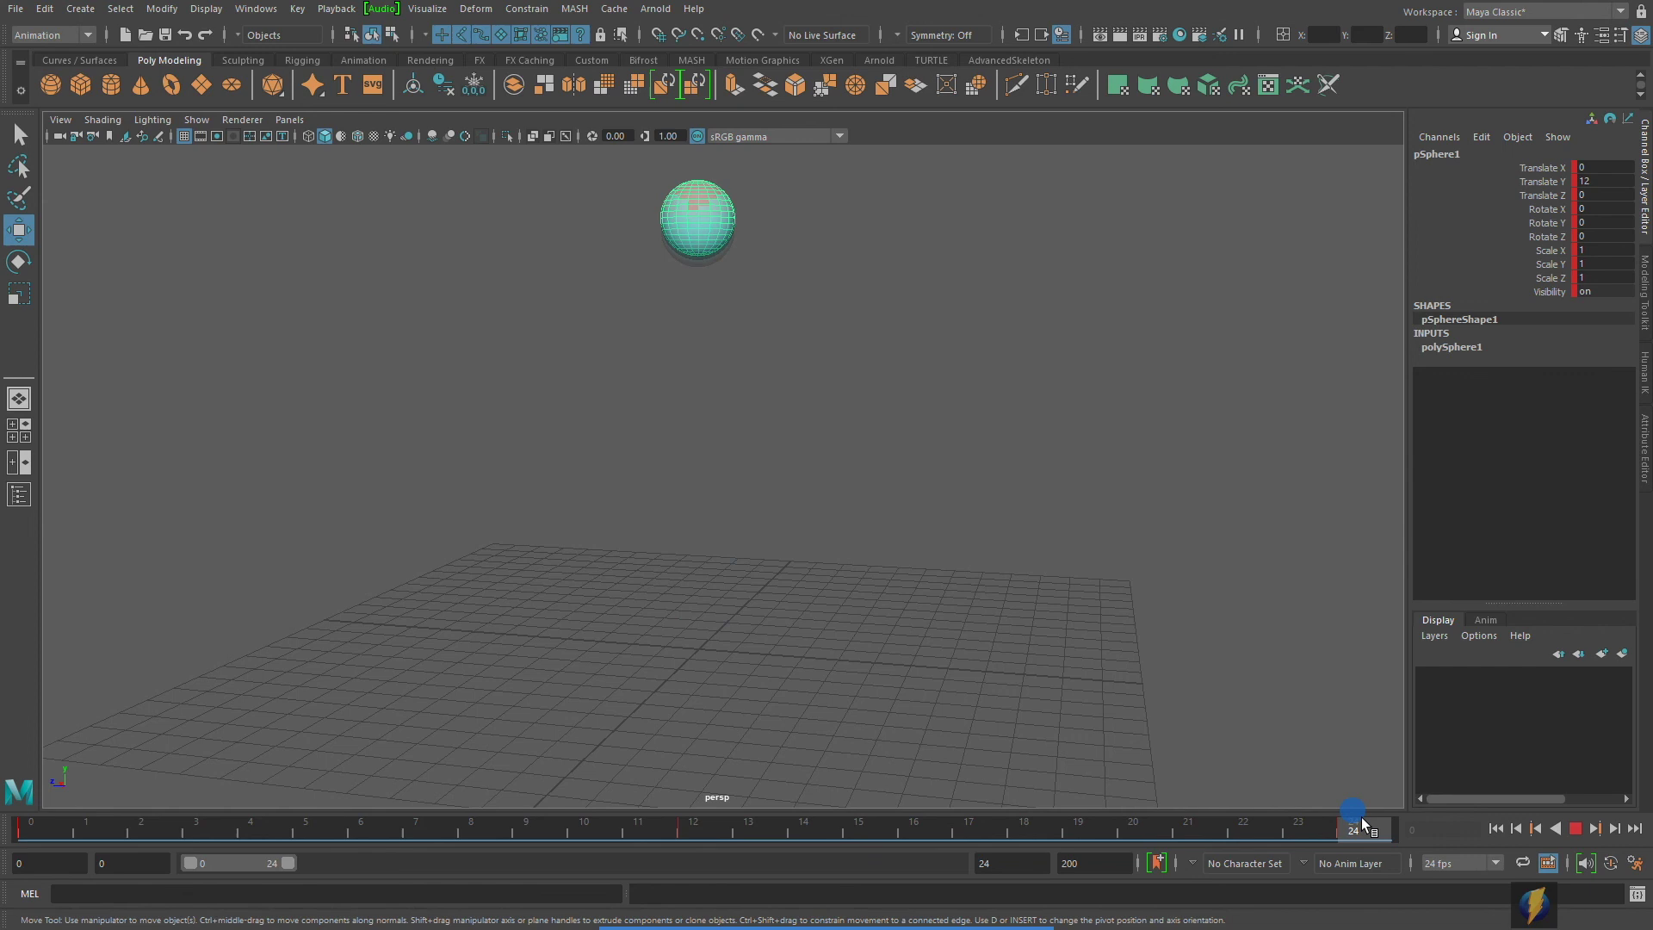
drag(1362, 824, 697, 814)
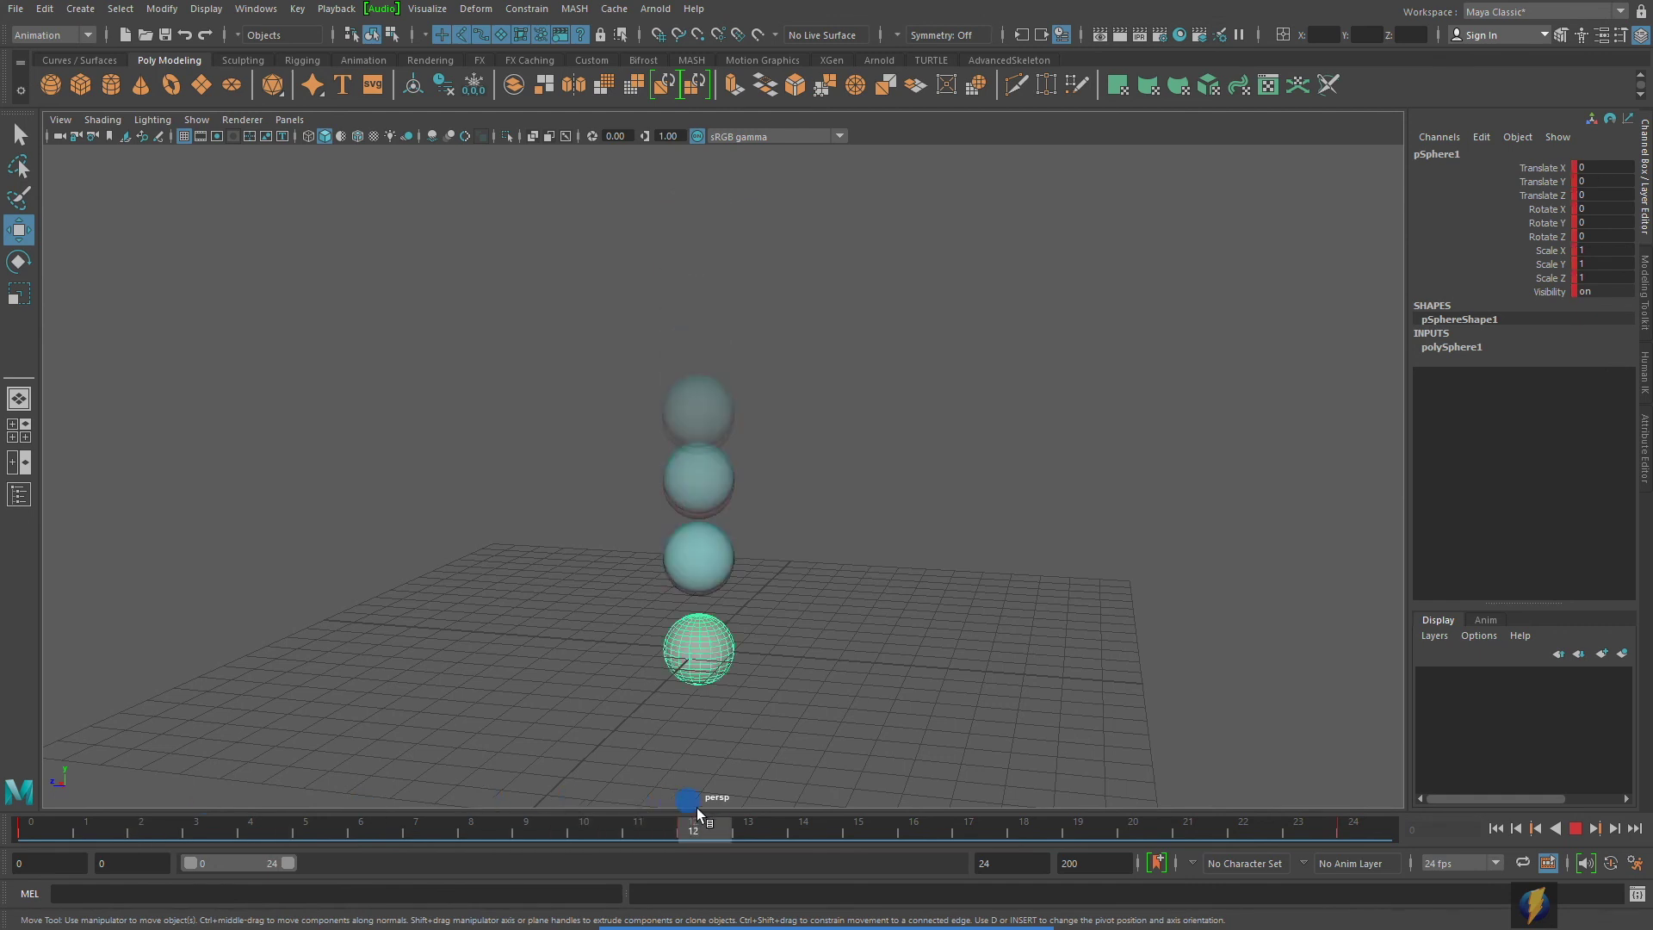
drag(697, 809, 516, 797)
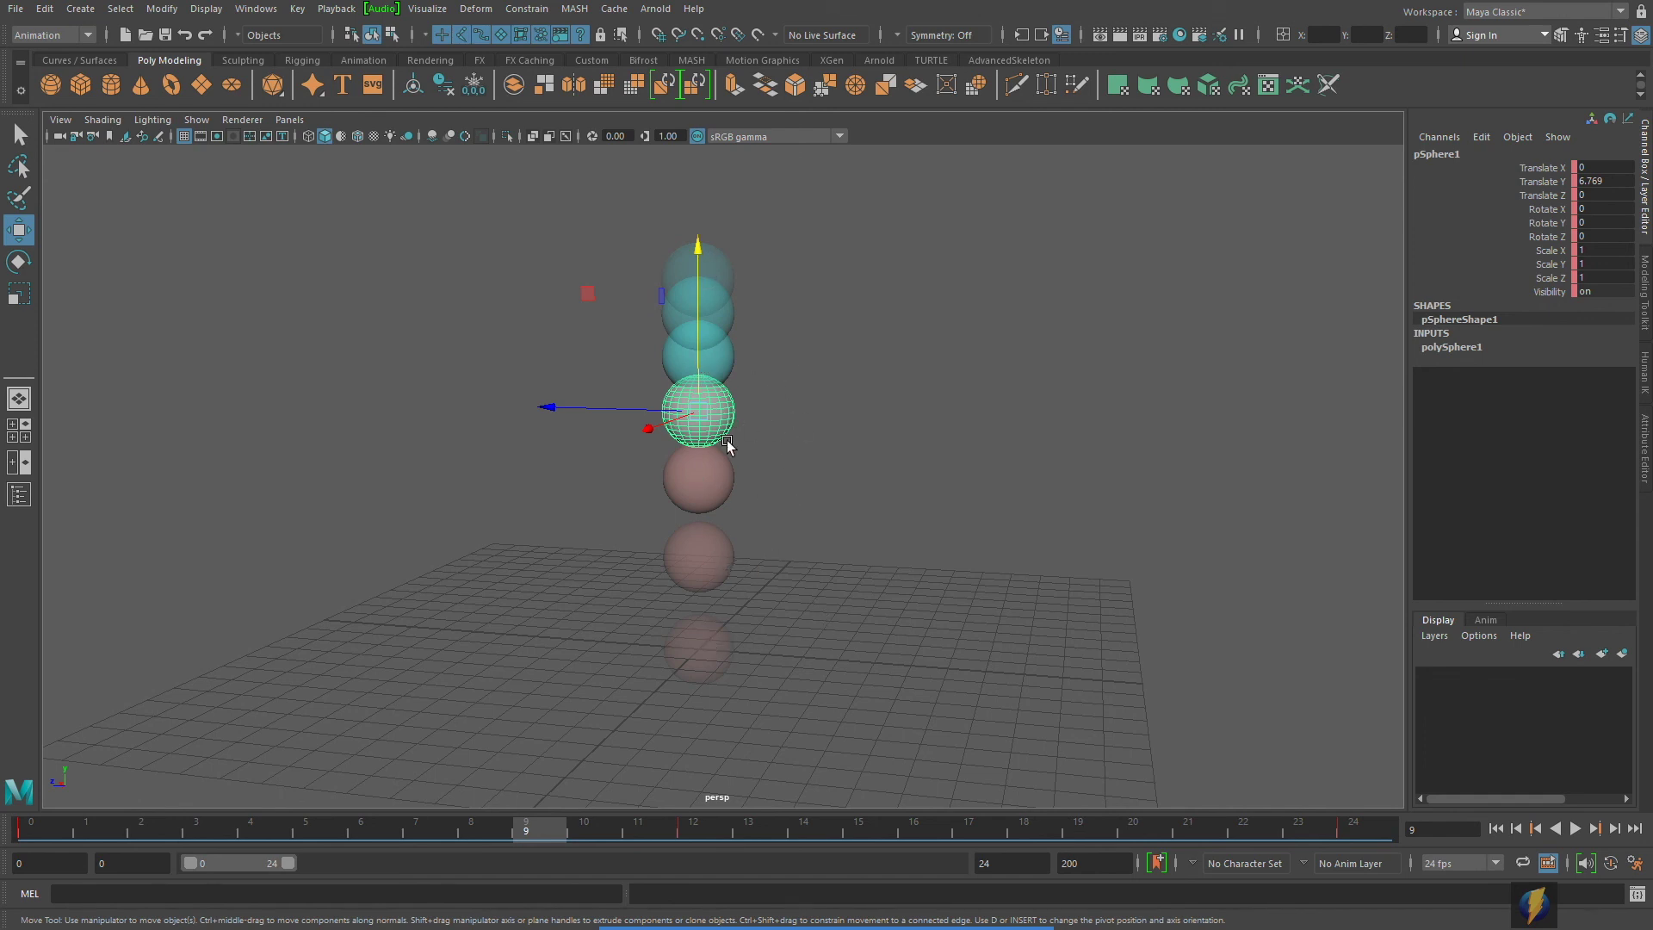
click(692, 316)
key(alt+v)
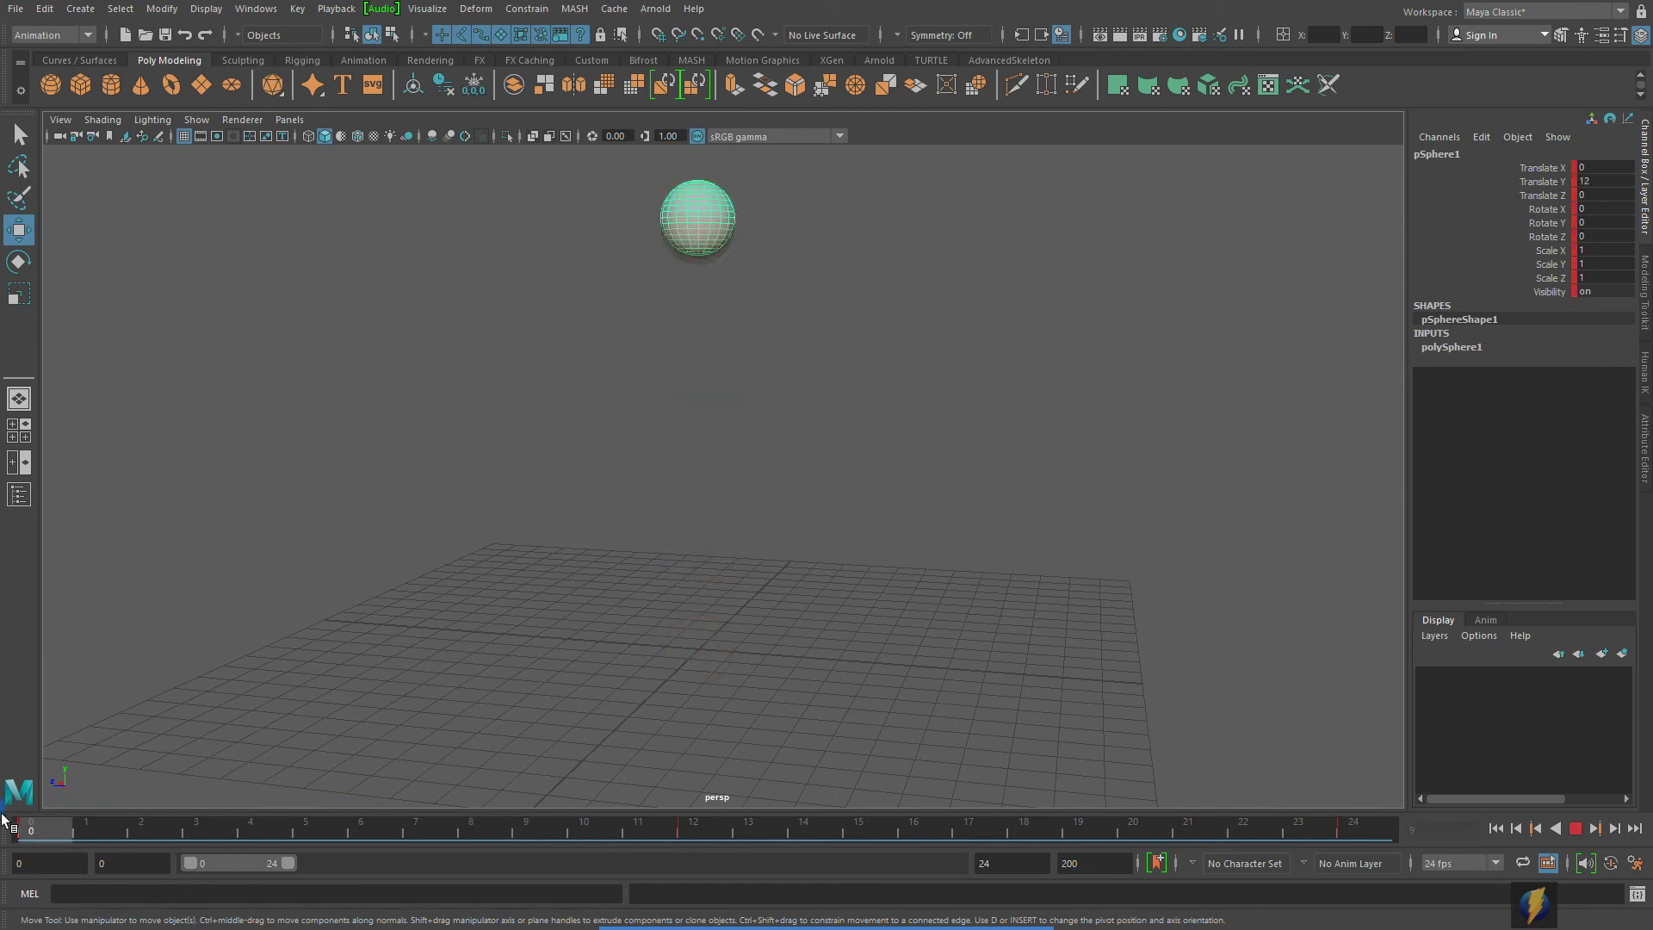
drag(129, 814, 527, 808)
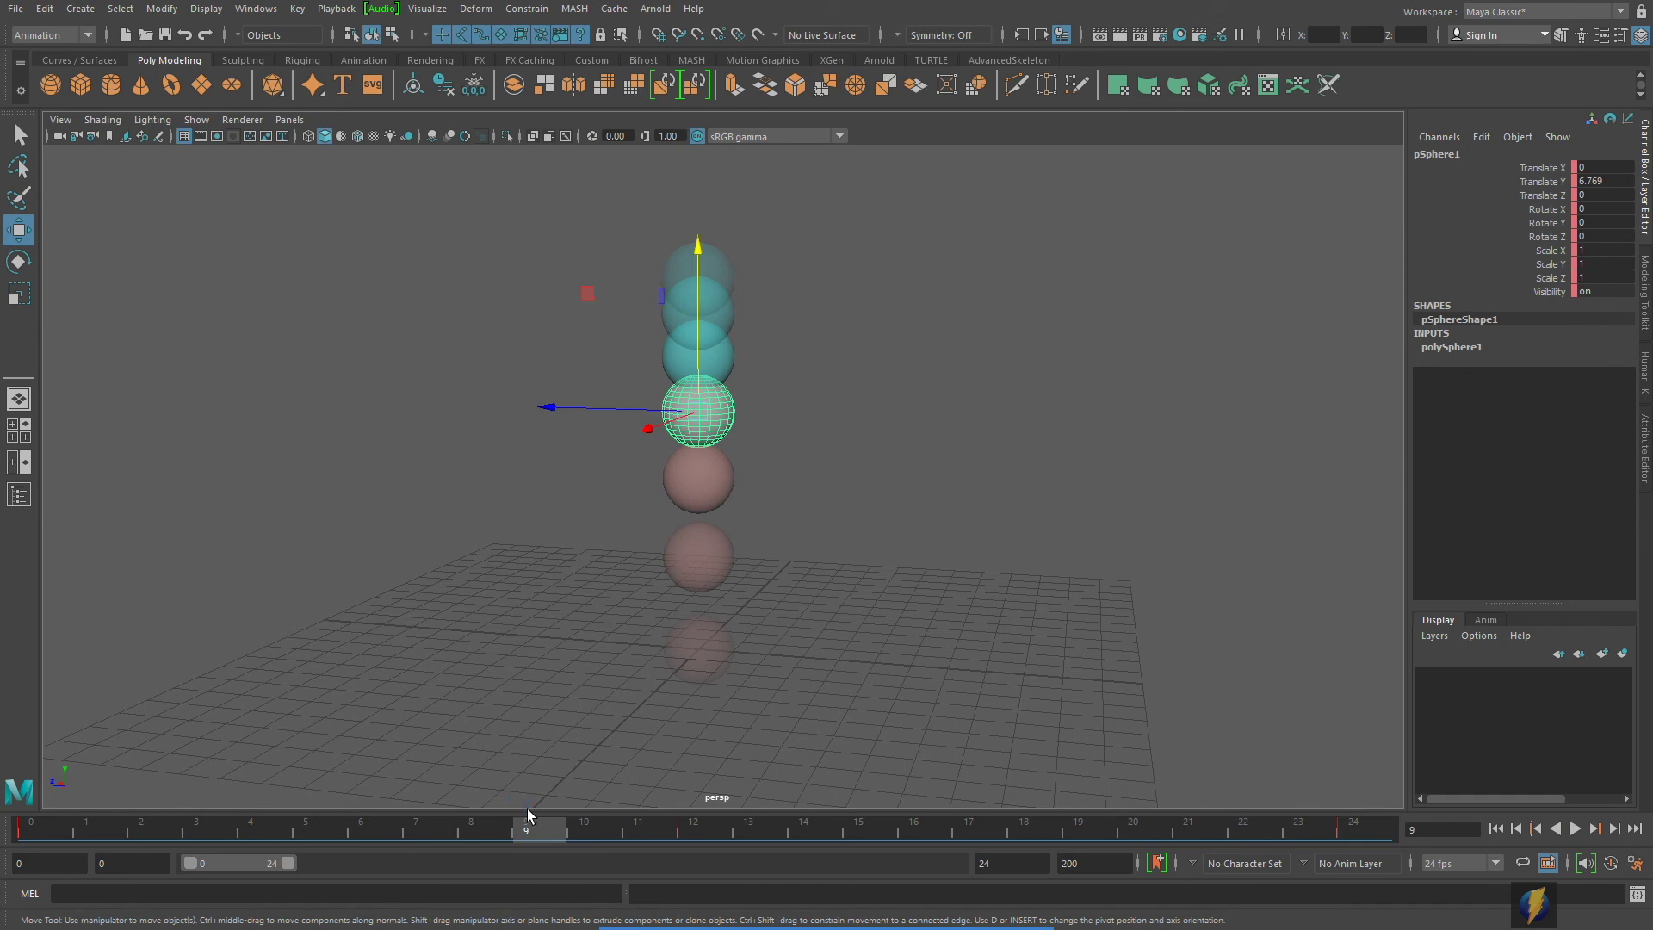